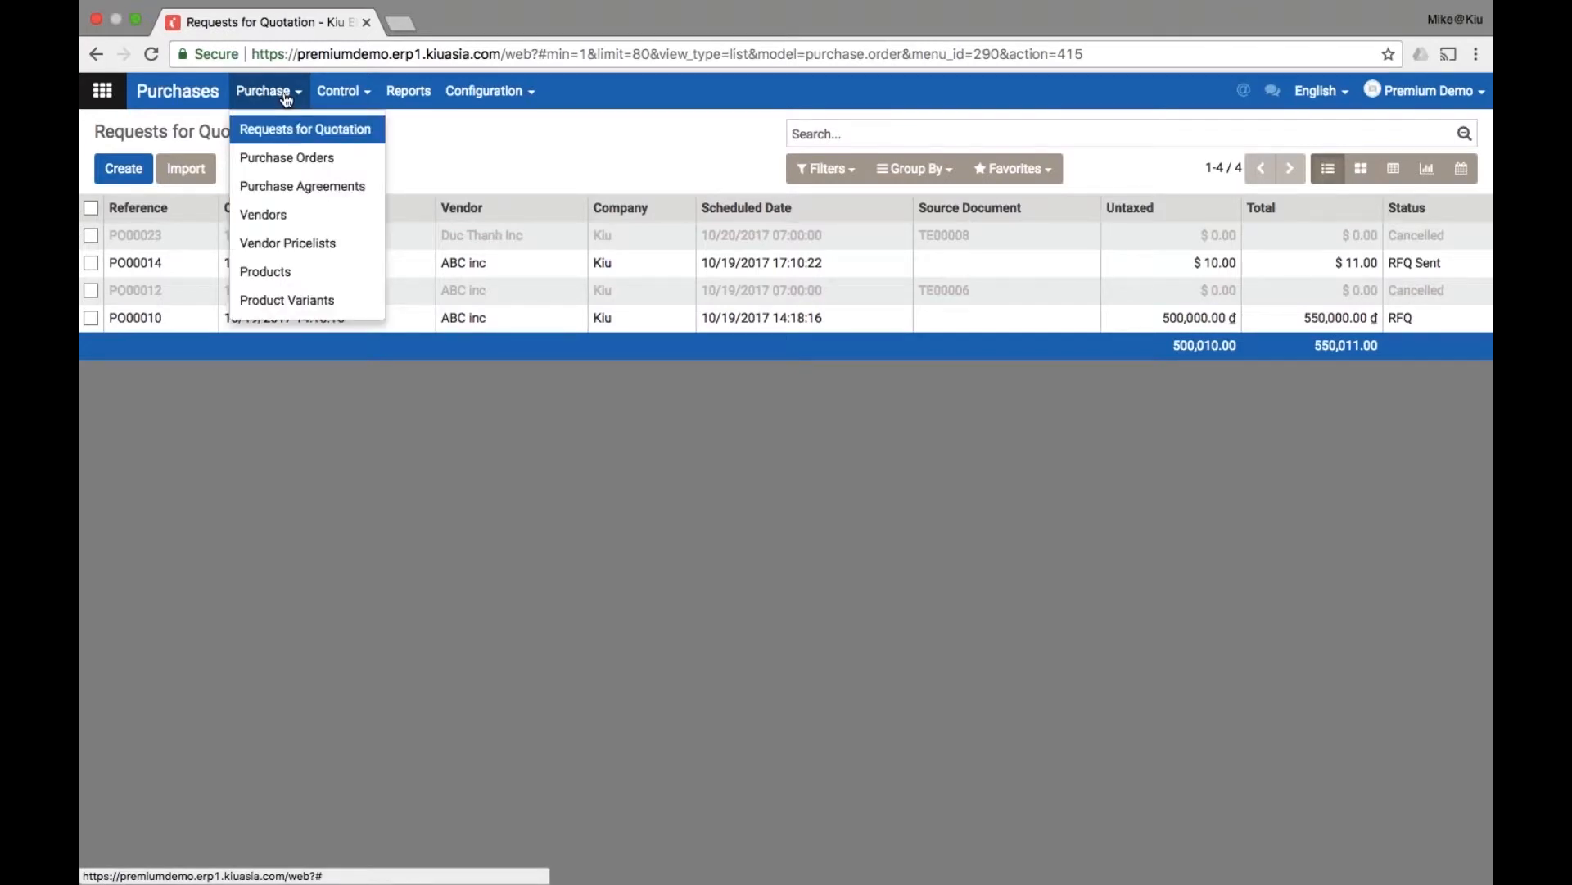
# Create a new request for quotation with SSI Food as the vendor, leaving the purchase agreement empty.
pyautogui.click(316, 131)
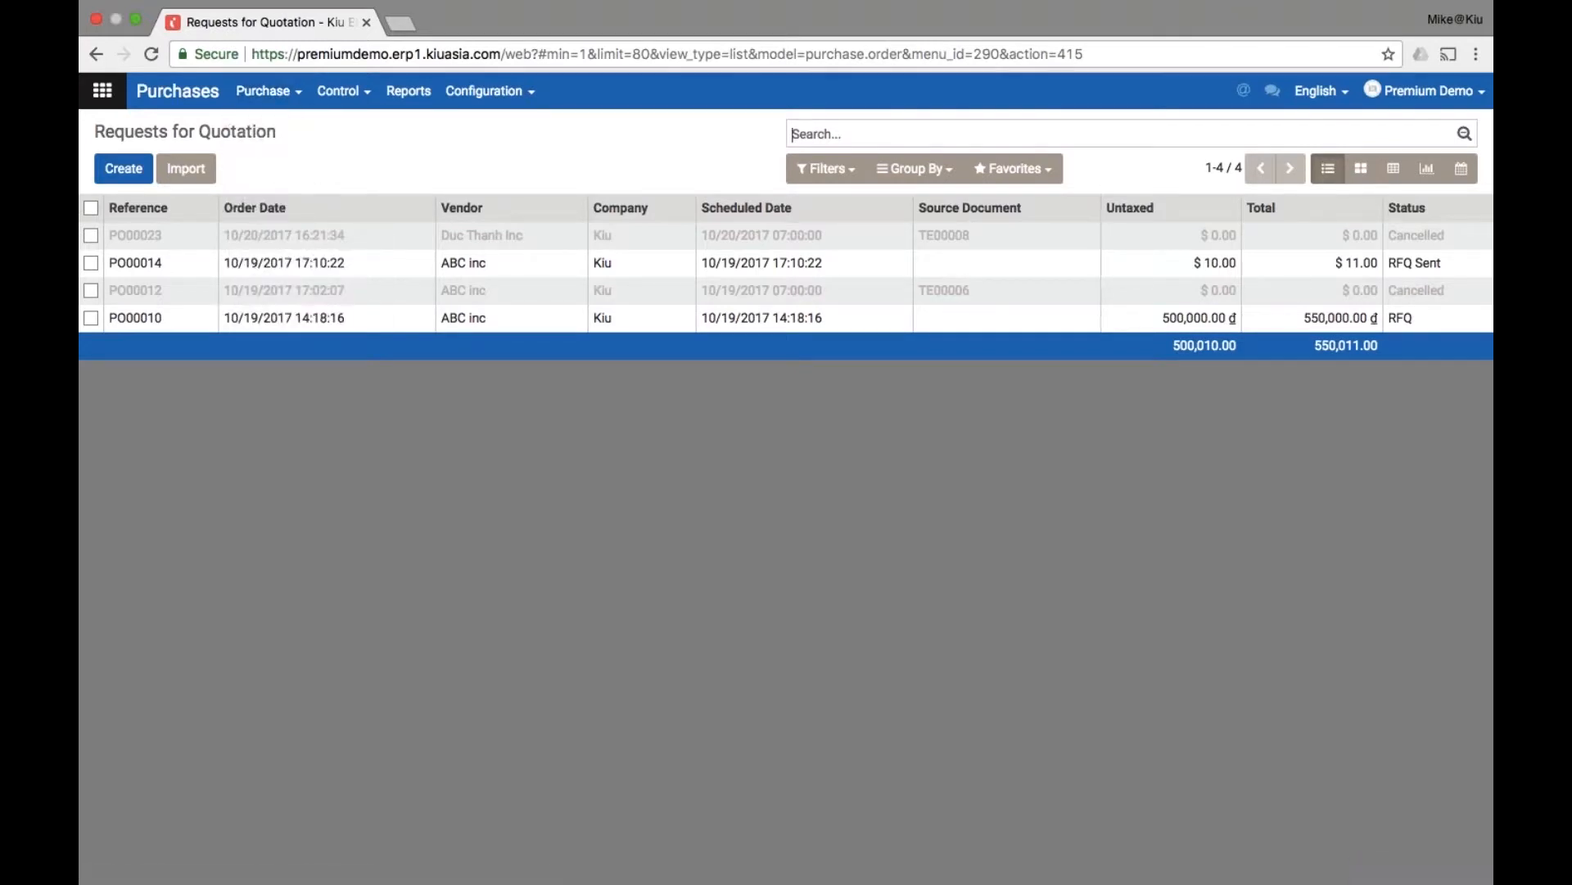
pyautogui.click(129, 169)
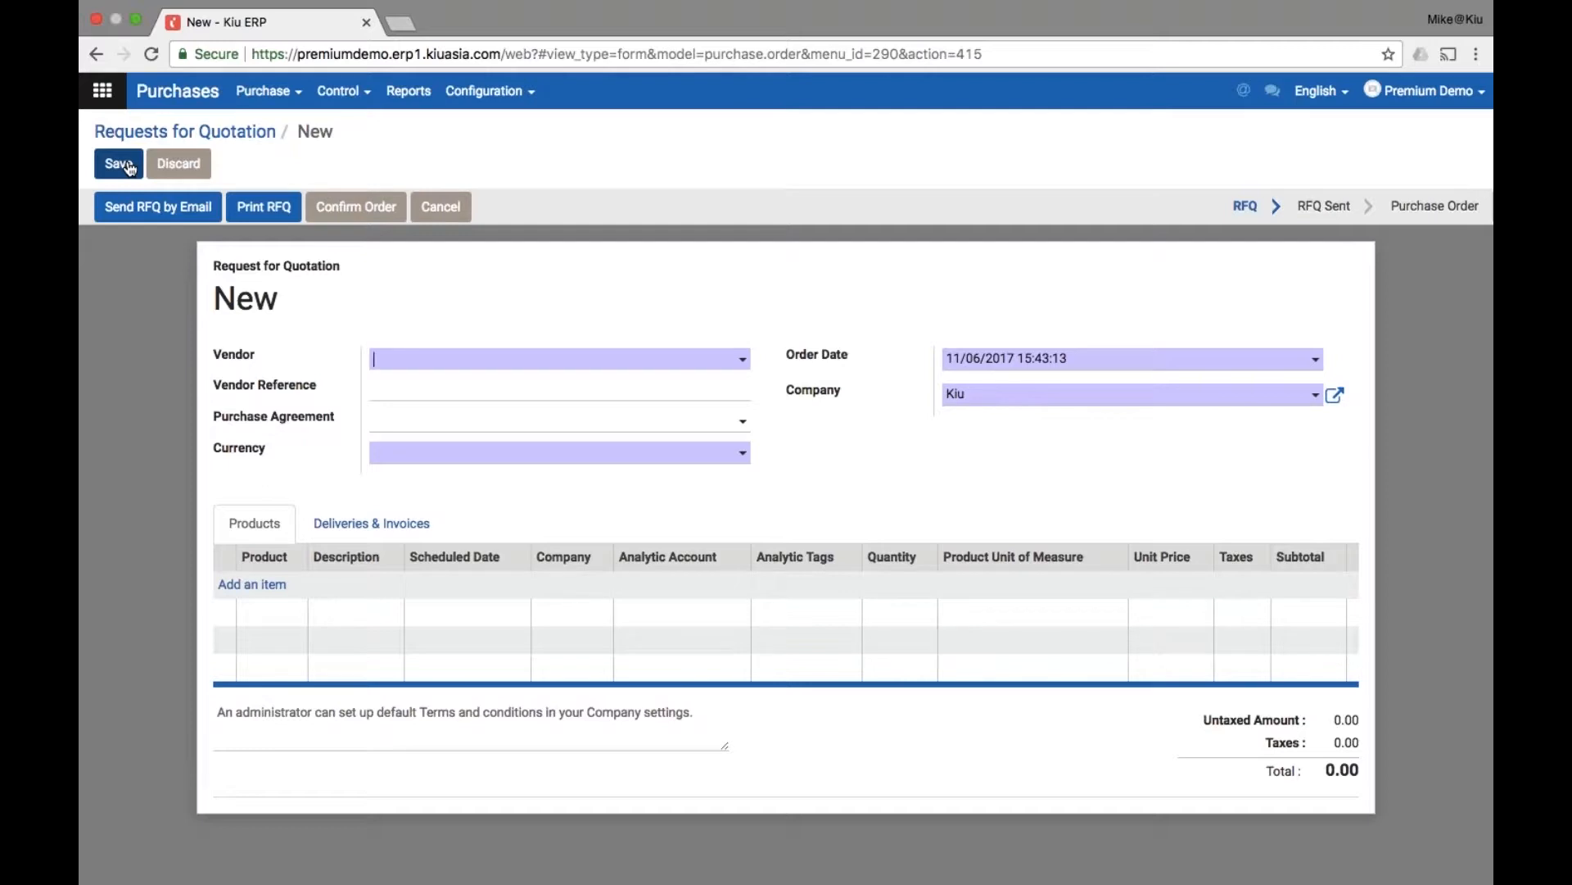
pyautogui.press('Down')
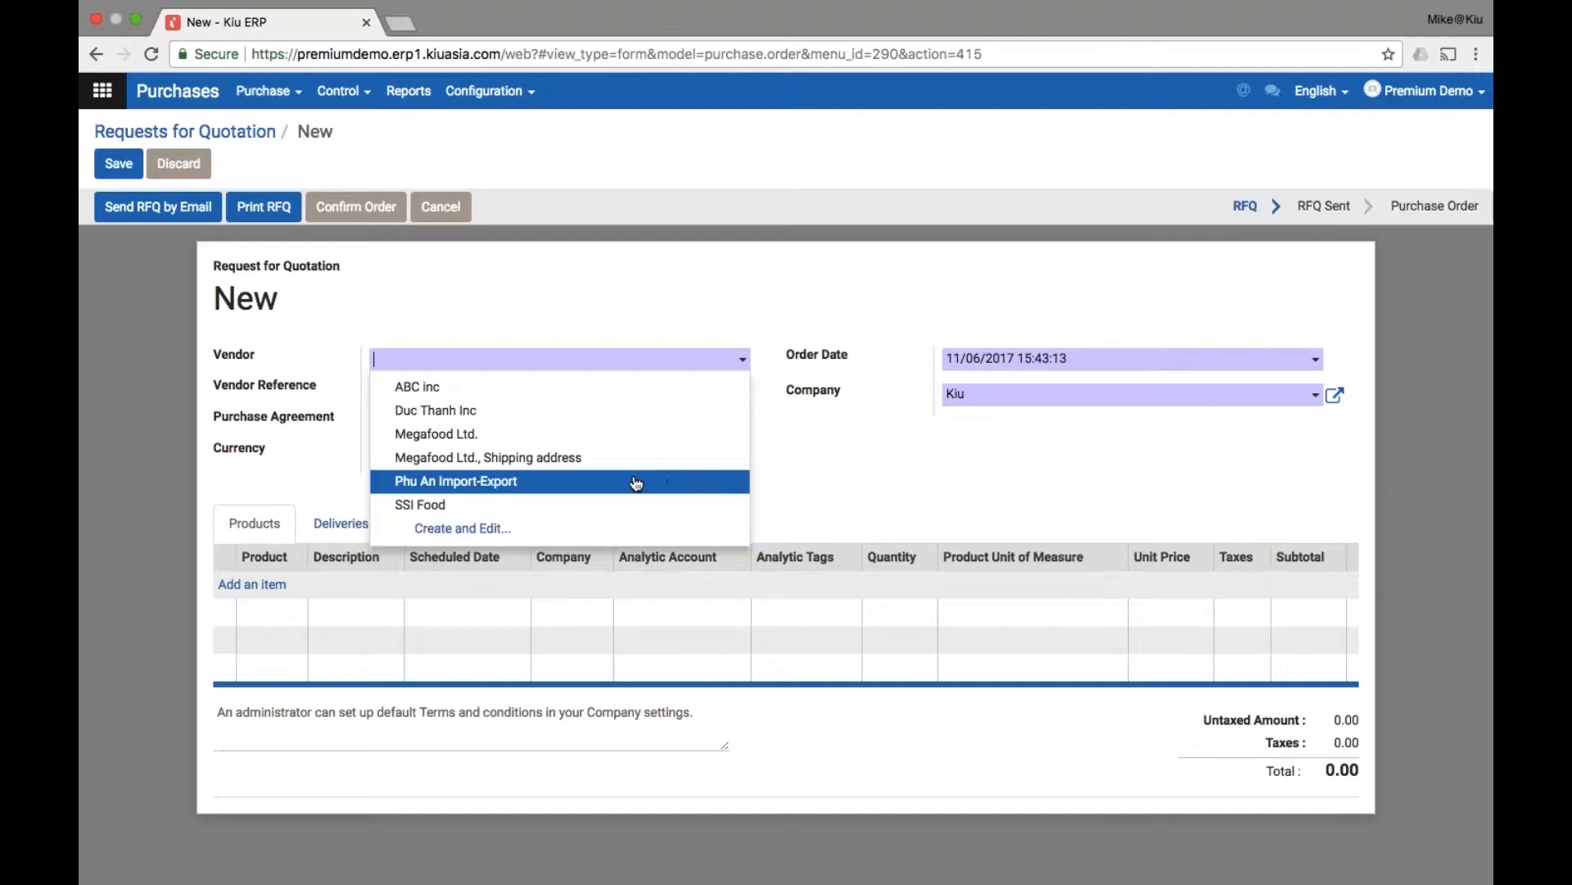
pyautogui.click(556, 507)
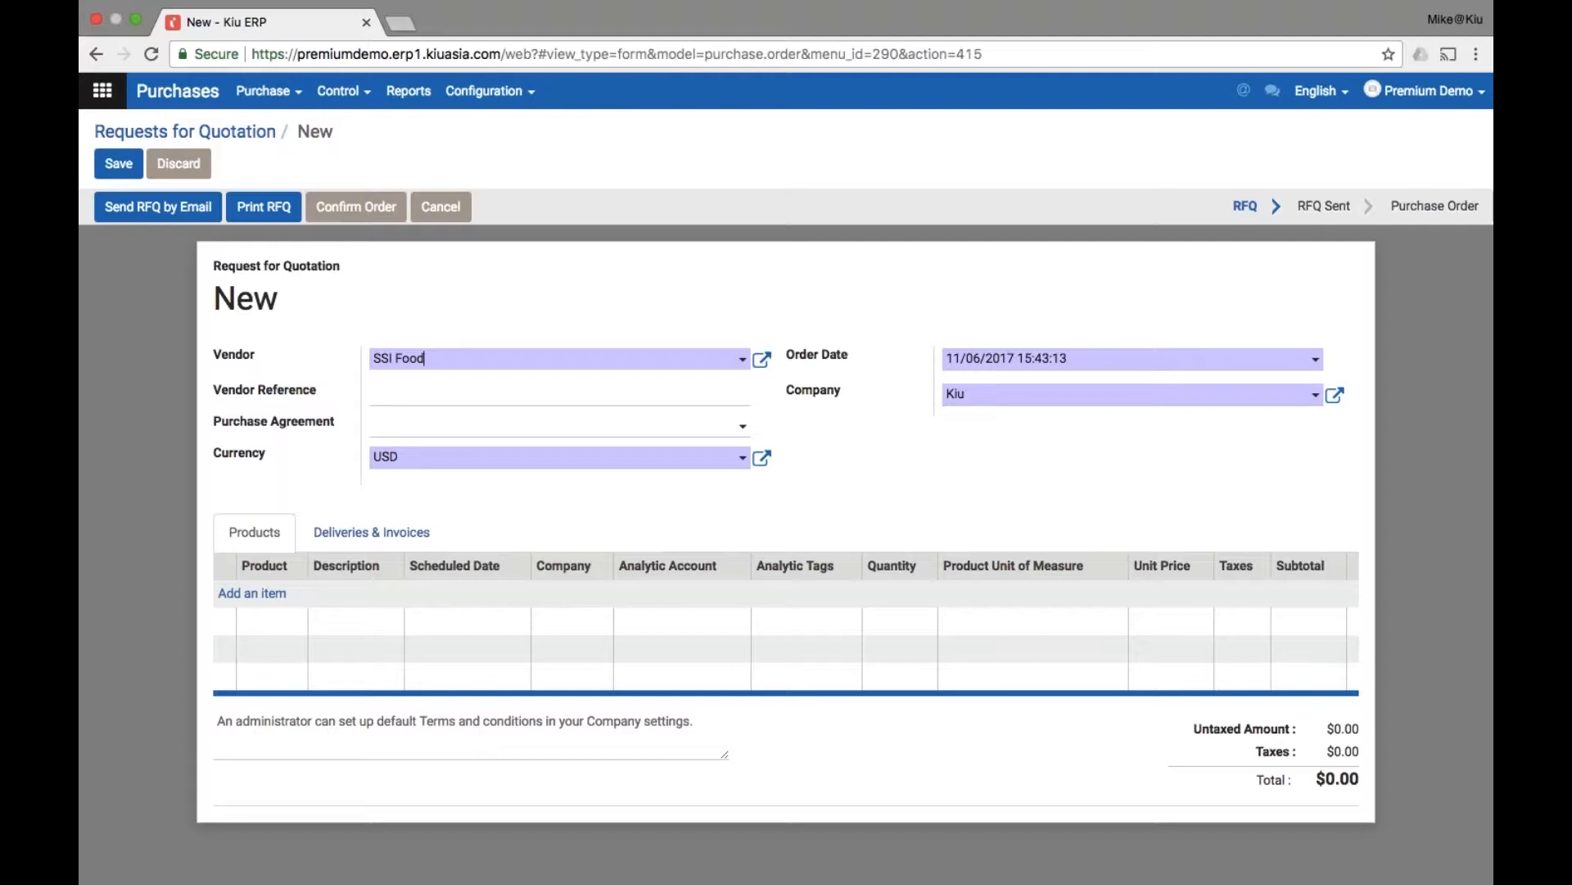
pyautogui.click(508, 426)
pyautogui.click(508, 429)
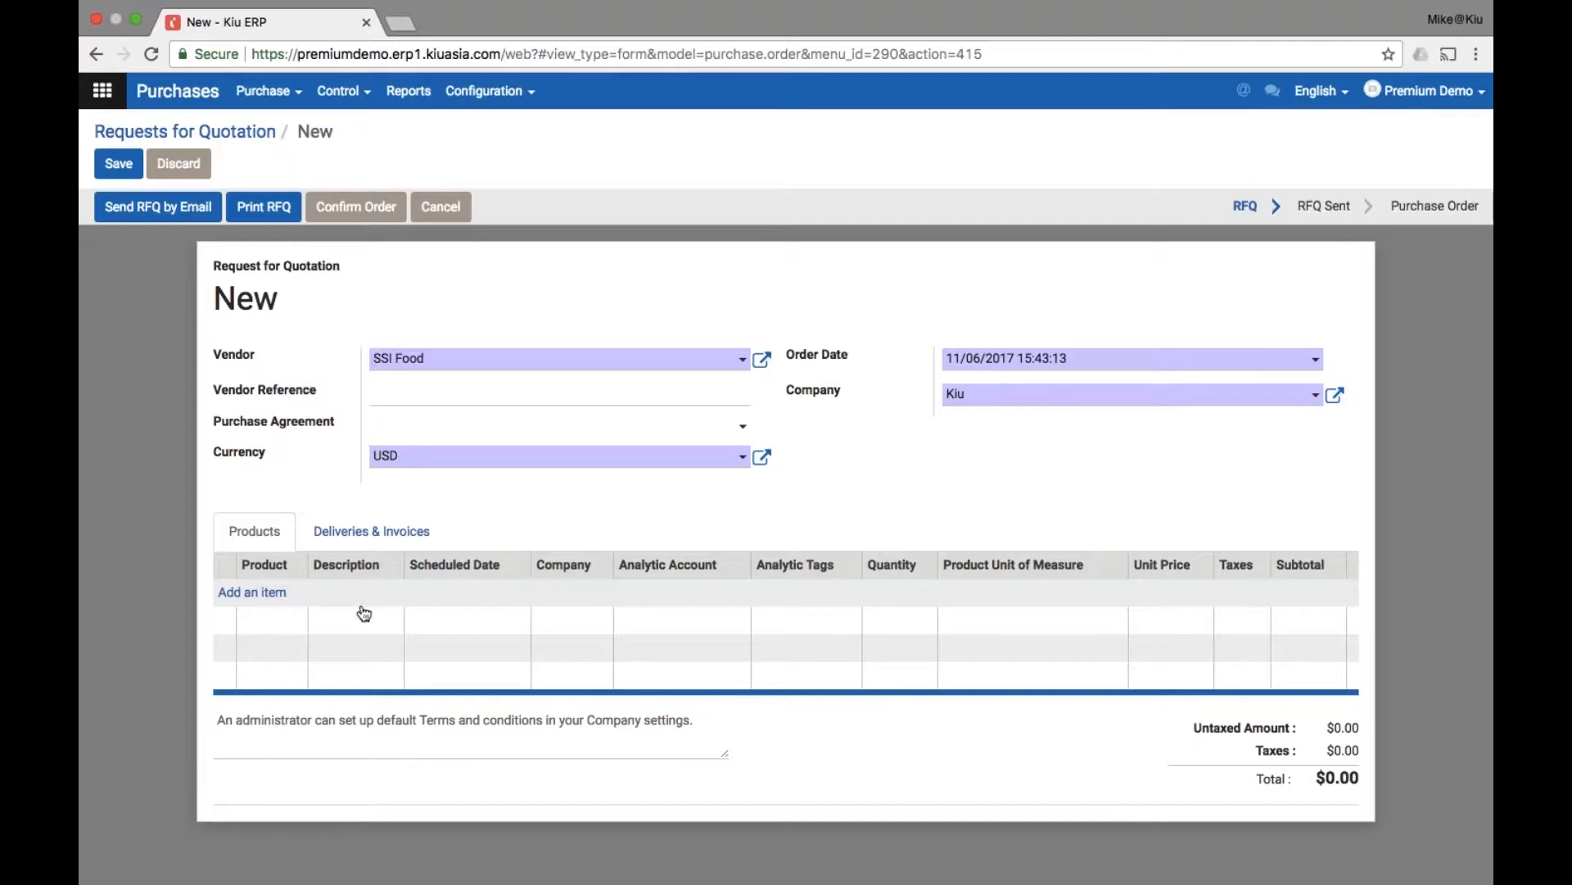
# Add a product line for Jasmine Rice to the request for quotation.
pyautogui.click(254, 593)
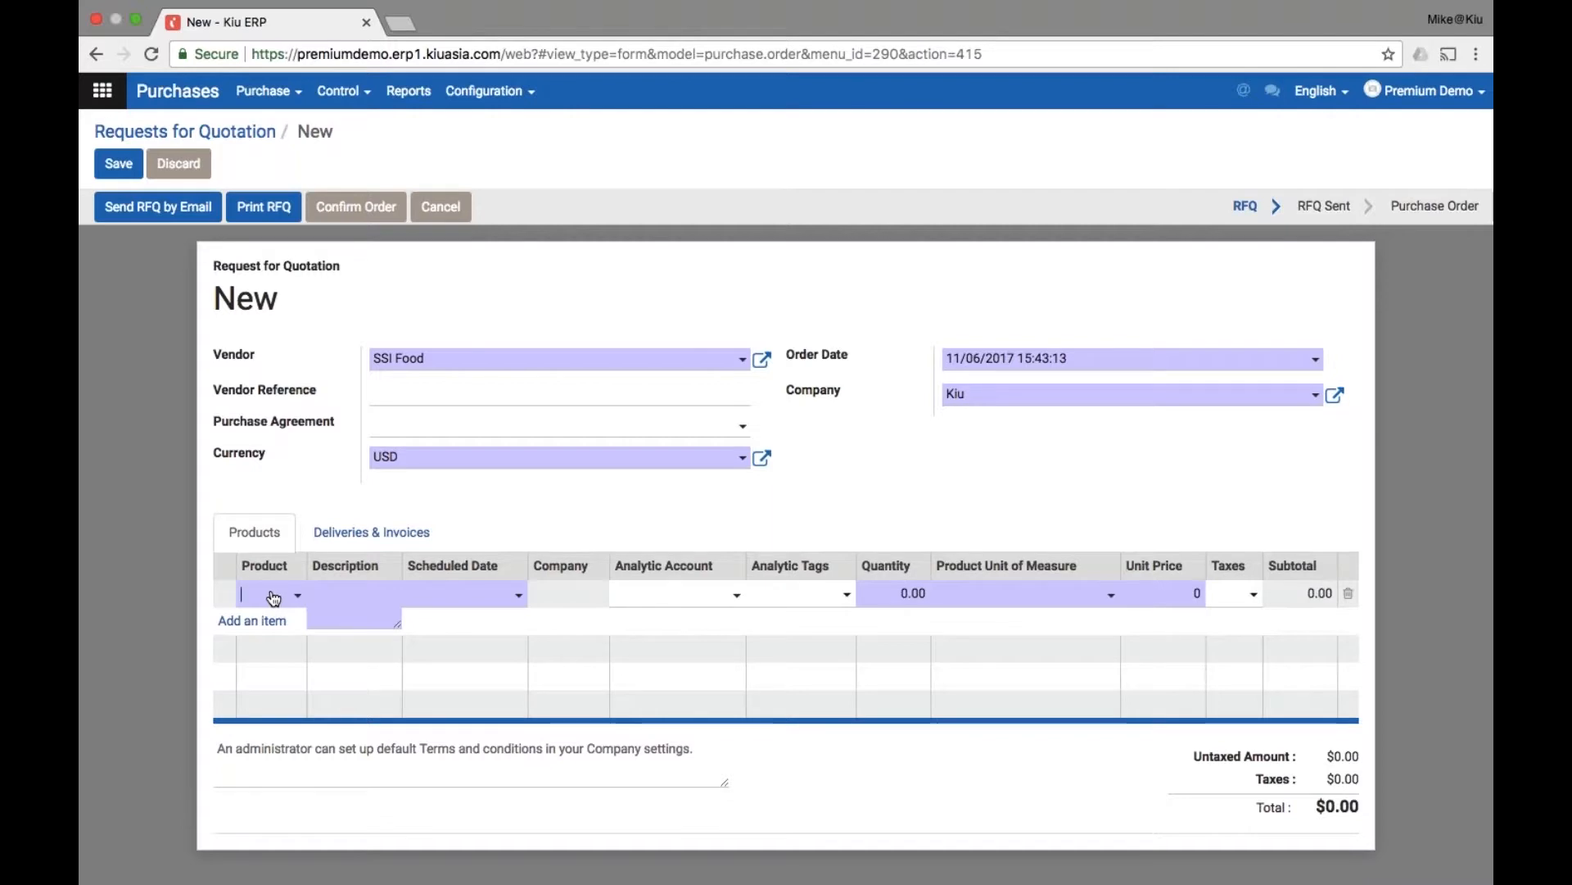
pyautogui.click(298, 598)
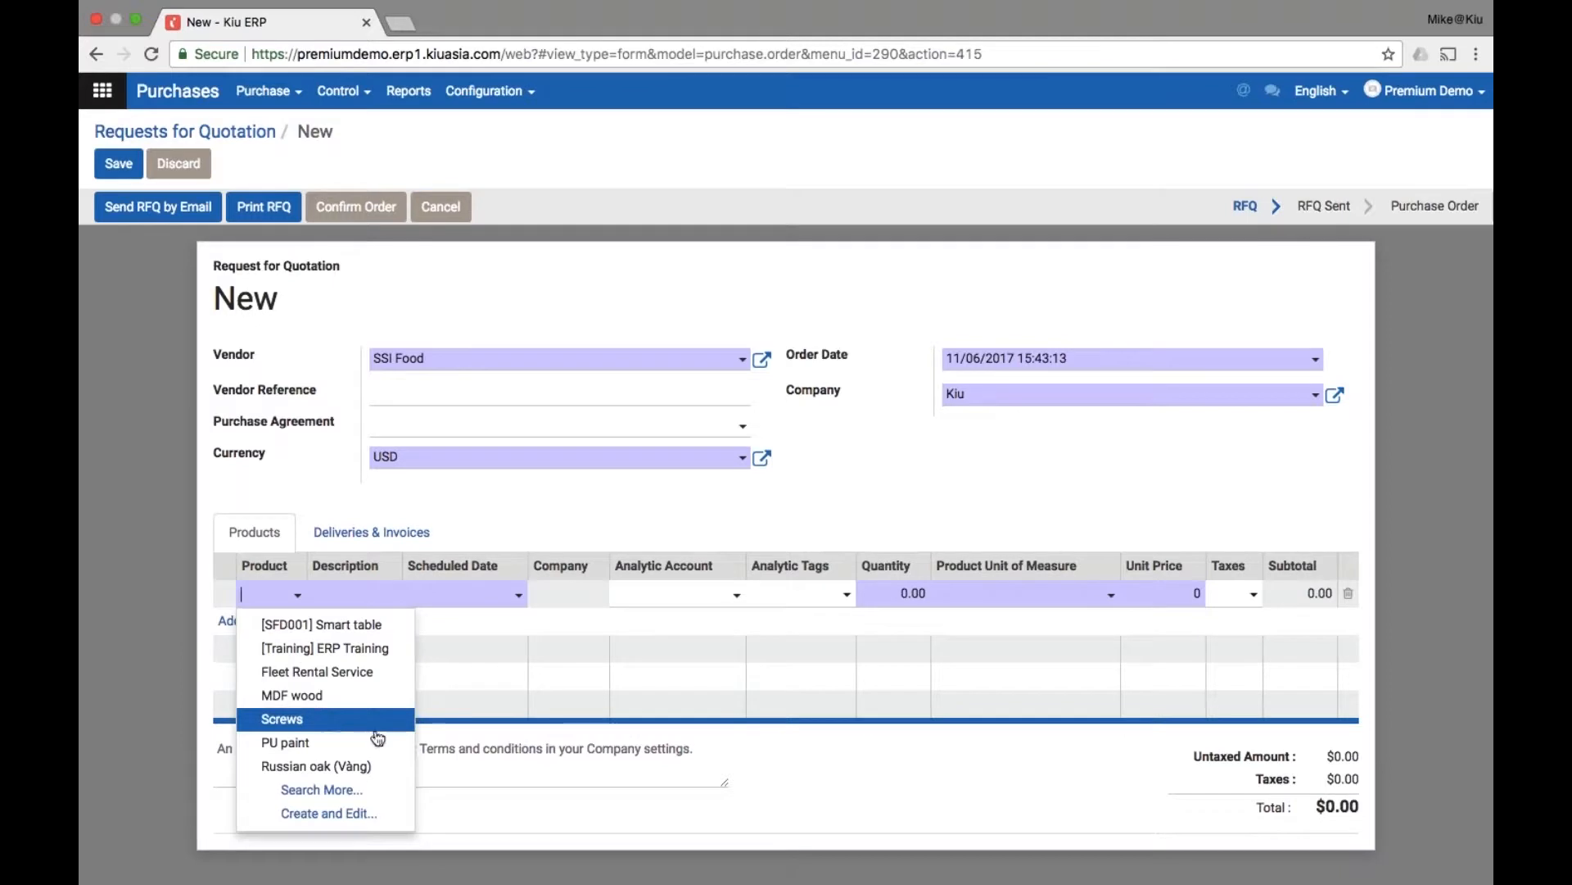
pyautogui.write('jasmin')
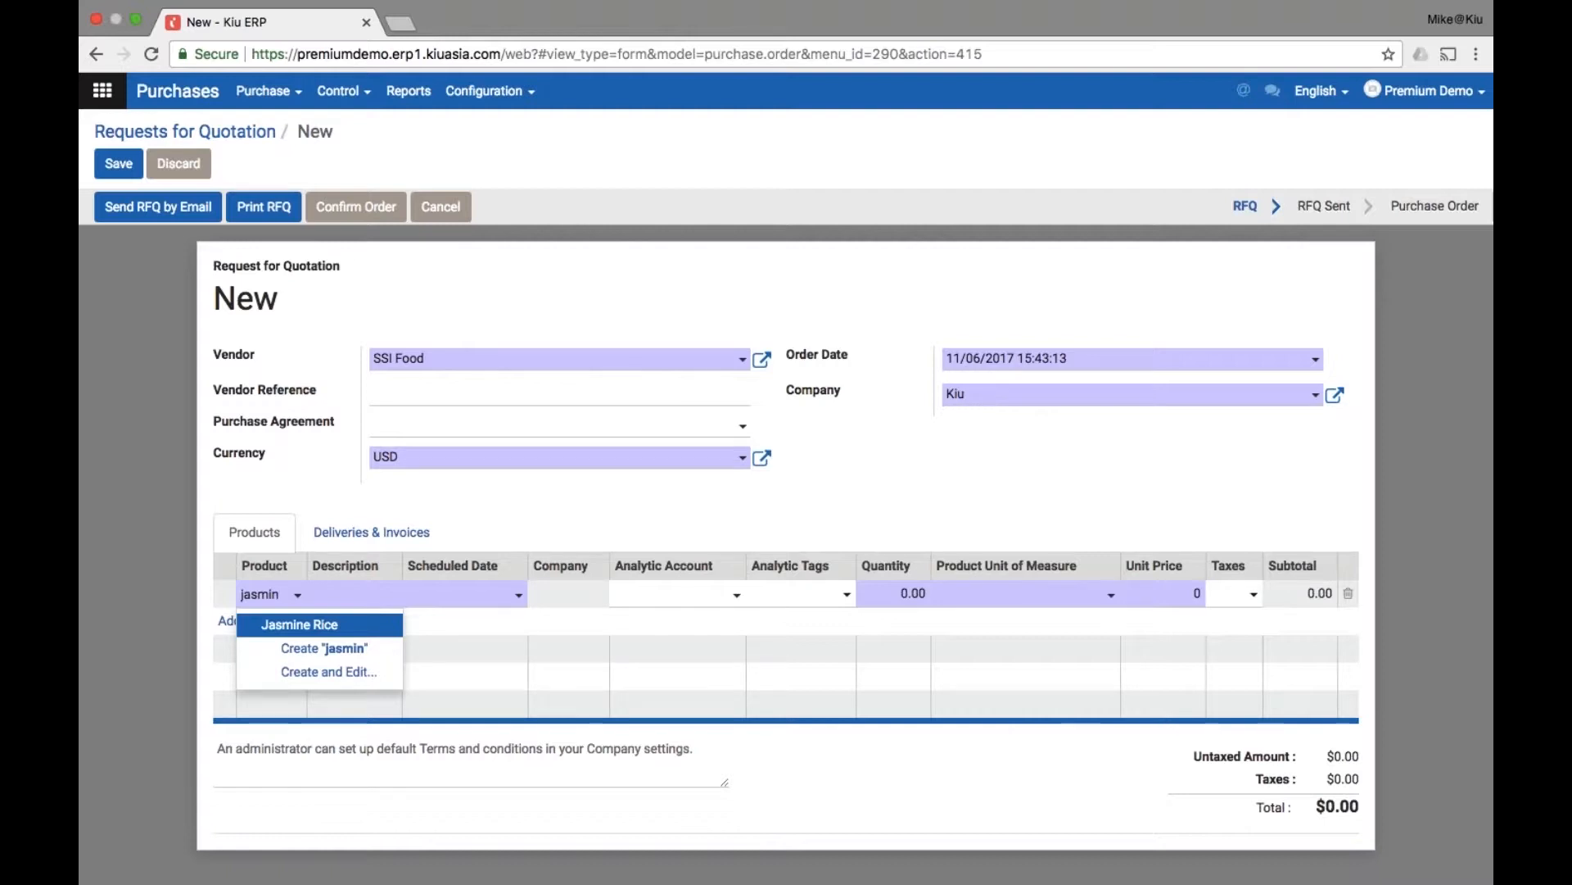
pyautogui.press('Return')
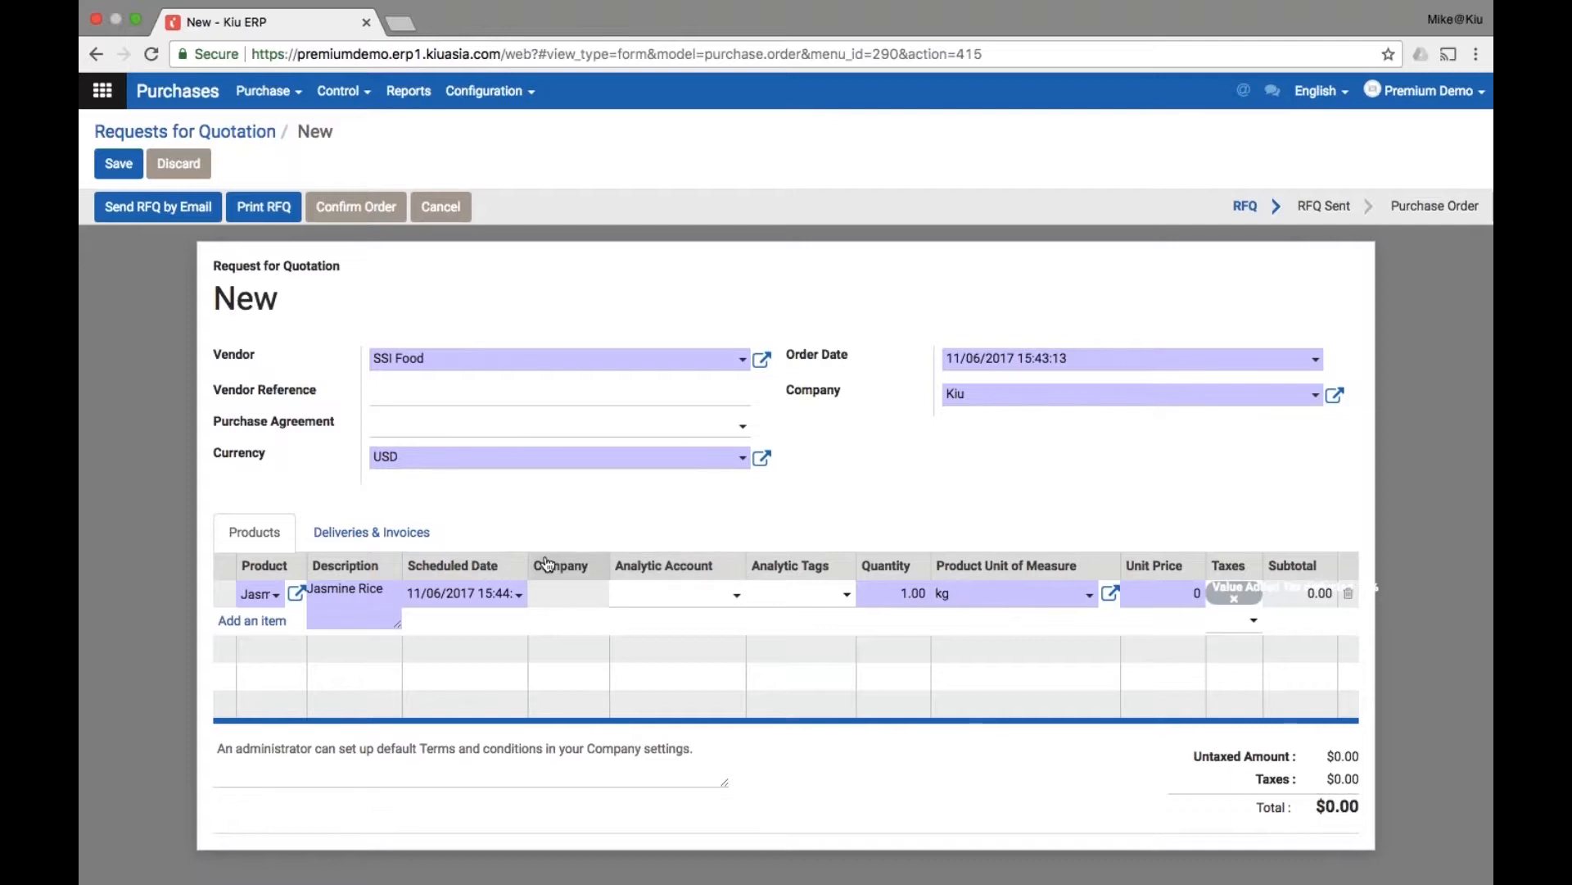
# Set the delivery destination to Dropship with Company A as the drop ship address.
pyautogui.click(374, 533)
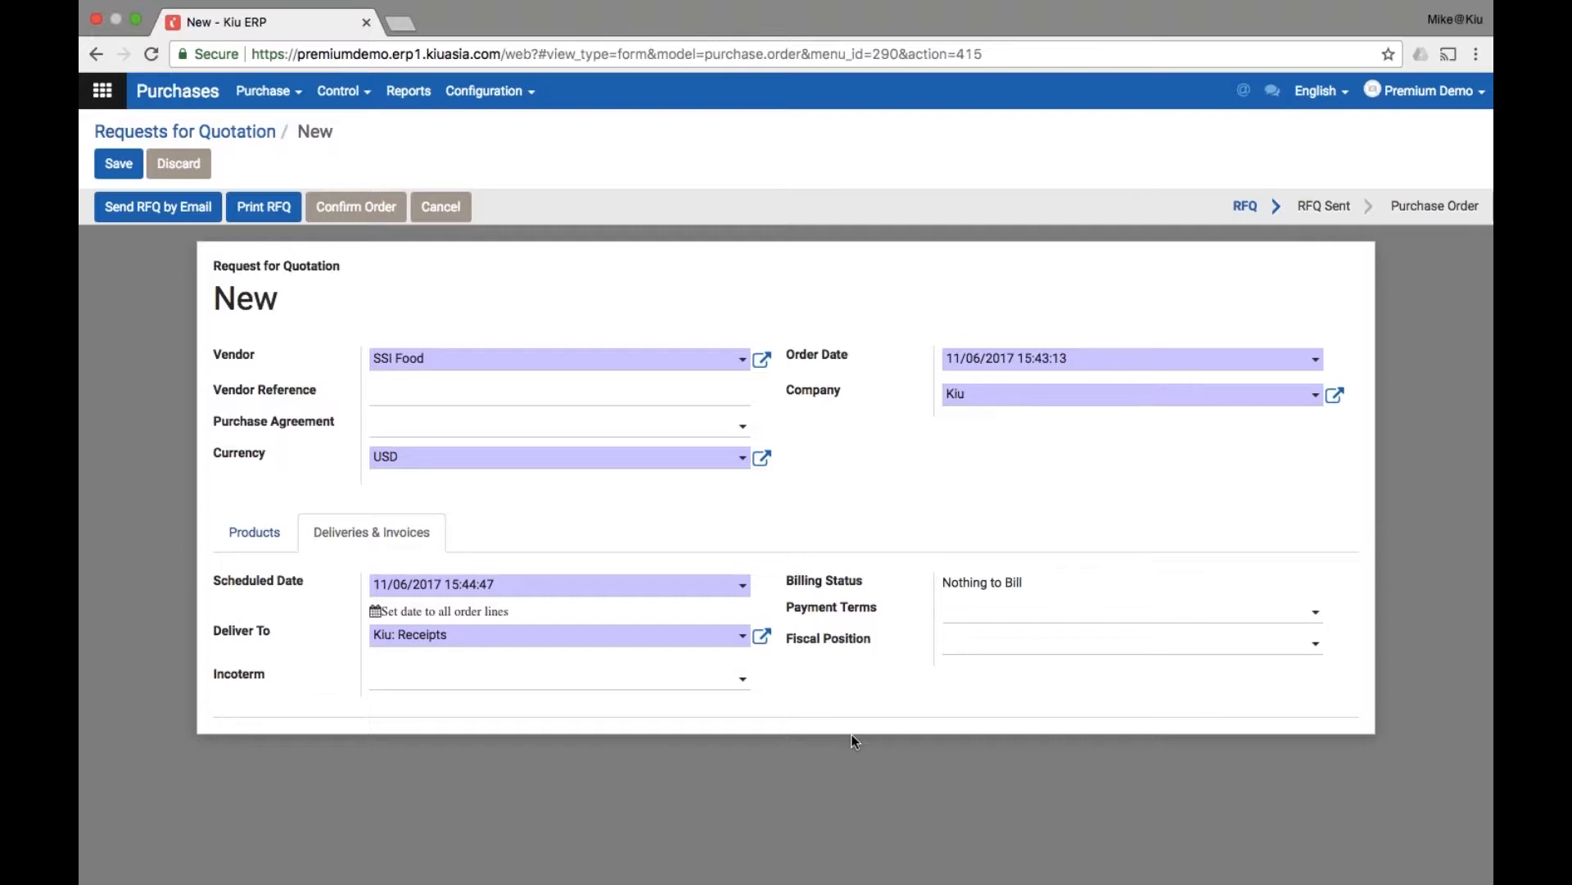
pyautogui.click(614, 635)
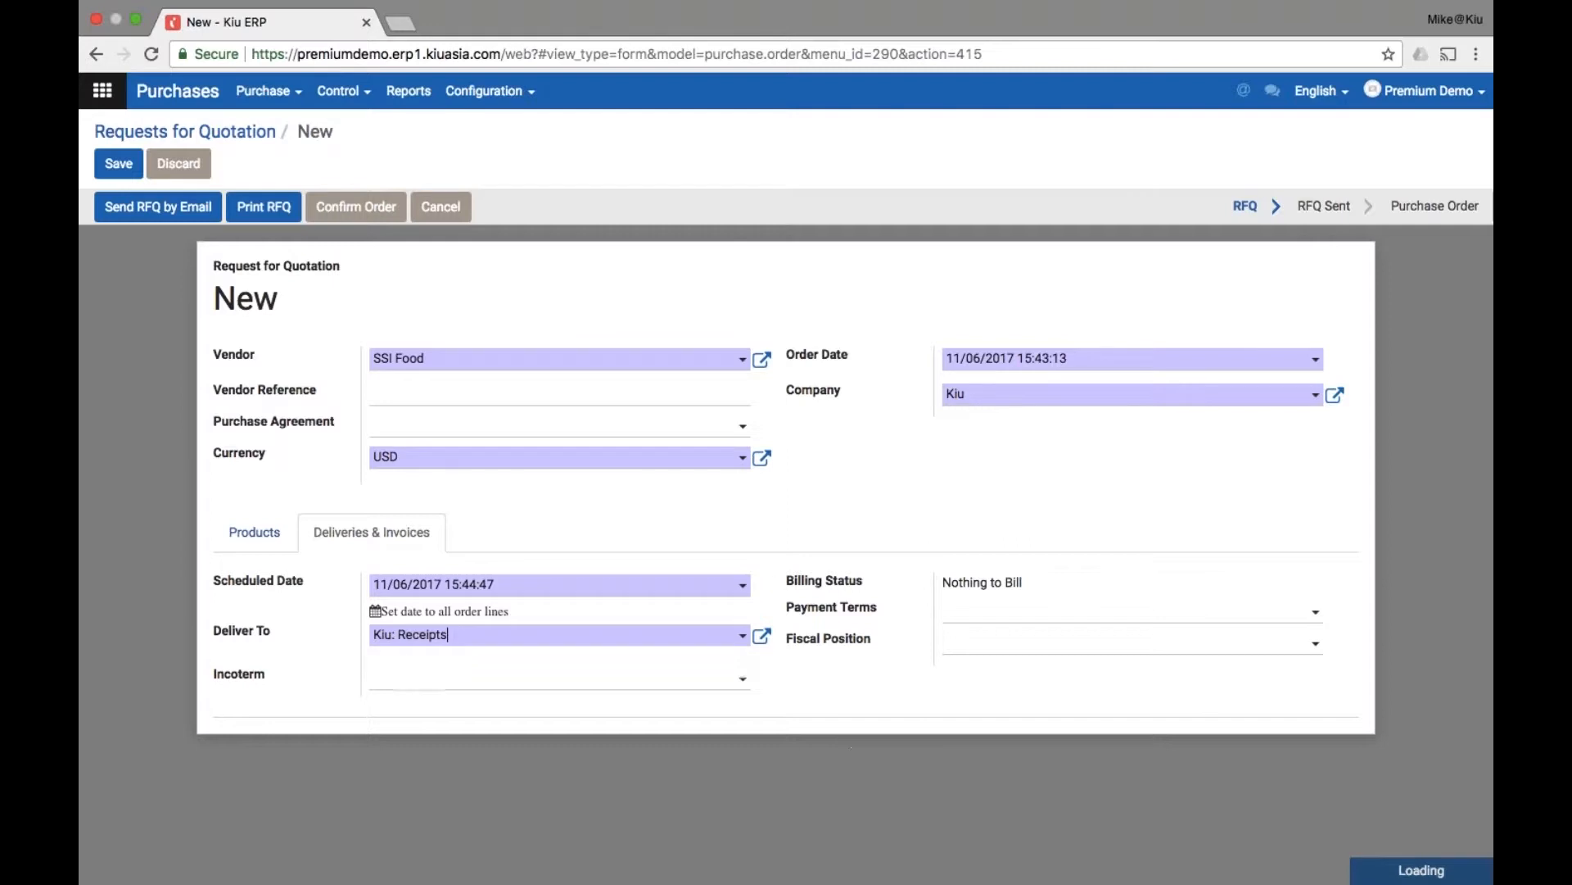
pyautogui.click(614, 692)
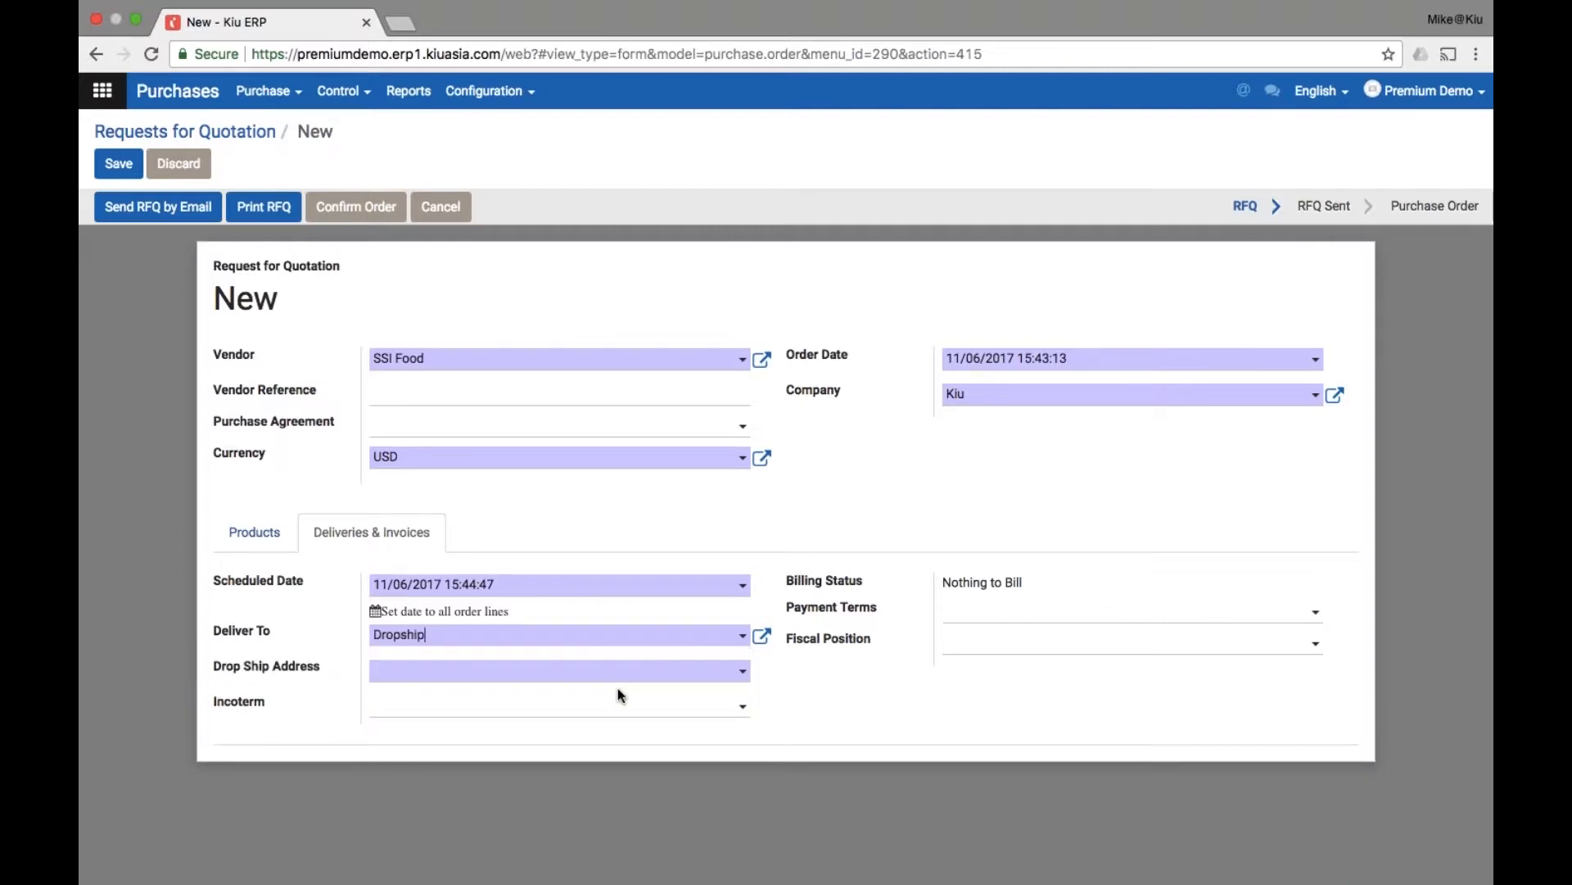
pyautogui.click(458, 673)
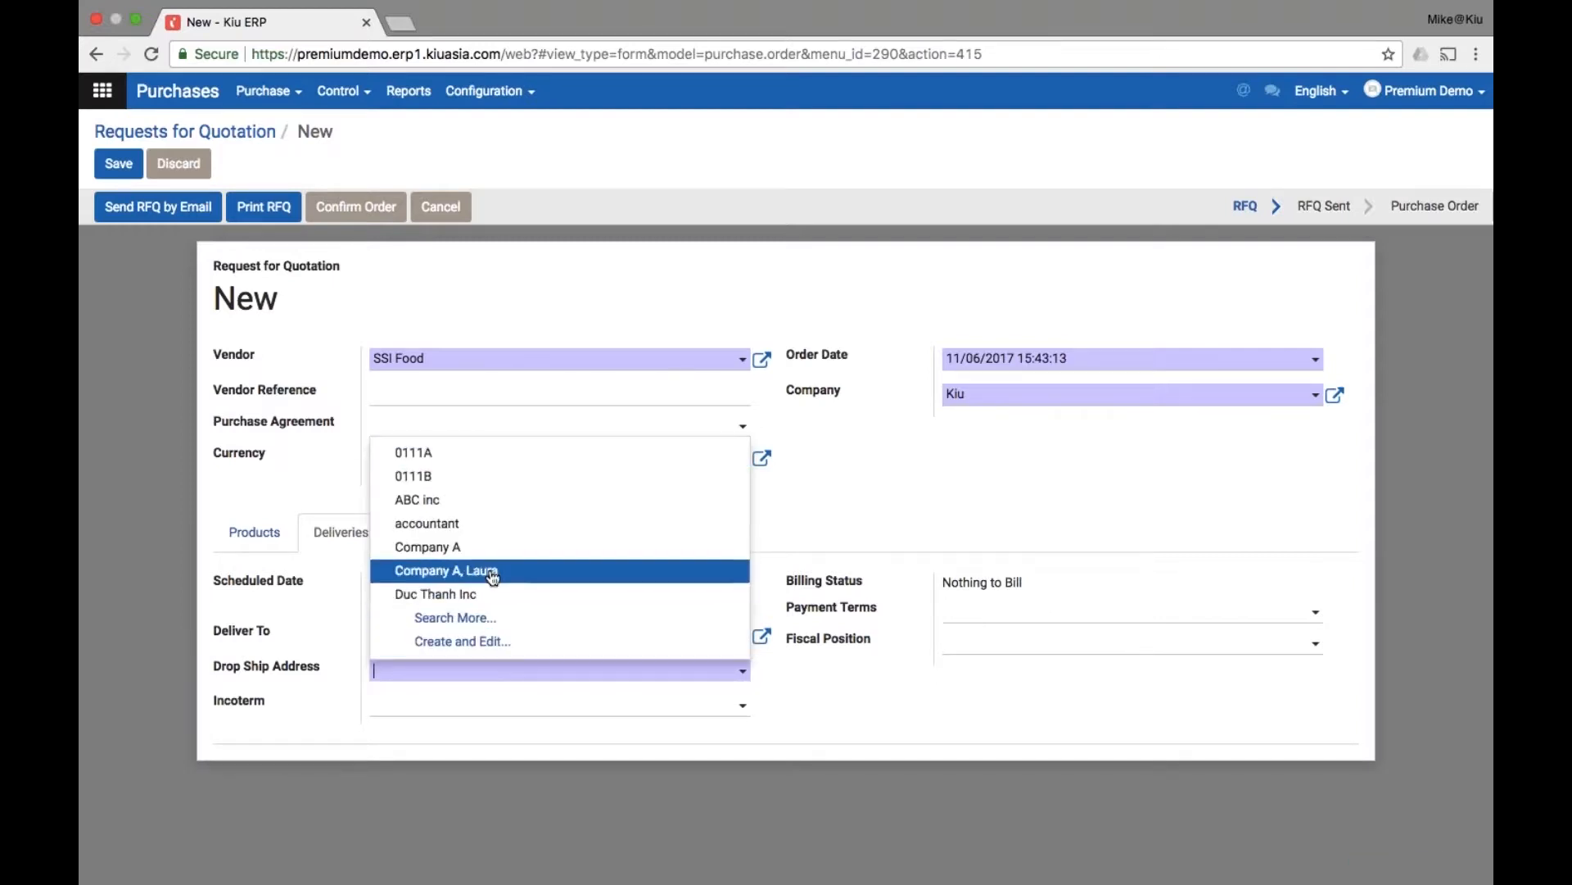
pyautogui.click(455, 546)
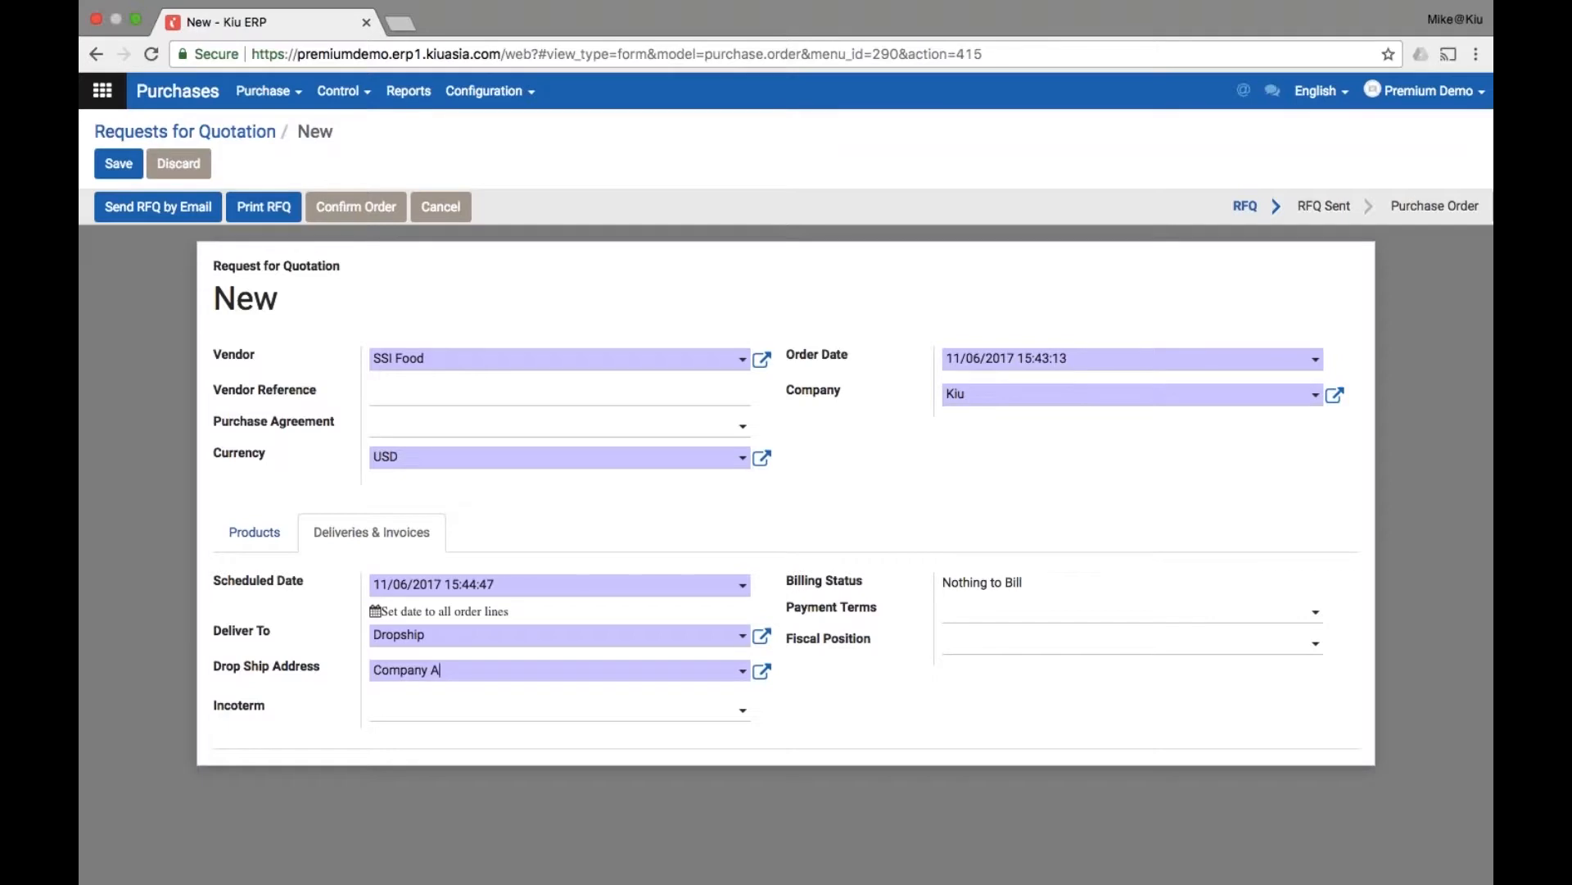
# Set the delivery destination to Kiu: Receipts and save the request for quotation.
pyautogui.click(648, 635)
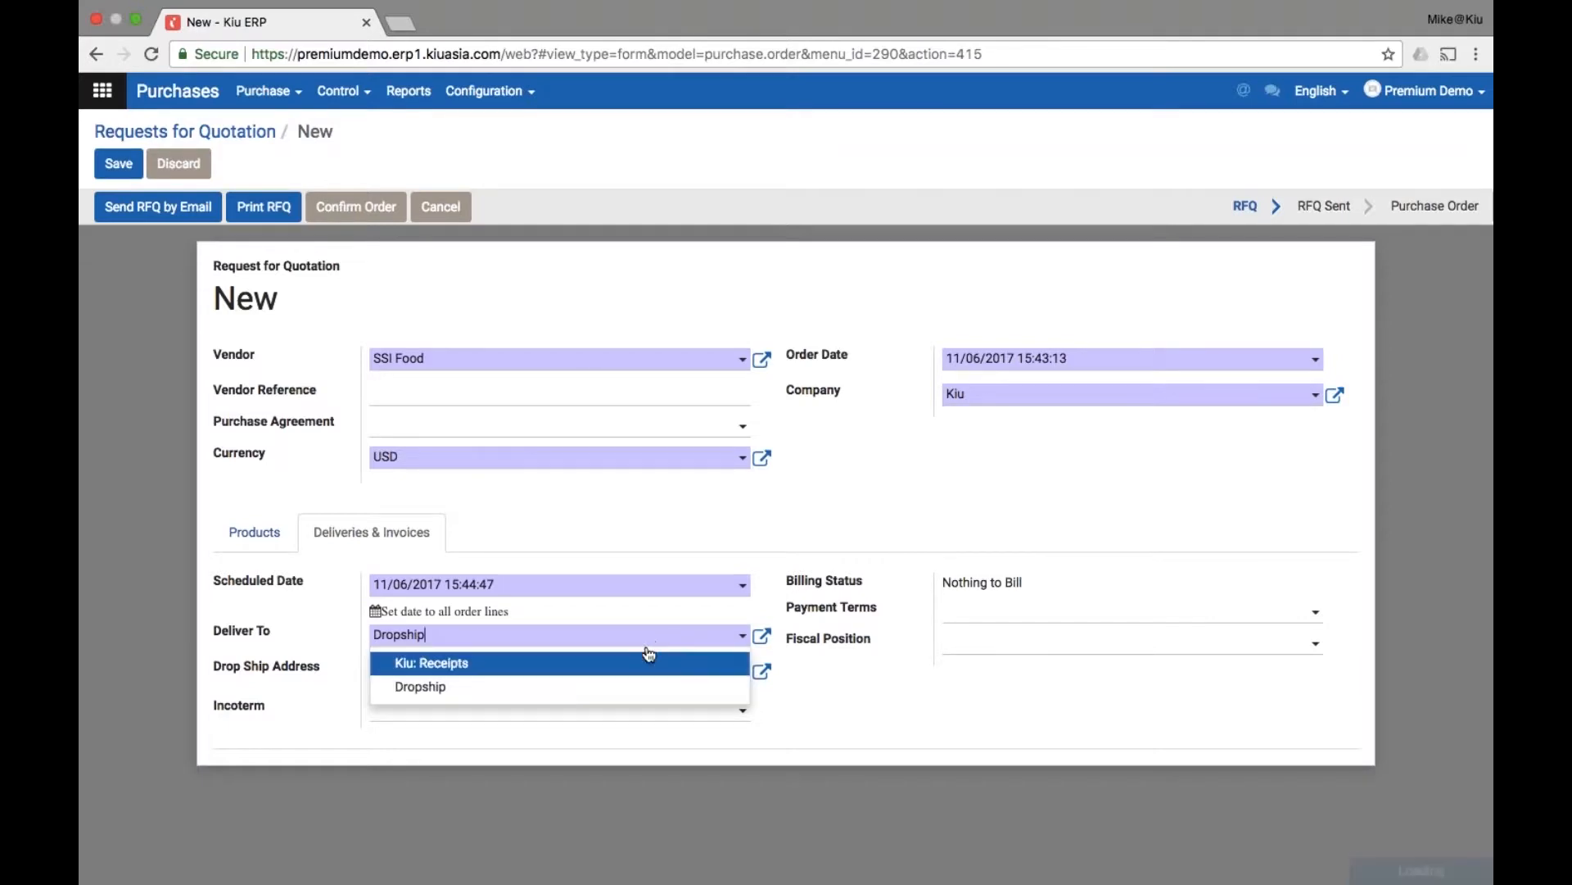
pyautogui.click(615, 673)
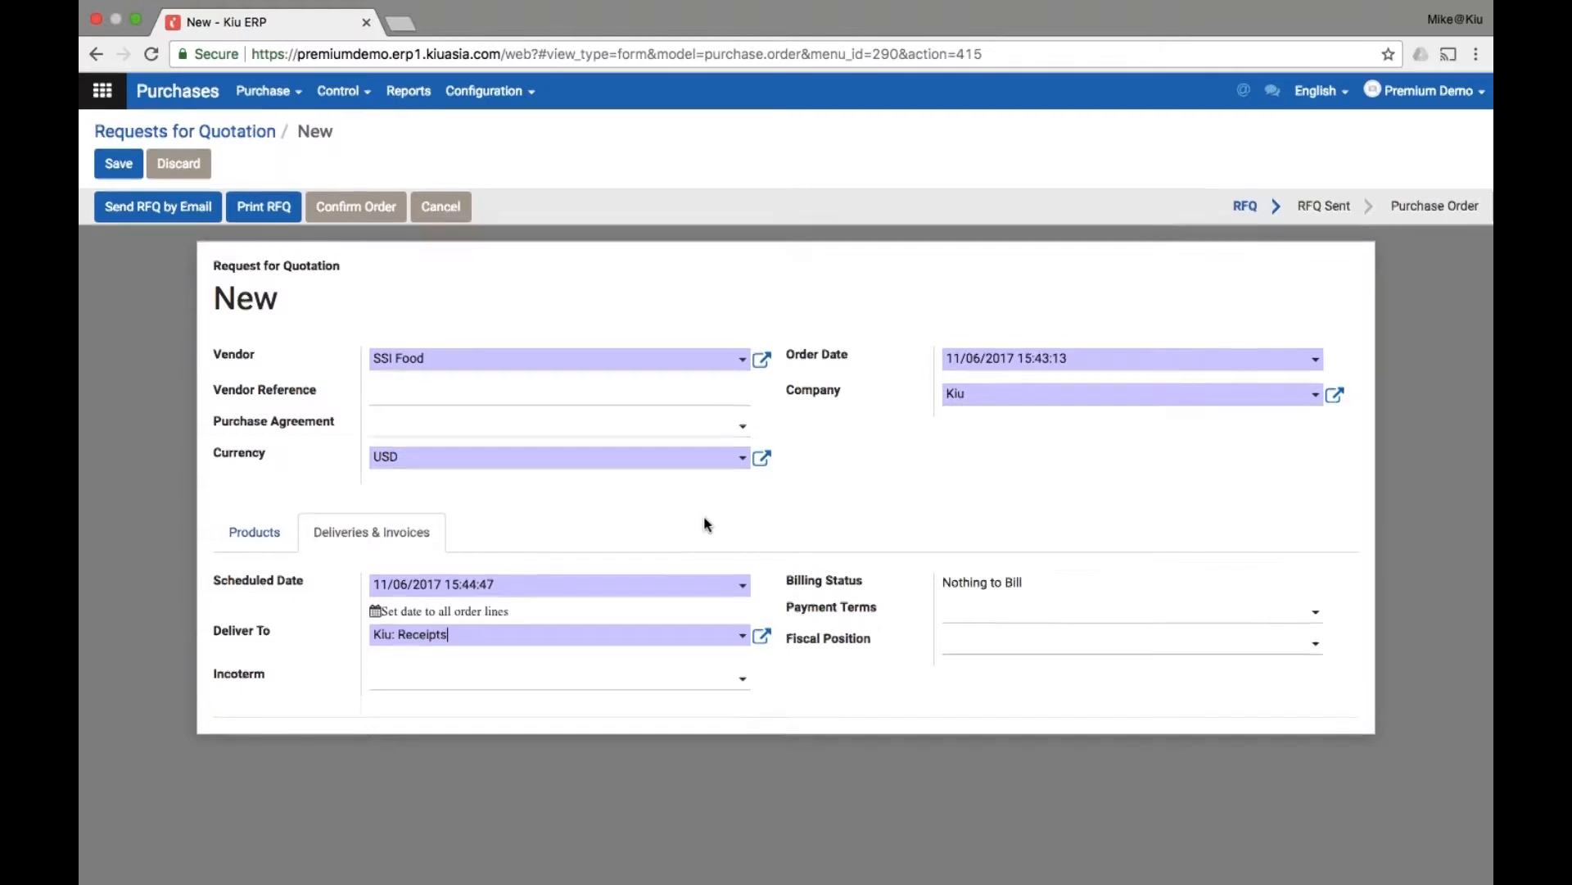
pyautogui.click(132, 164)
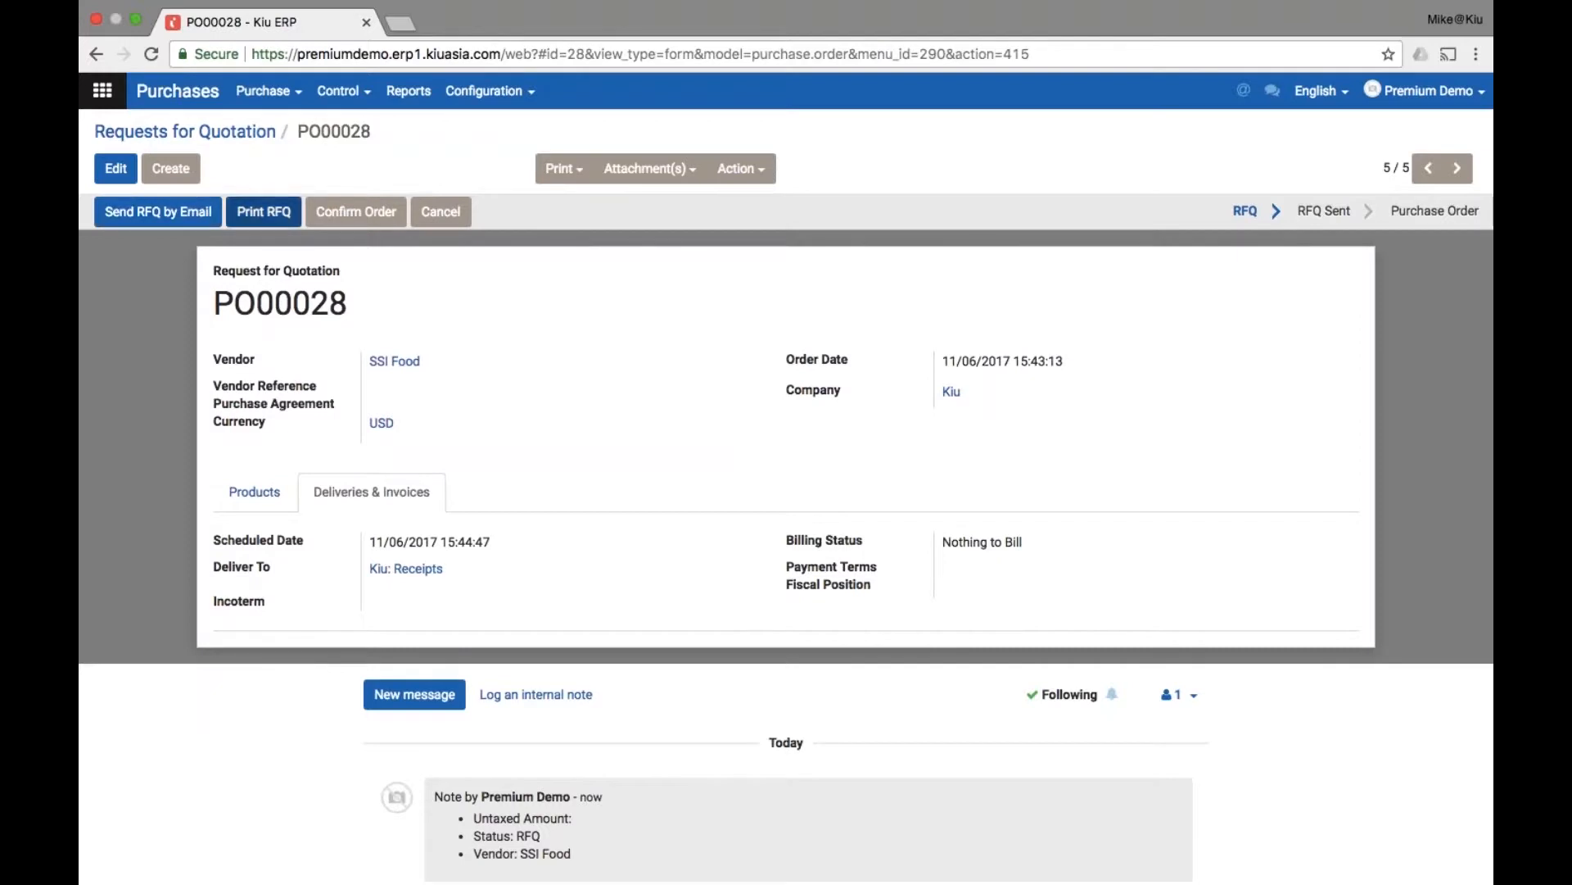
# Try to print the saved request for quotation.
pyautogui.click(236, 214)
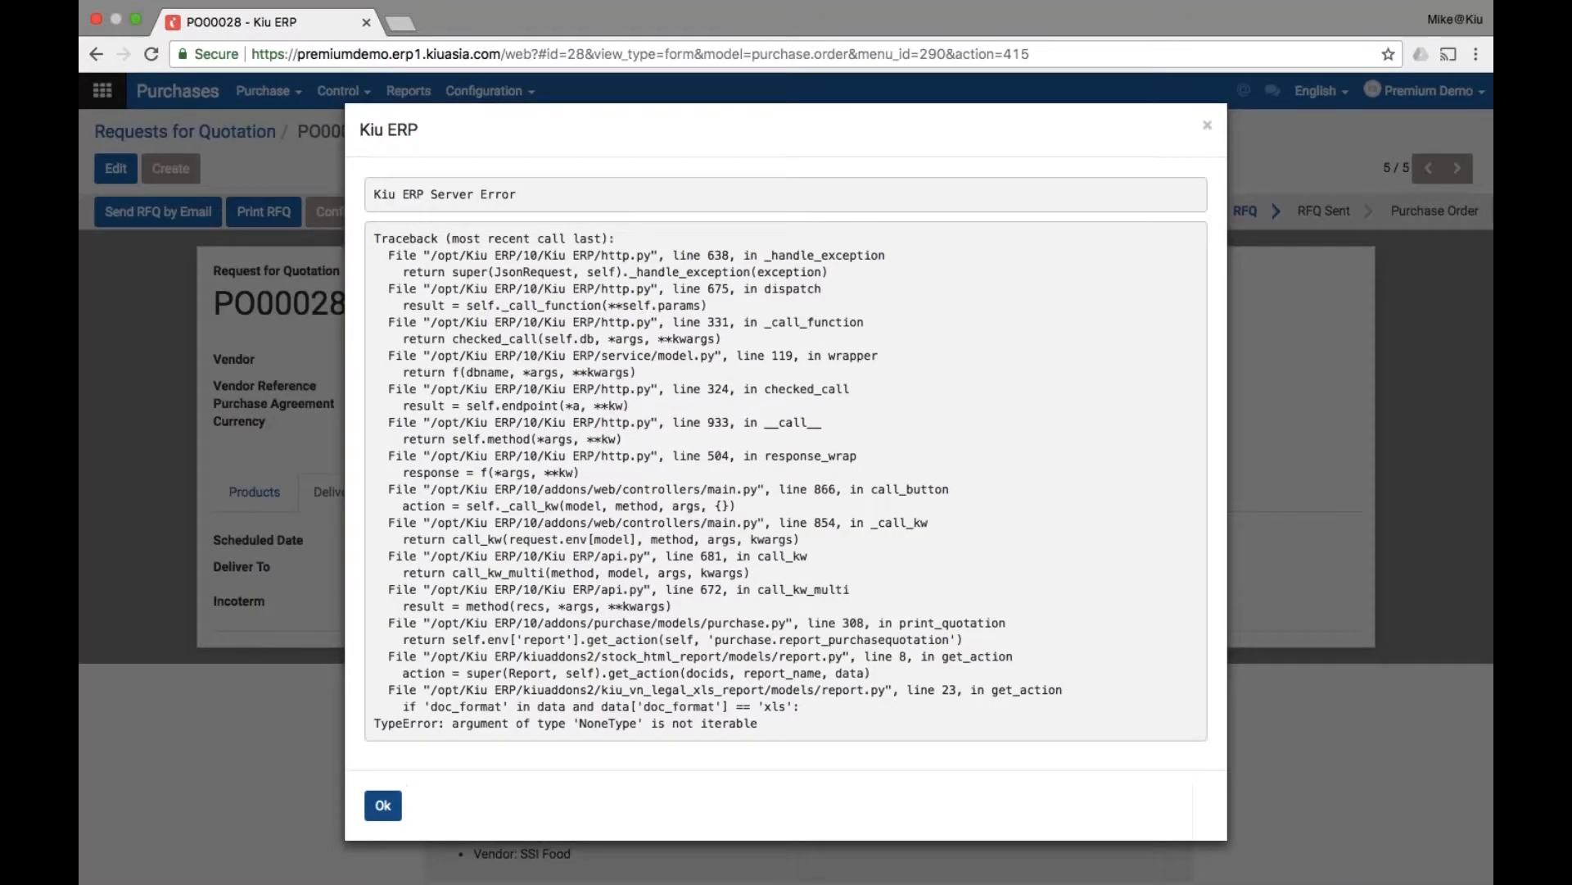
pyautogui.click(383, 804)
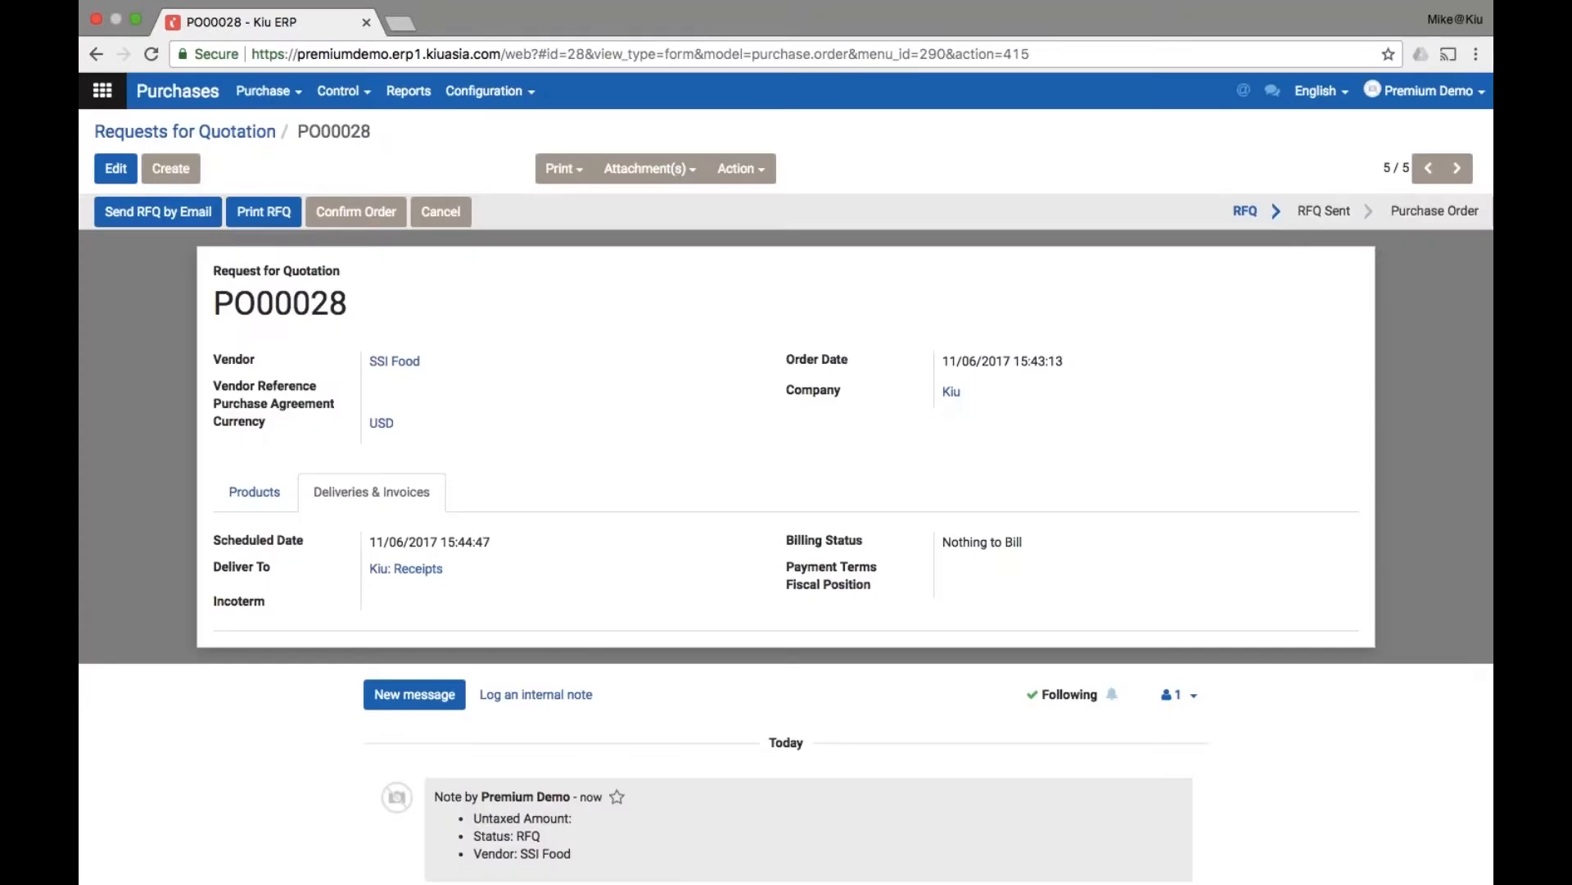
pyautogui.click(264, 211)
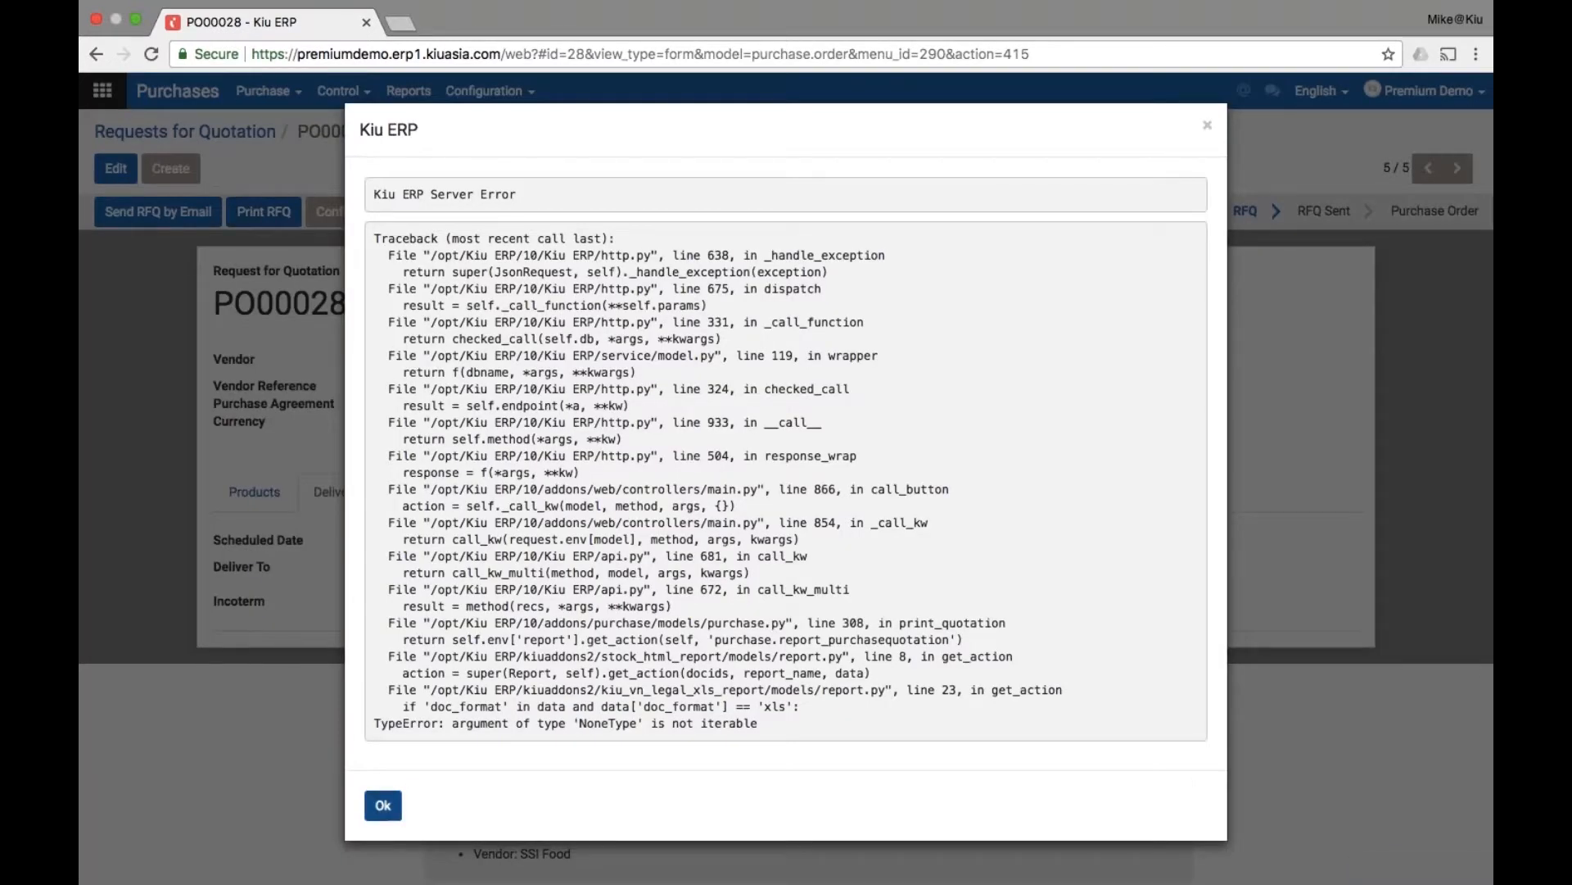
pyautogui.click(383, 805)
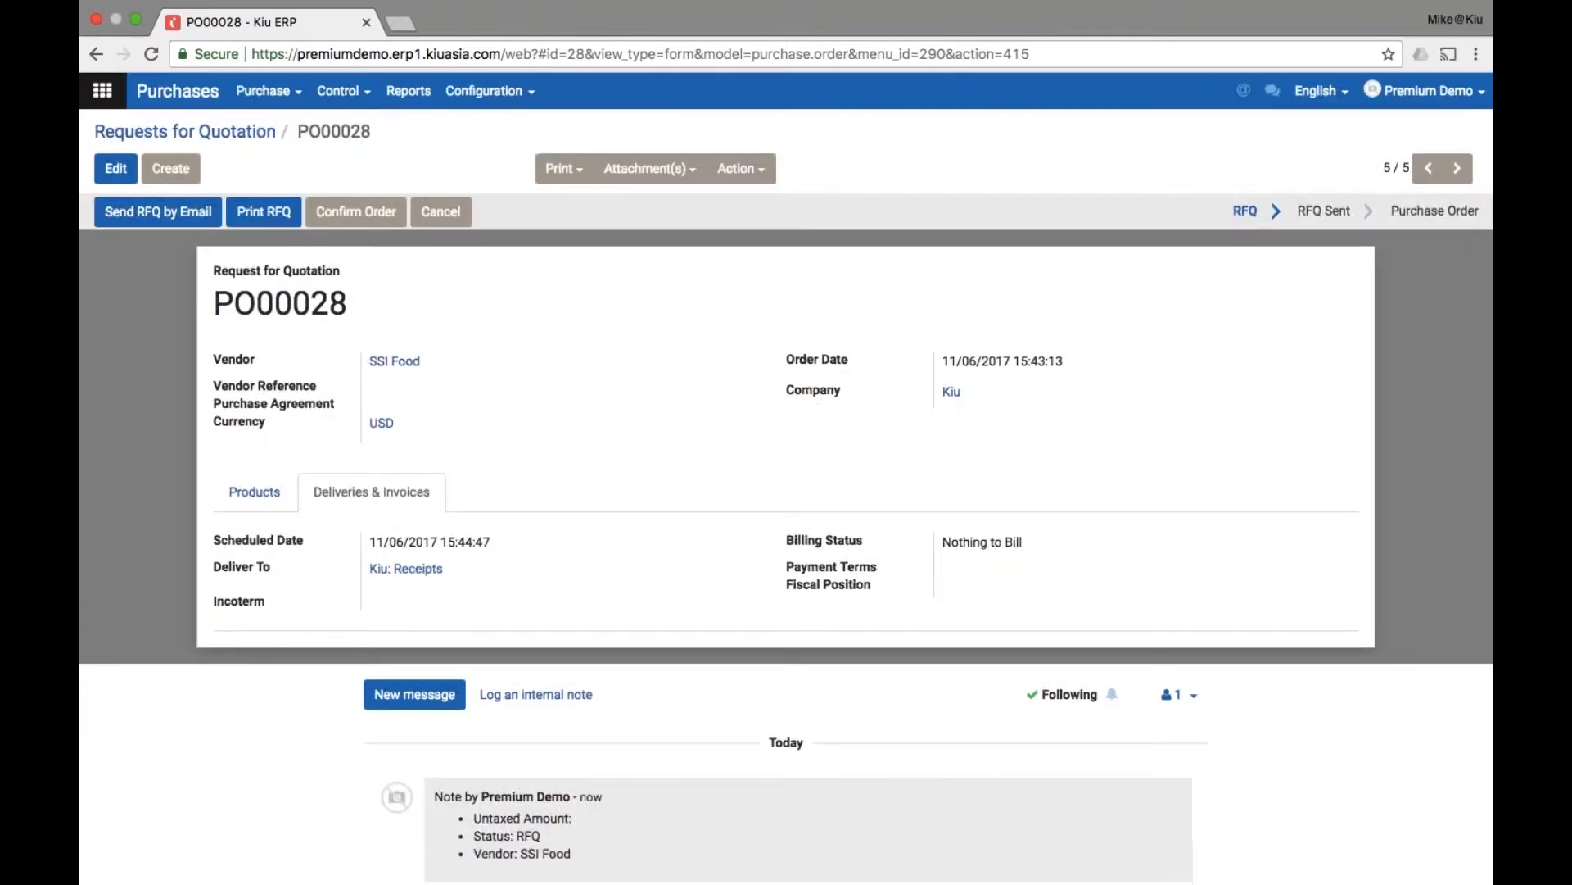
# Email the request for quotation to SSI Food using the RFQ - Send by Email template with its PDF attachment.
pyautogui.scroll(-1, 786, 539)
pyautogui.scroll(-3, 786, 539)
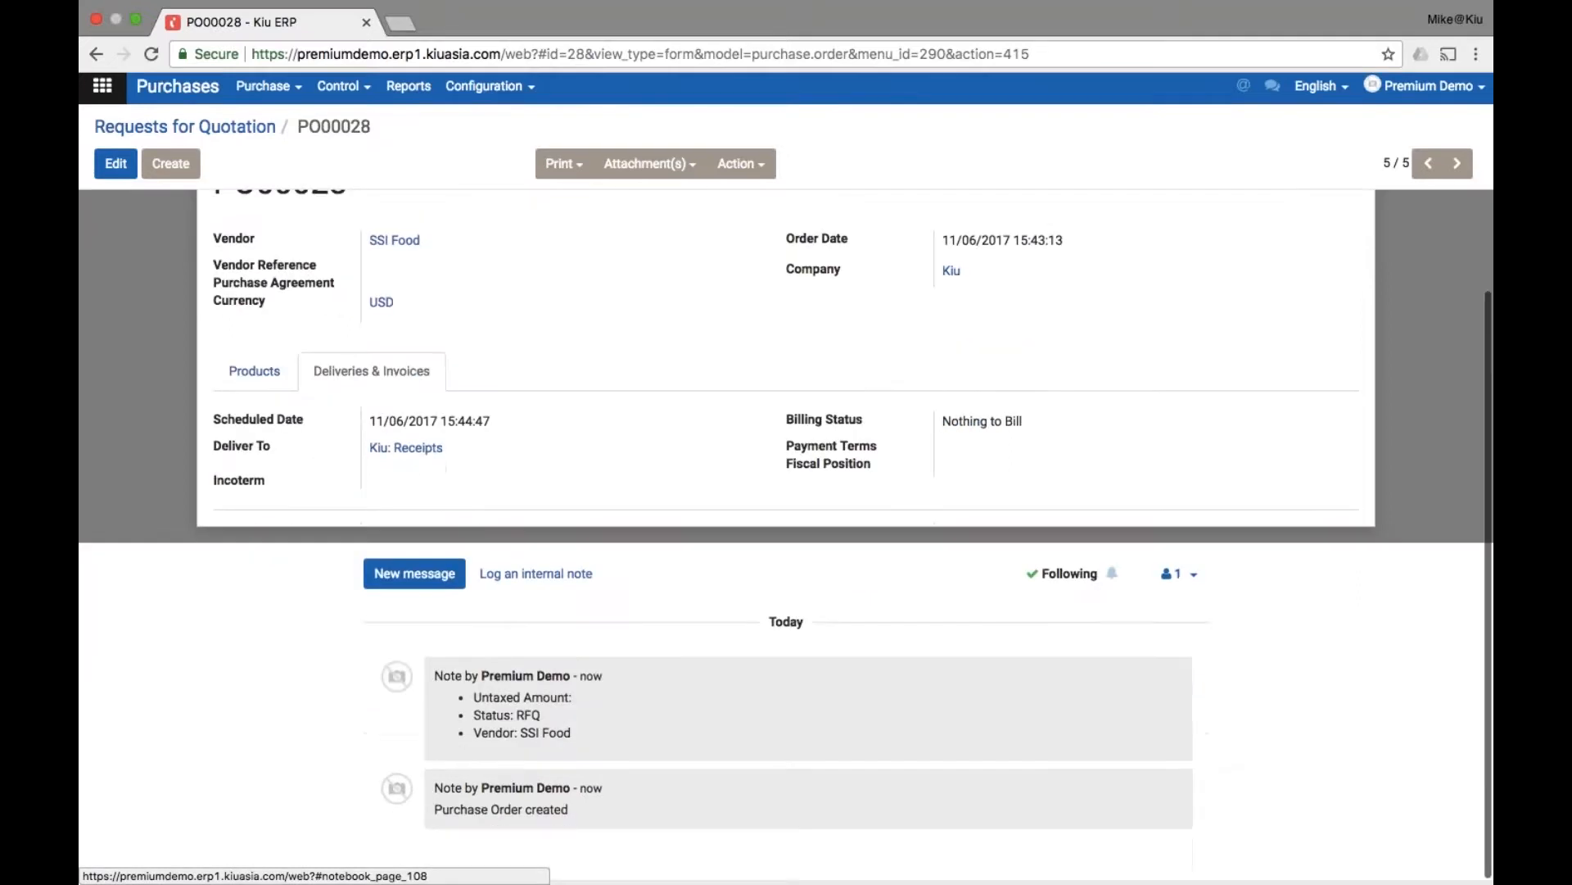
pyautogui.scroll(3, 221, 242)
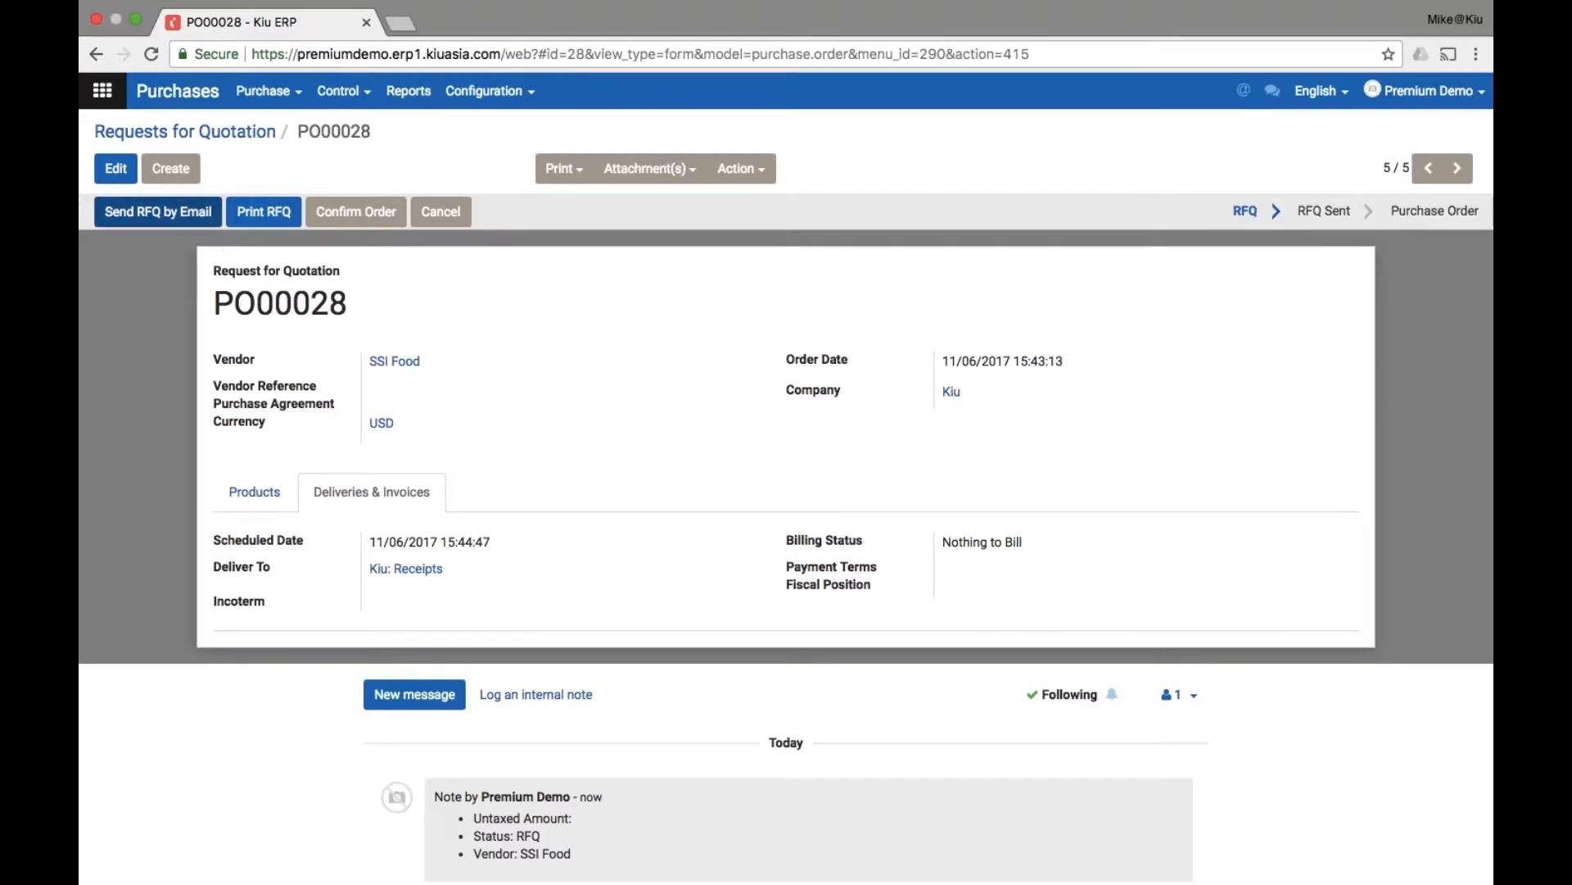
pyautogui.click(146, 214)
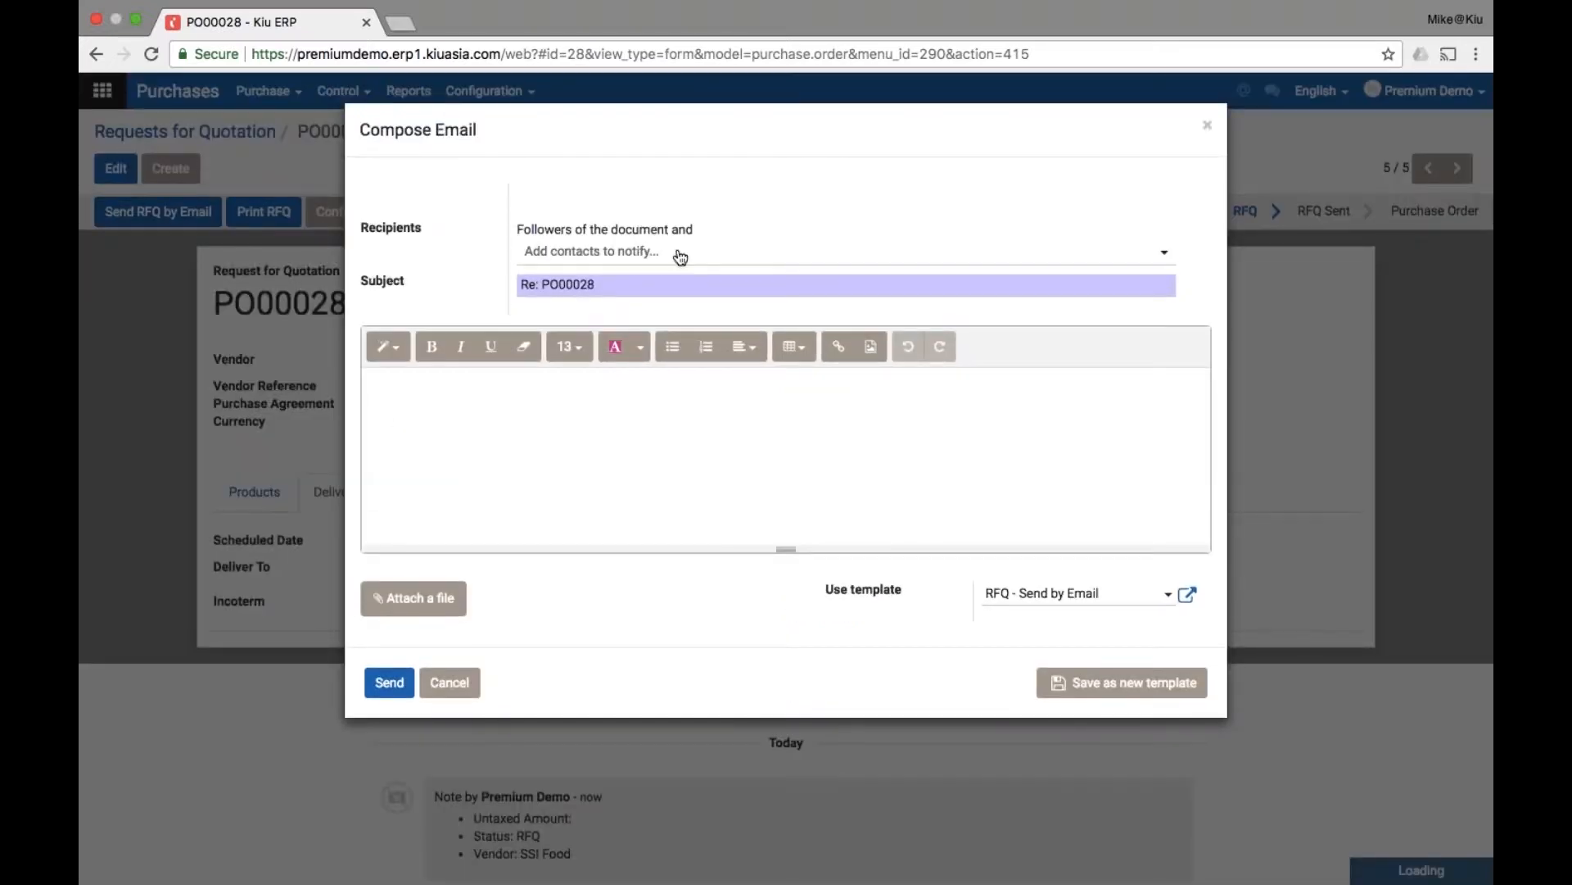
pyautogui.click(738, 251)
pyautogui.press('Escape')
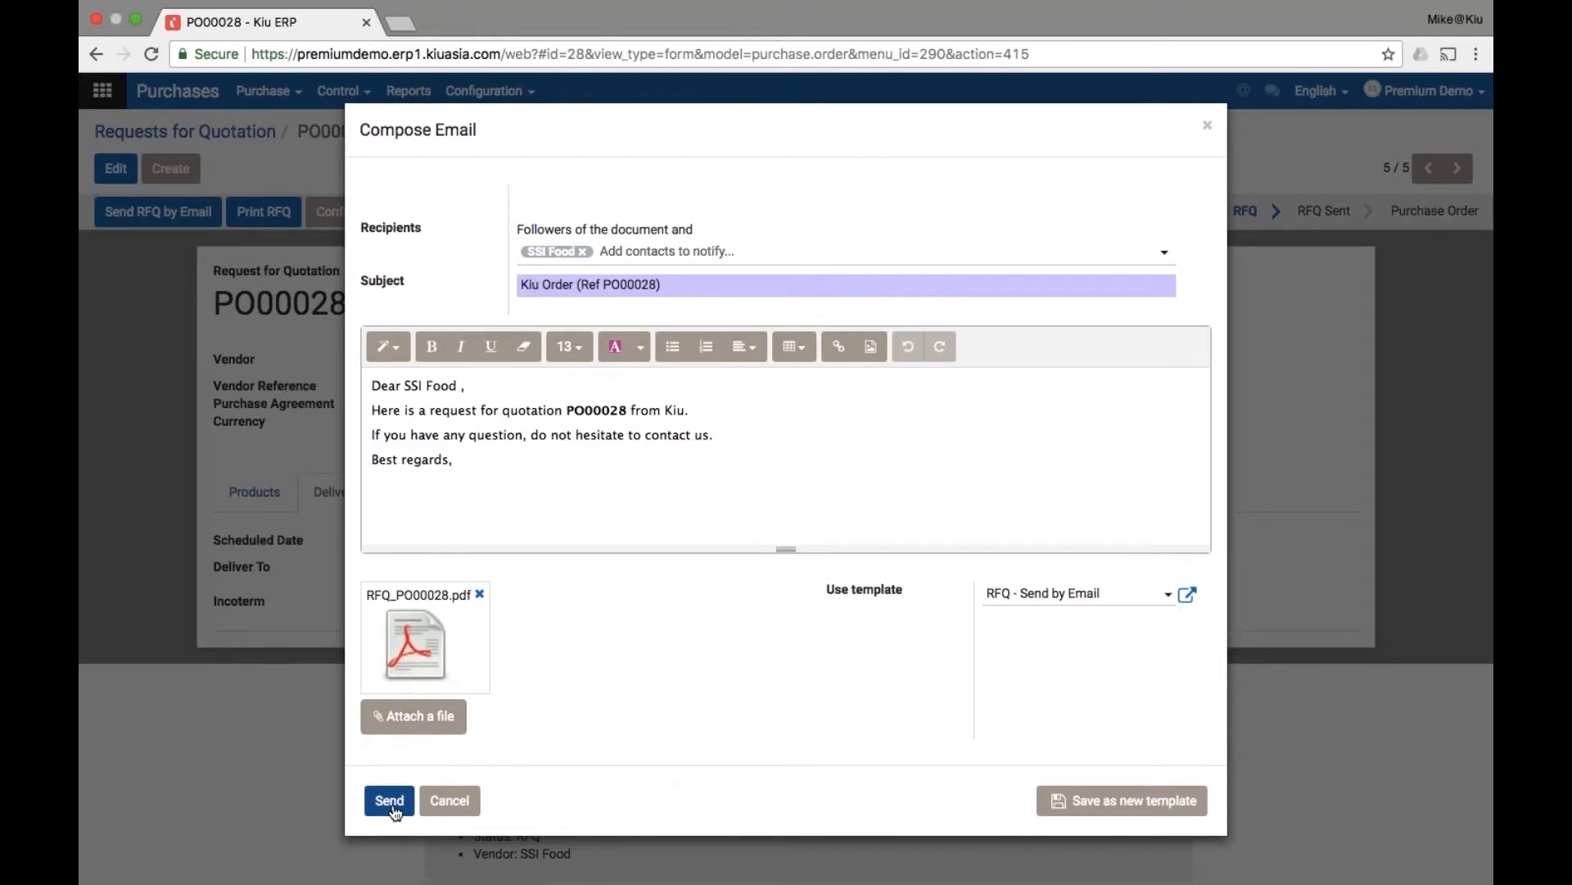
pyautogui.click(391, 803)
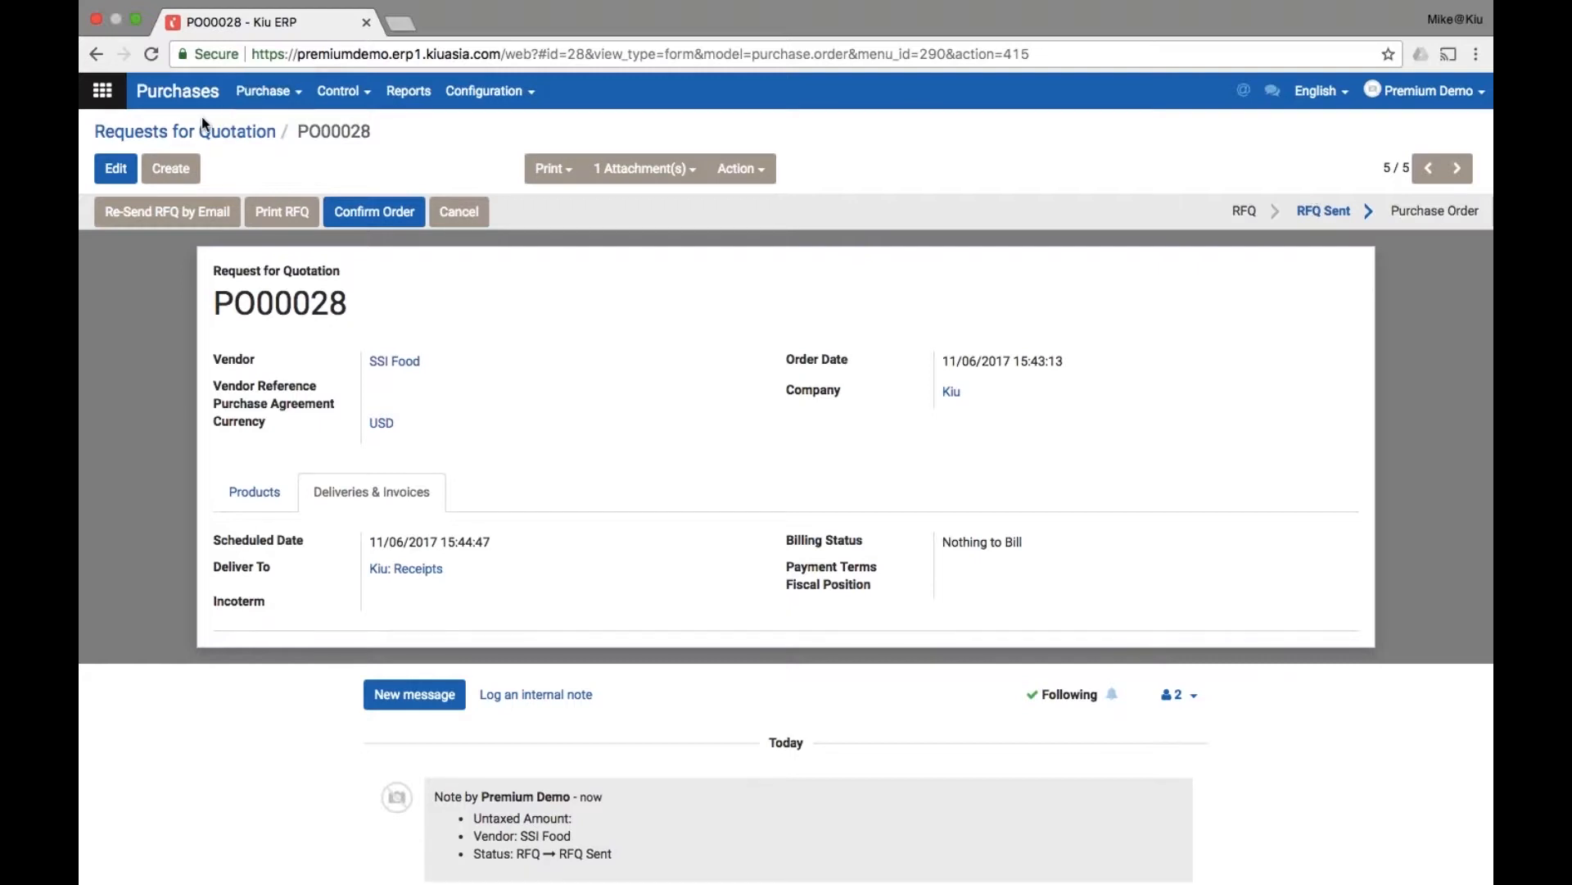
# Reopen the SSI Food request from the requests for quotation list and review its details and message history.
pyautogui.click(185, 131)
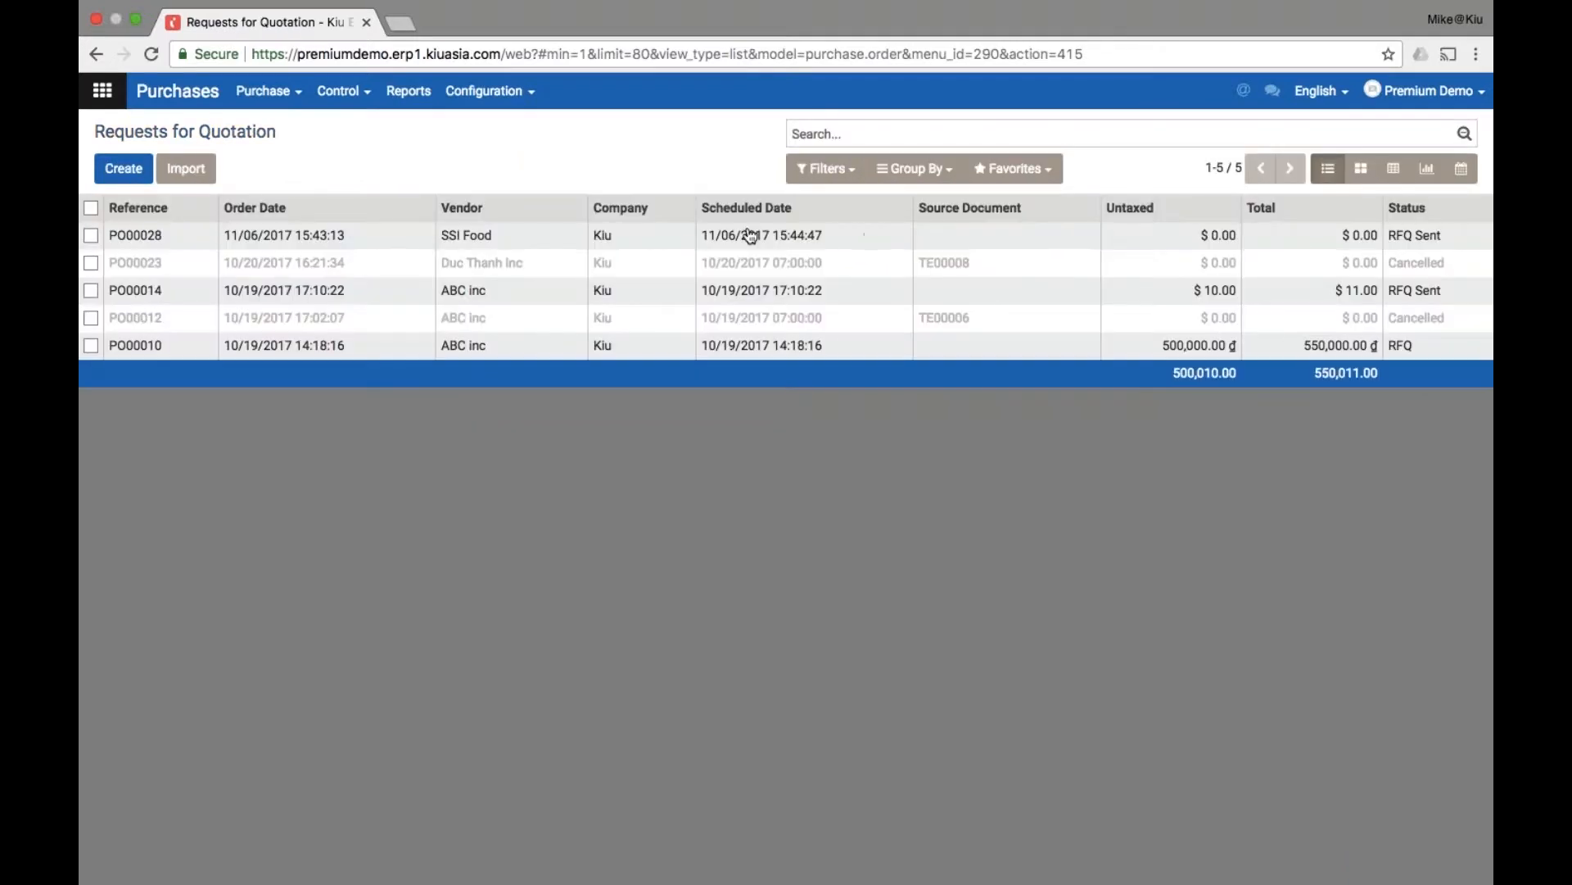
pyautogui.click(754, 237)
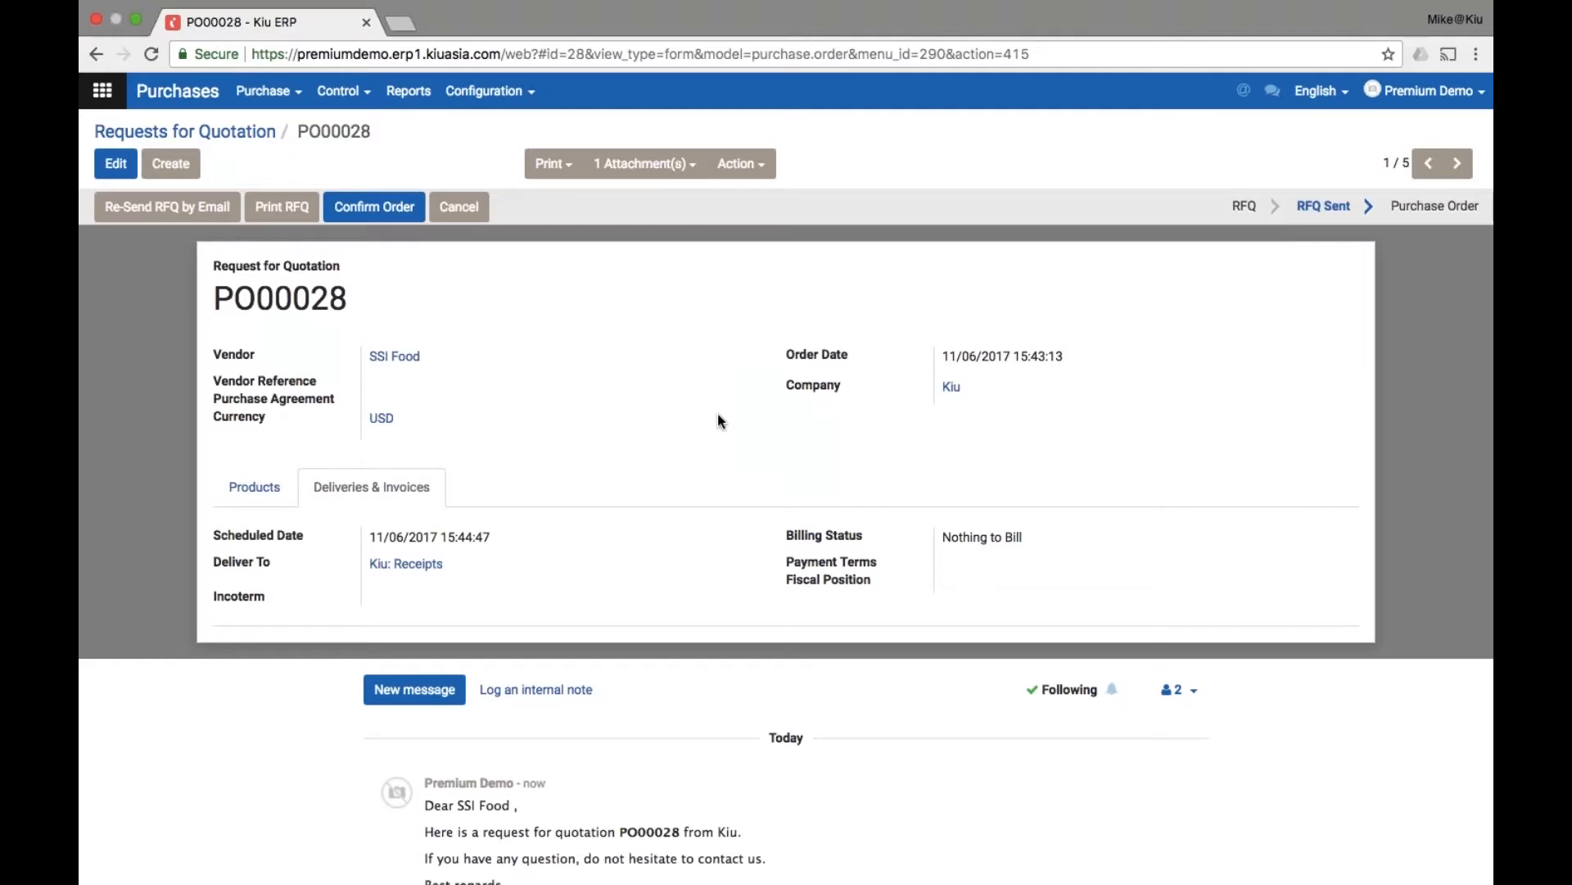
pyautogui.scroll(-1, 717, 416)
pyautogui.scroll(-1, 718, 415)
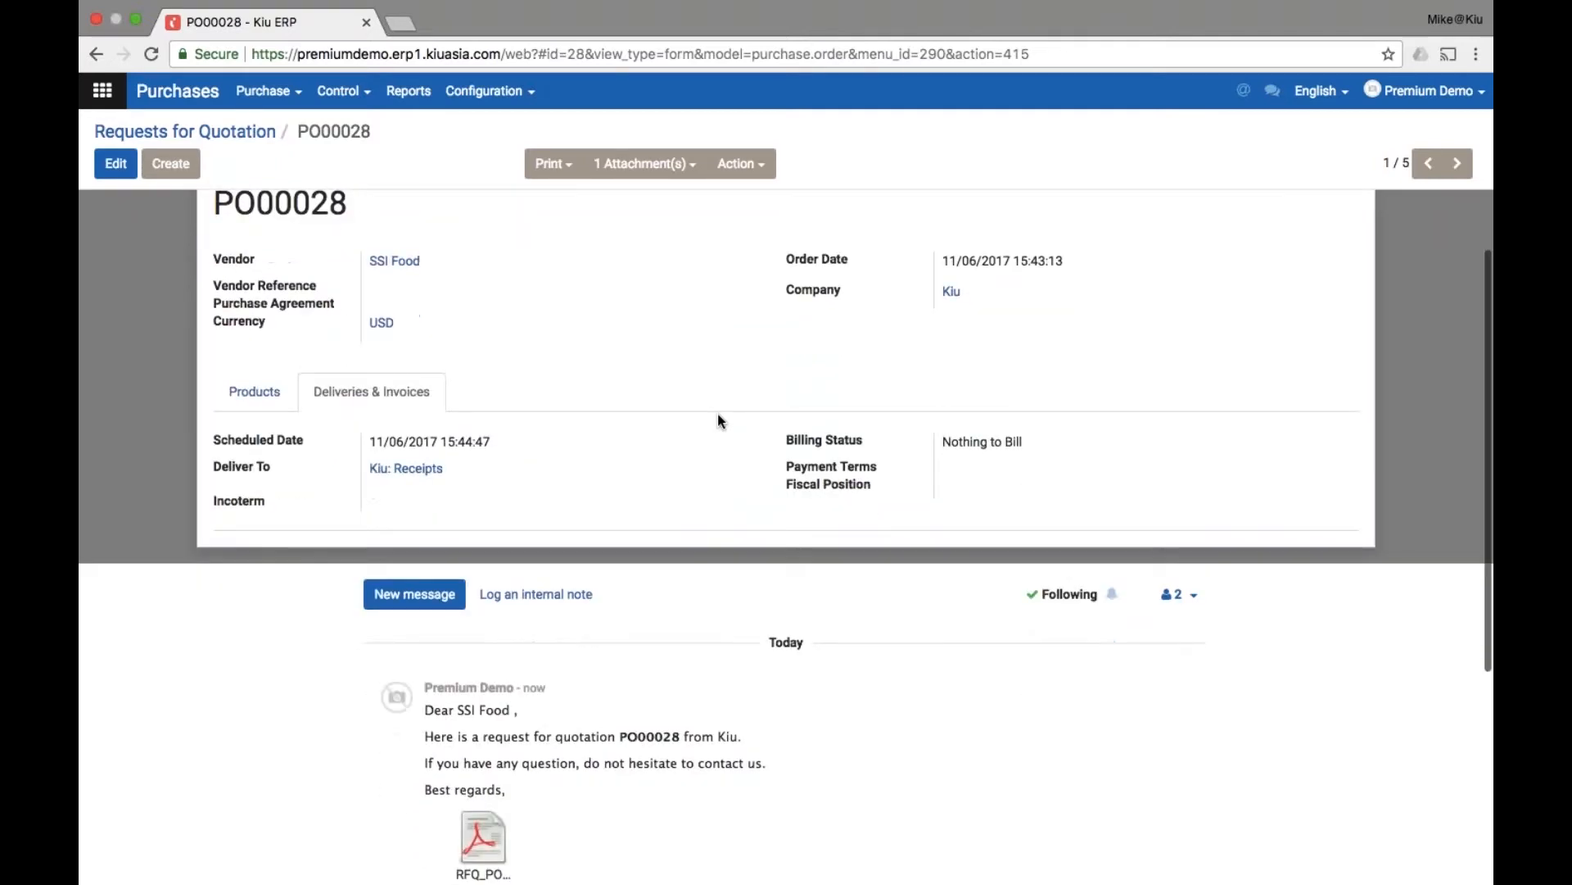
pyautogui.scroll(-3, 718, 414)
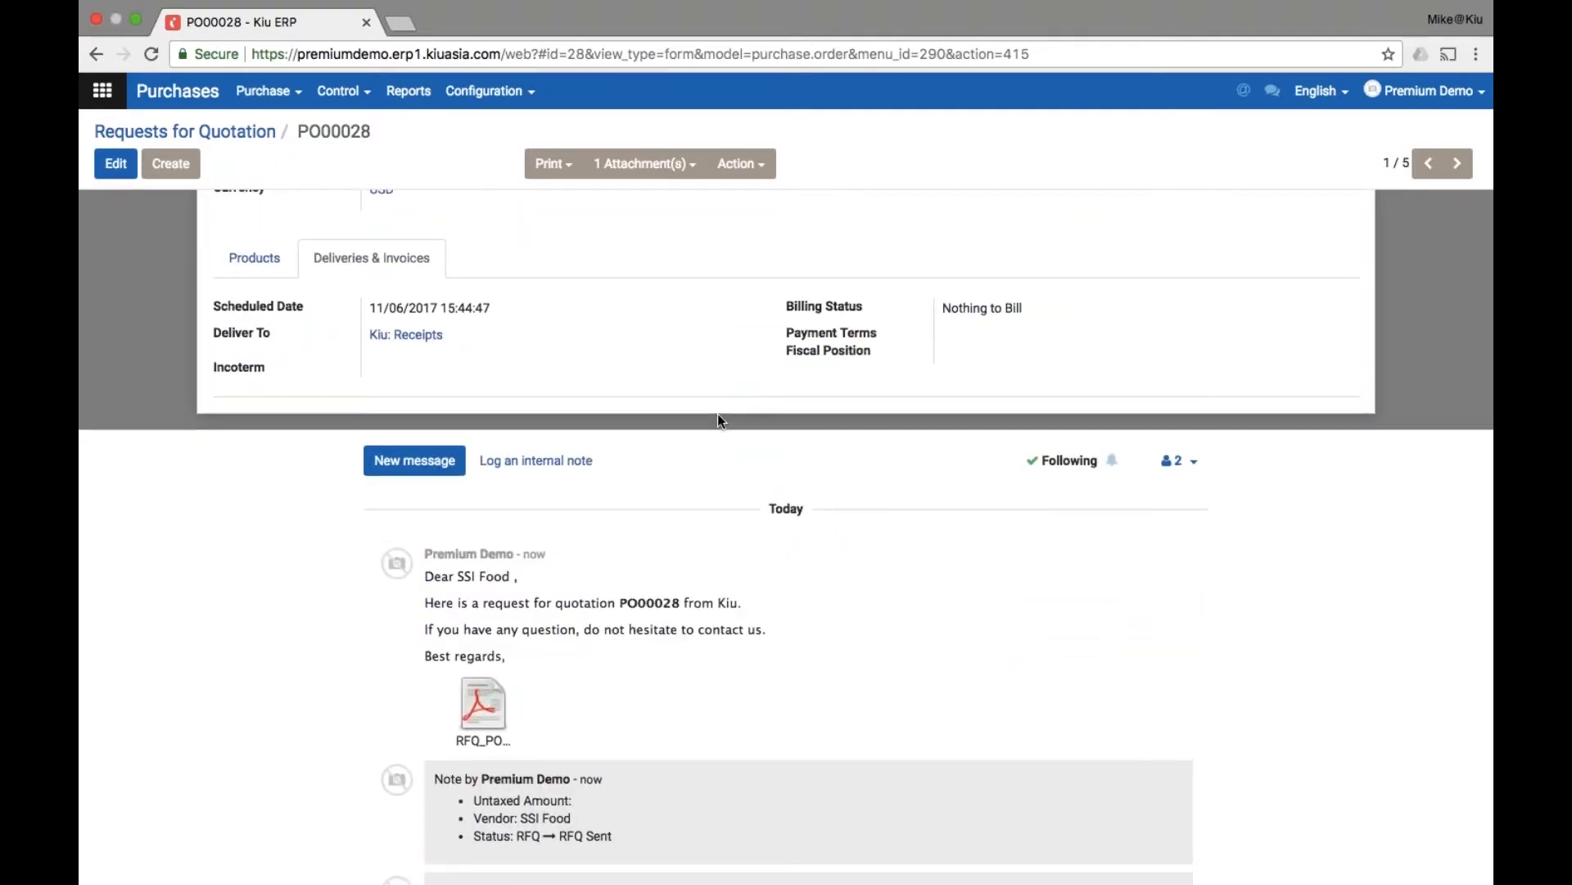
pyautogui.scroll(3, 718, 415)
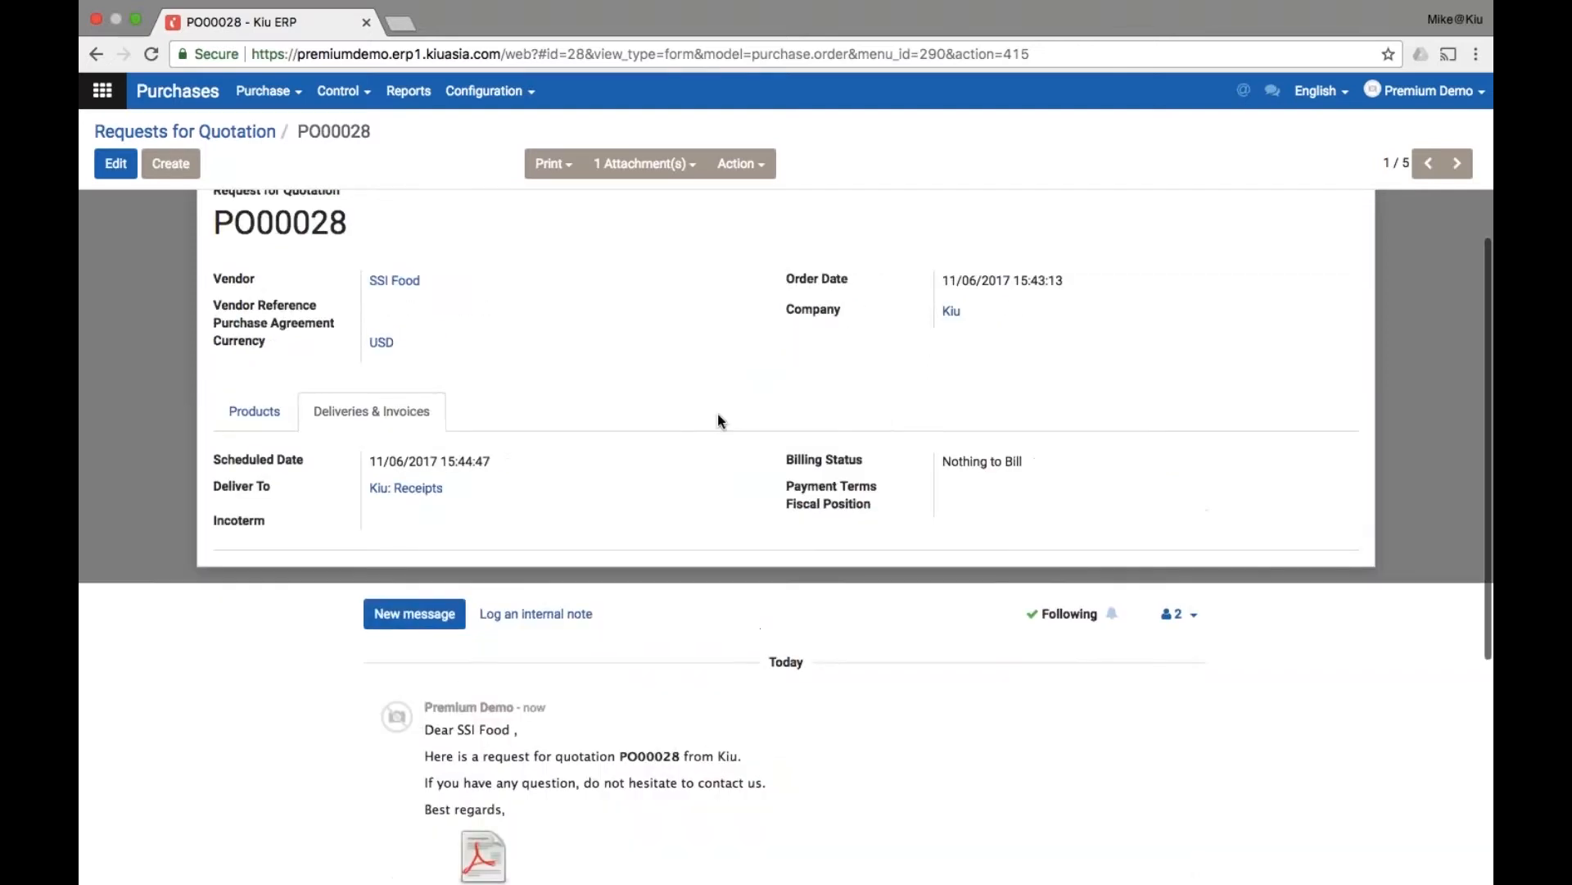
pyautogui.scroll(2, 718, 414)
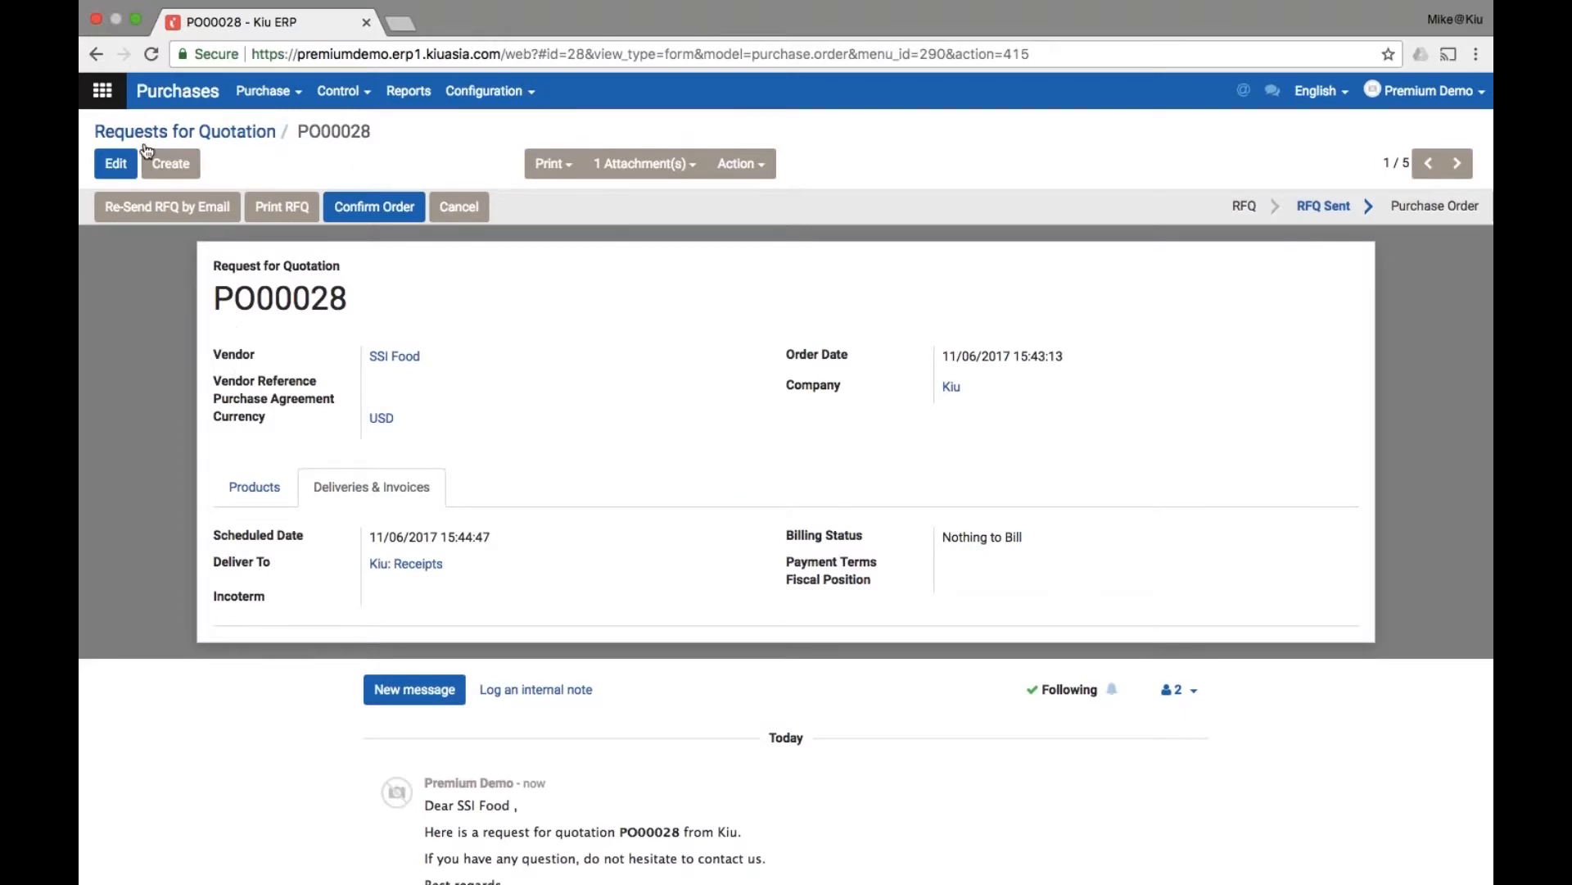
# Edit the request for quotation and set the unit price of the Jasmine Rice line to 5.
pyautogui.click(116, 166)
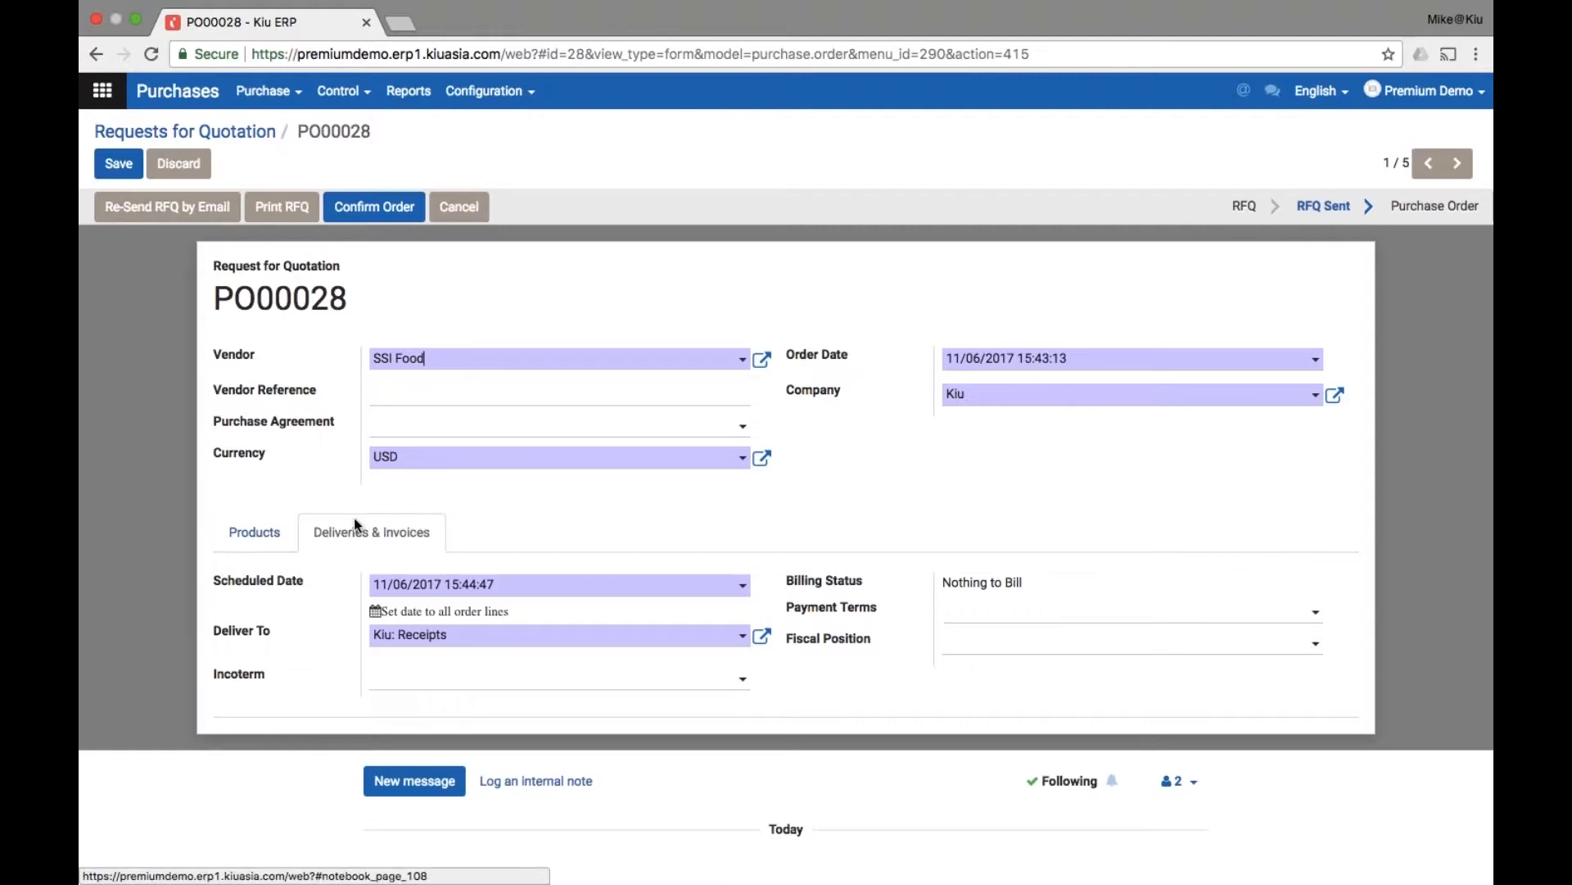
pyautogui.click(254, 533)
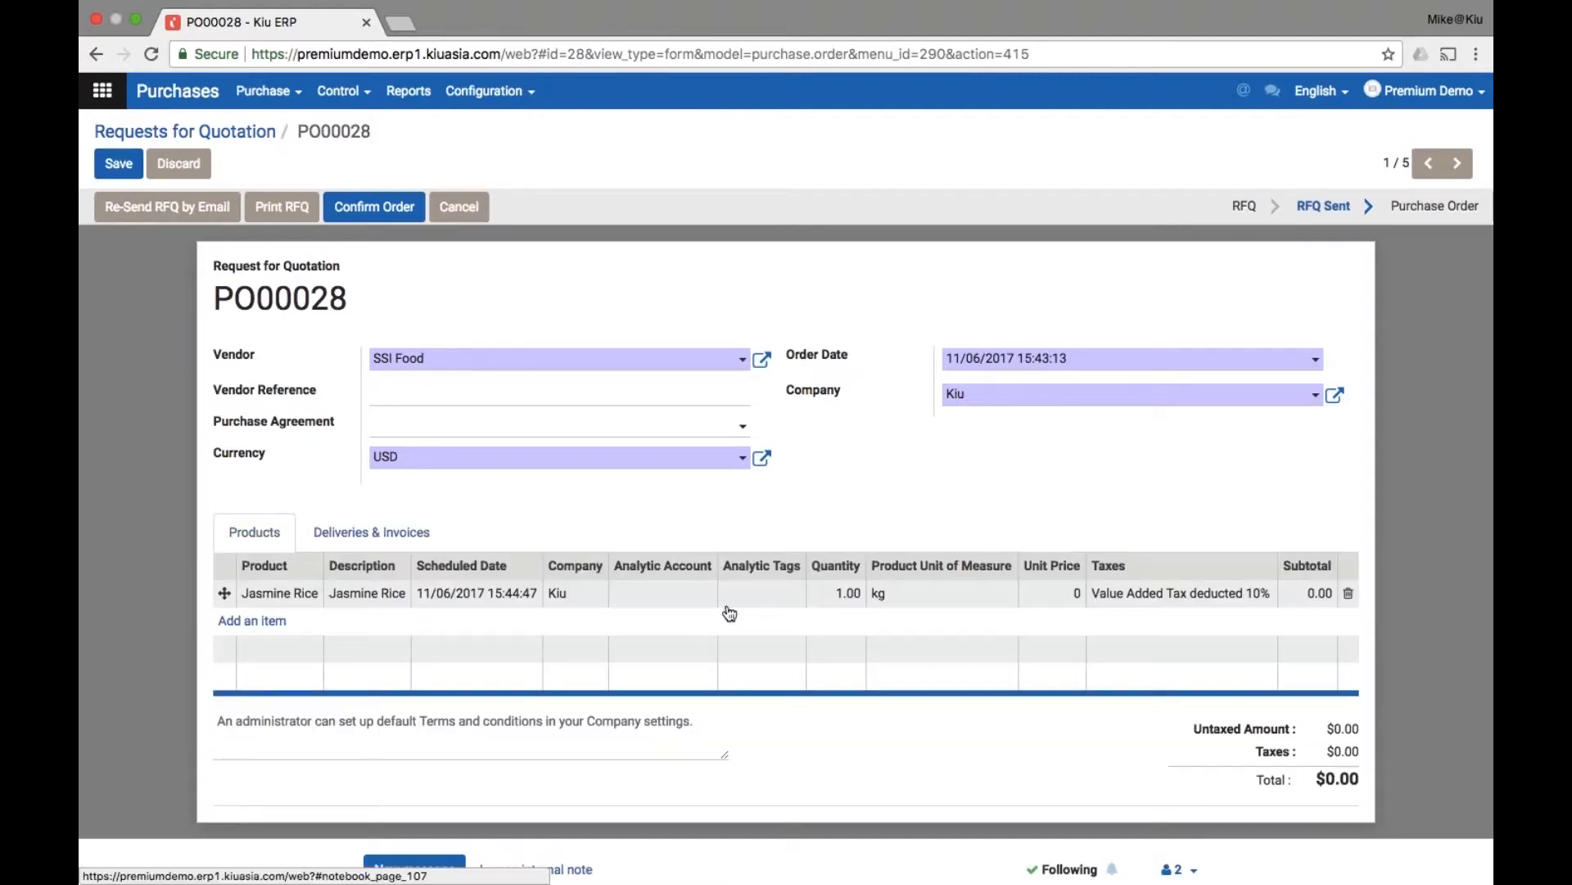
pyautogui.click(1061, 602)
pyautogui.write('5')
pyautogui.click(1387, 514)
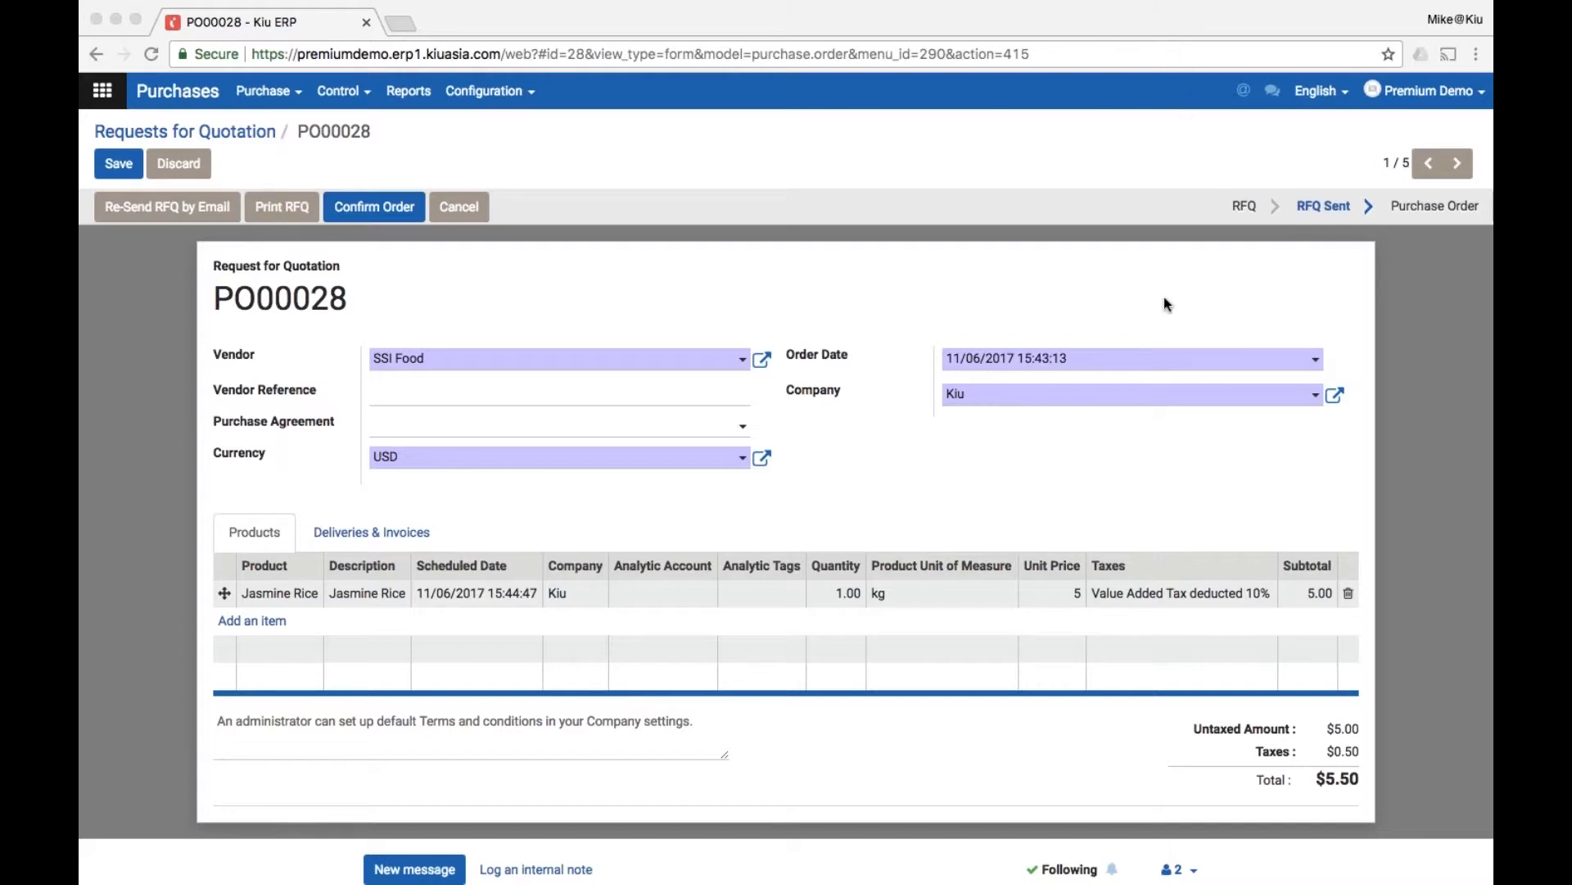
# Save the edited SSI Food request for quotation and confirm it as a purchase order.
pyautogui.click(1044, 290)
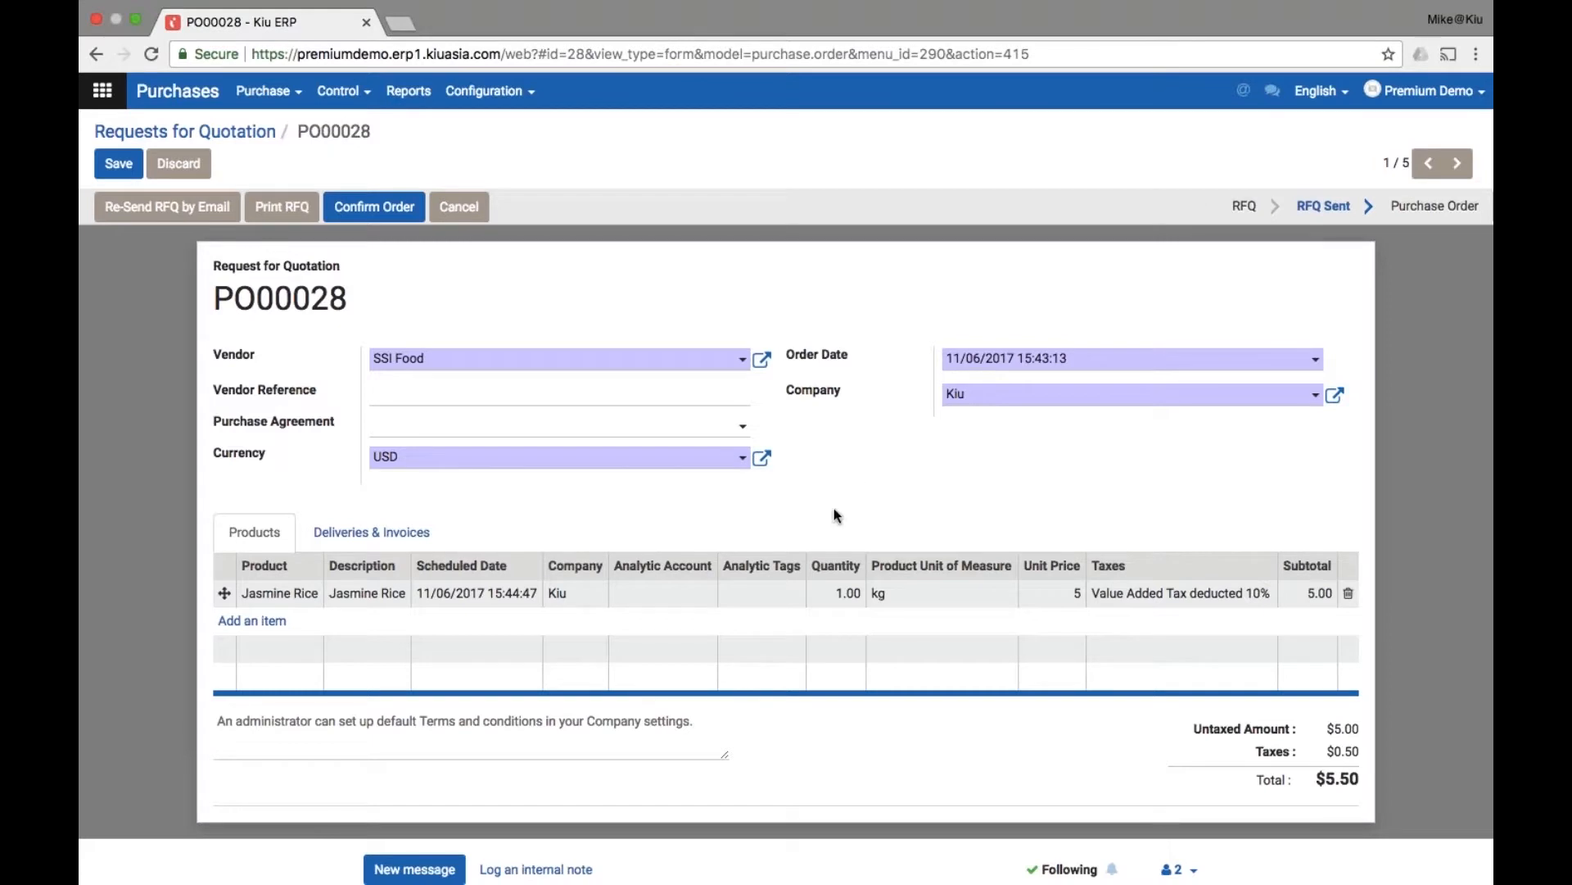
pyautogui.scroll(-3, 833, 515)
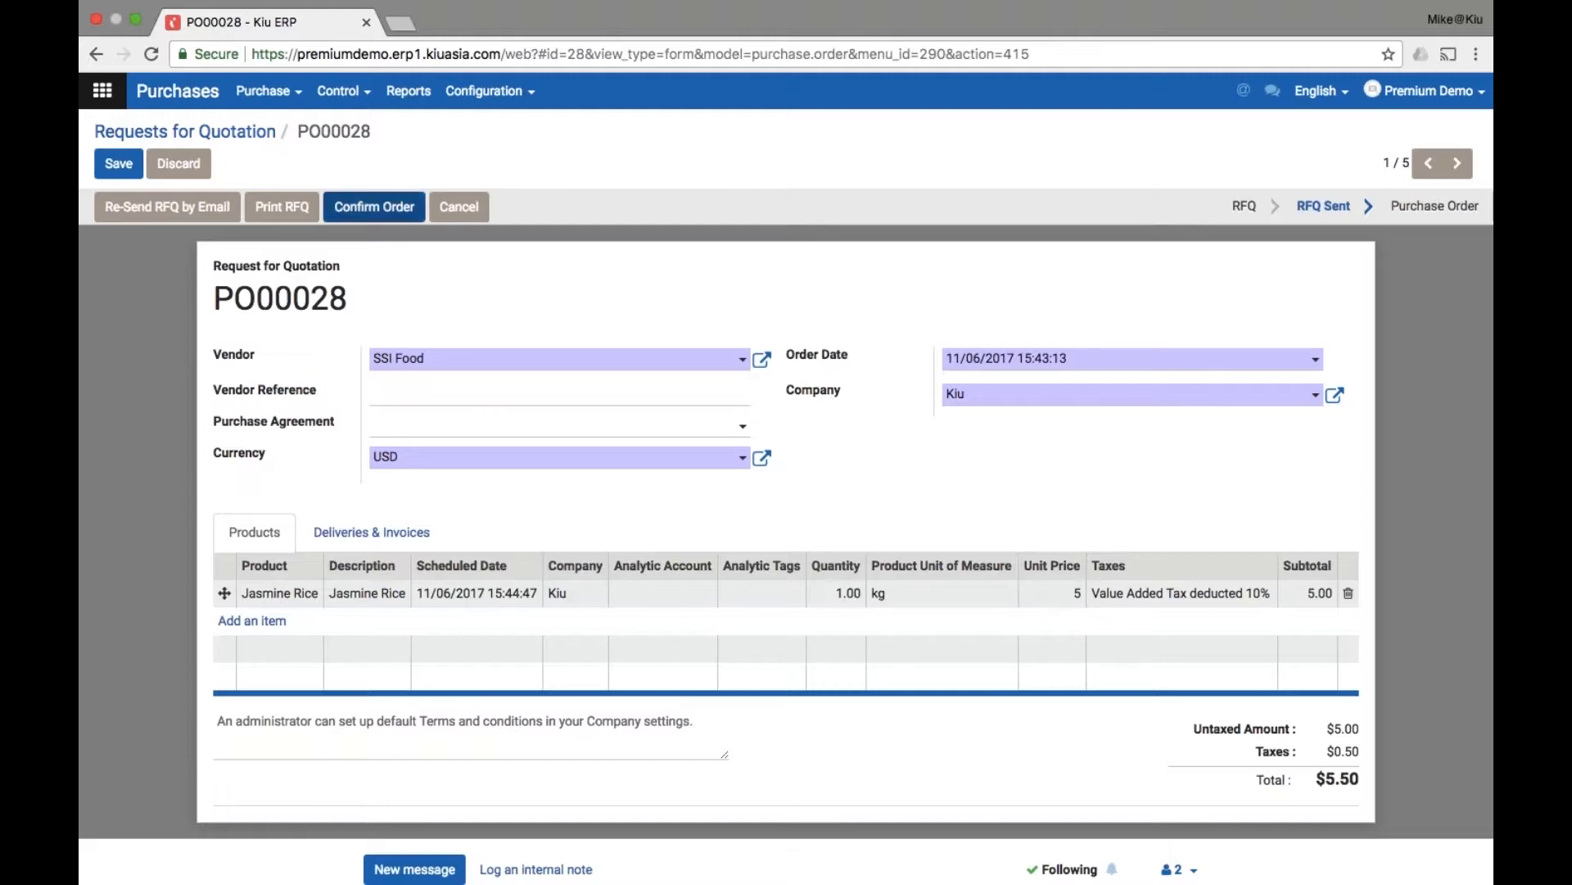
pyautogui.click(118, 164)
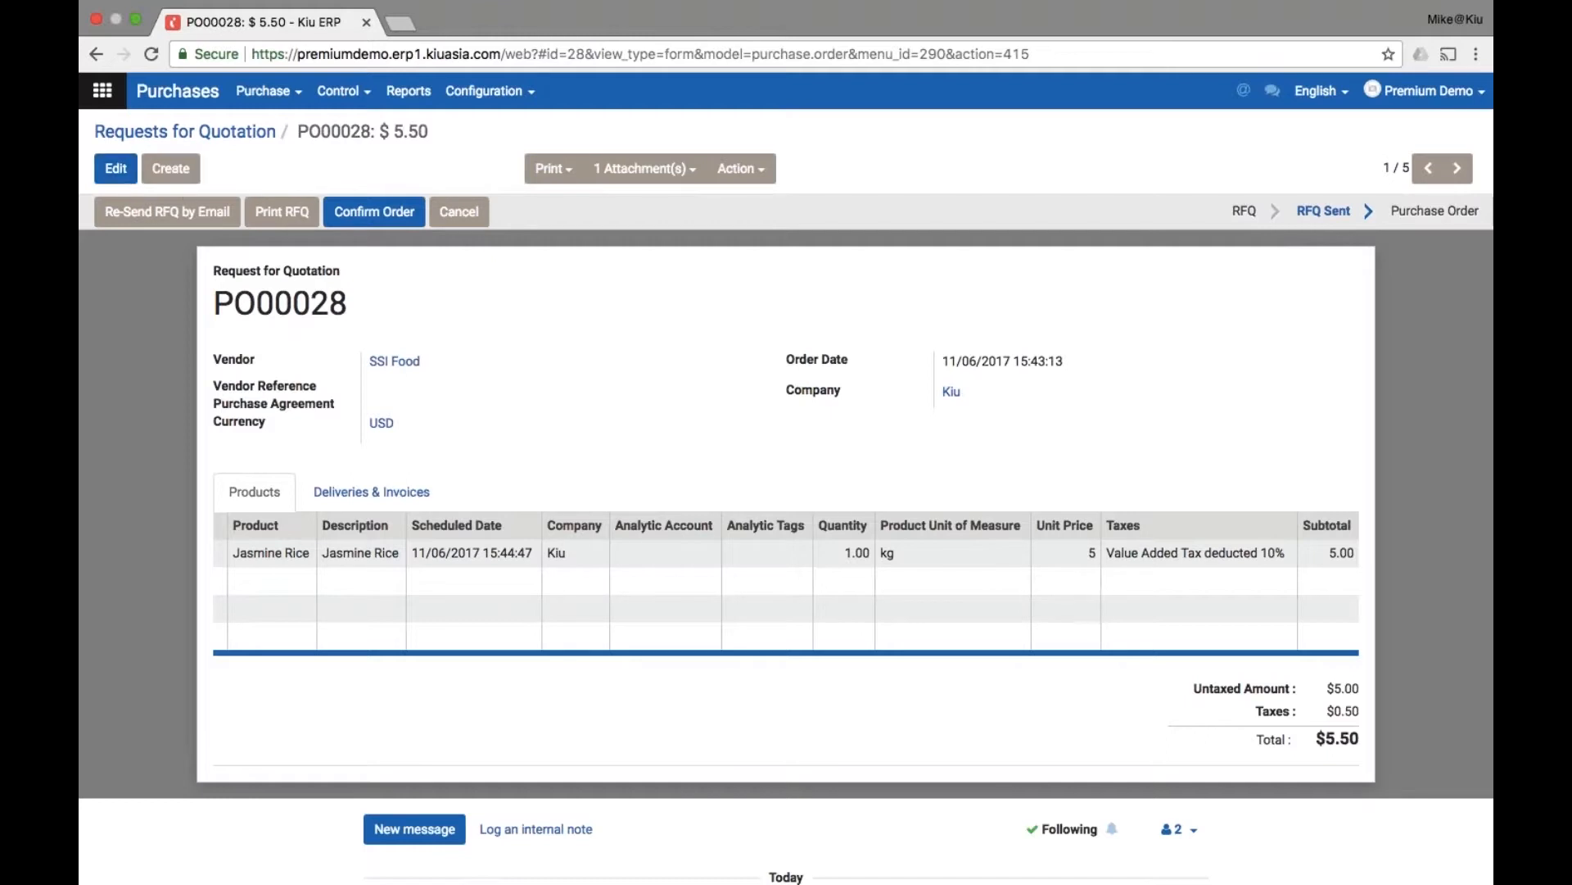
pyautogui.click(382, 214)
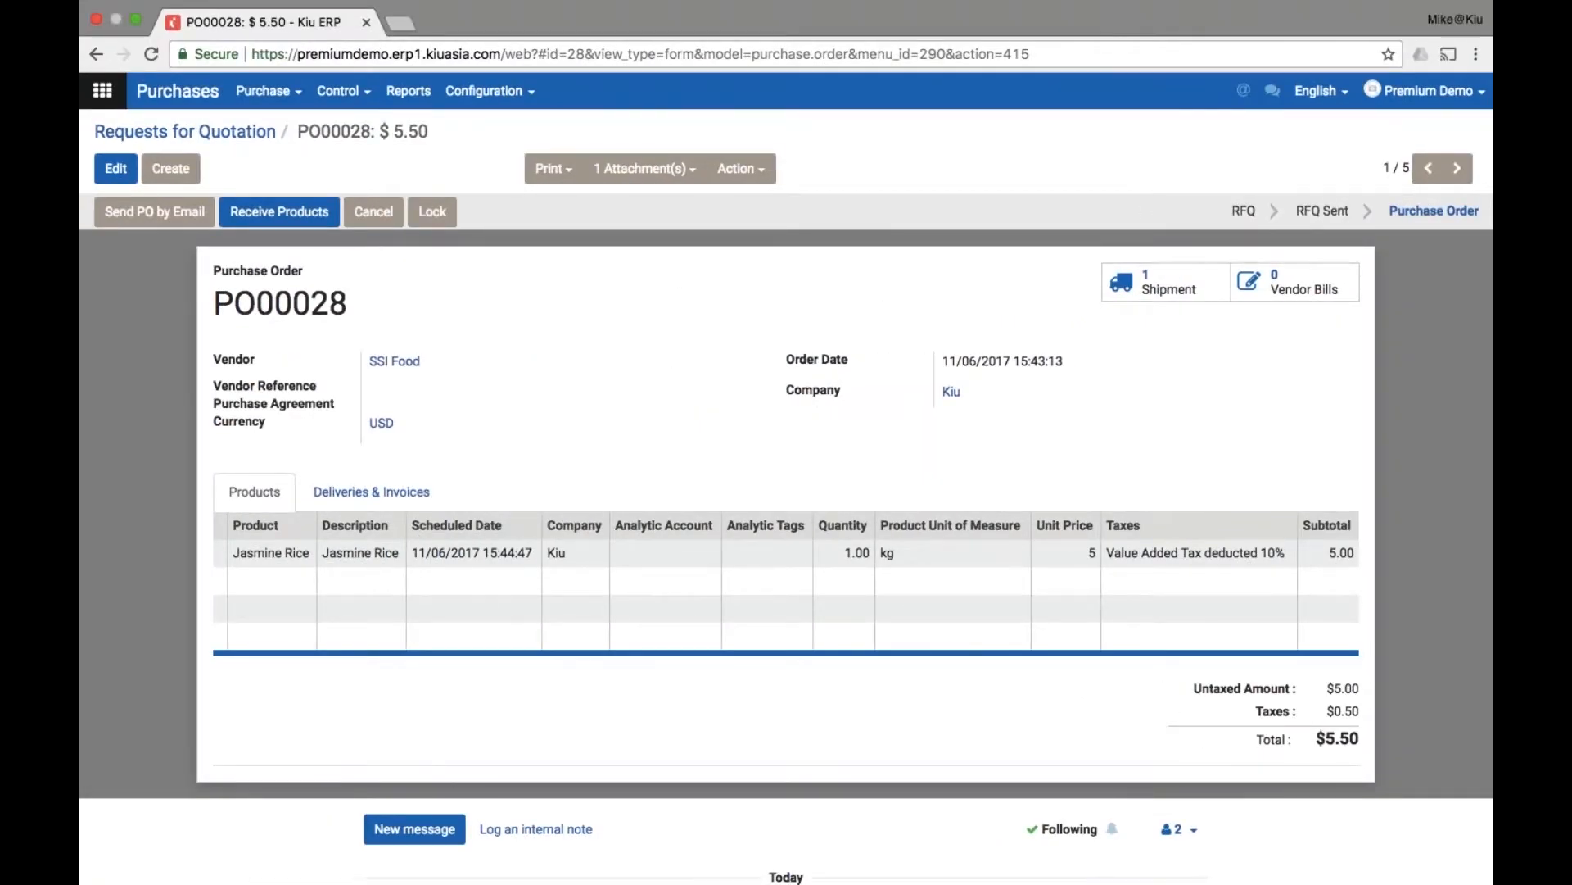
# Start a new purchase agreement with Purchase Tender as its agreement type.
pyautogui.click(297, 97)
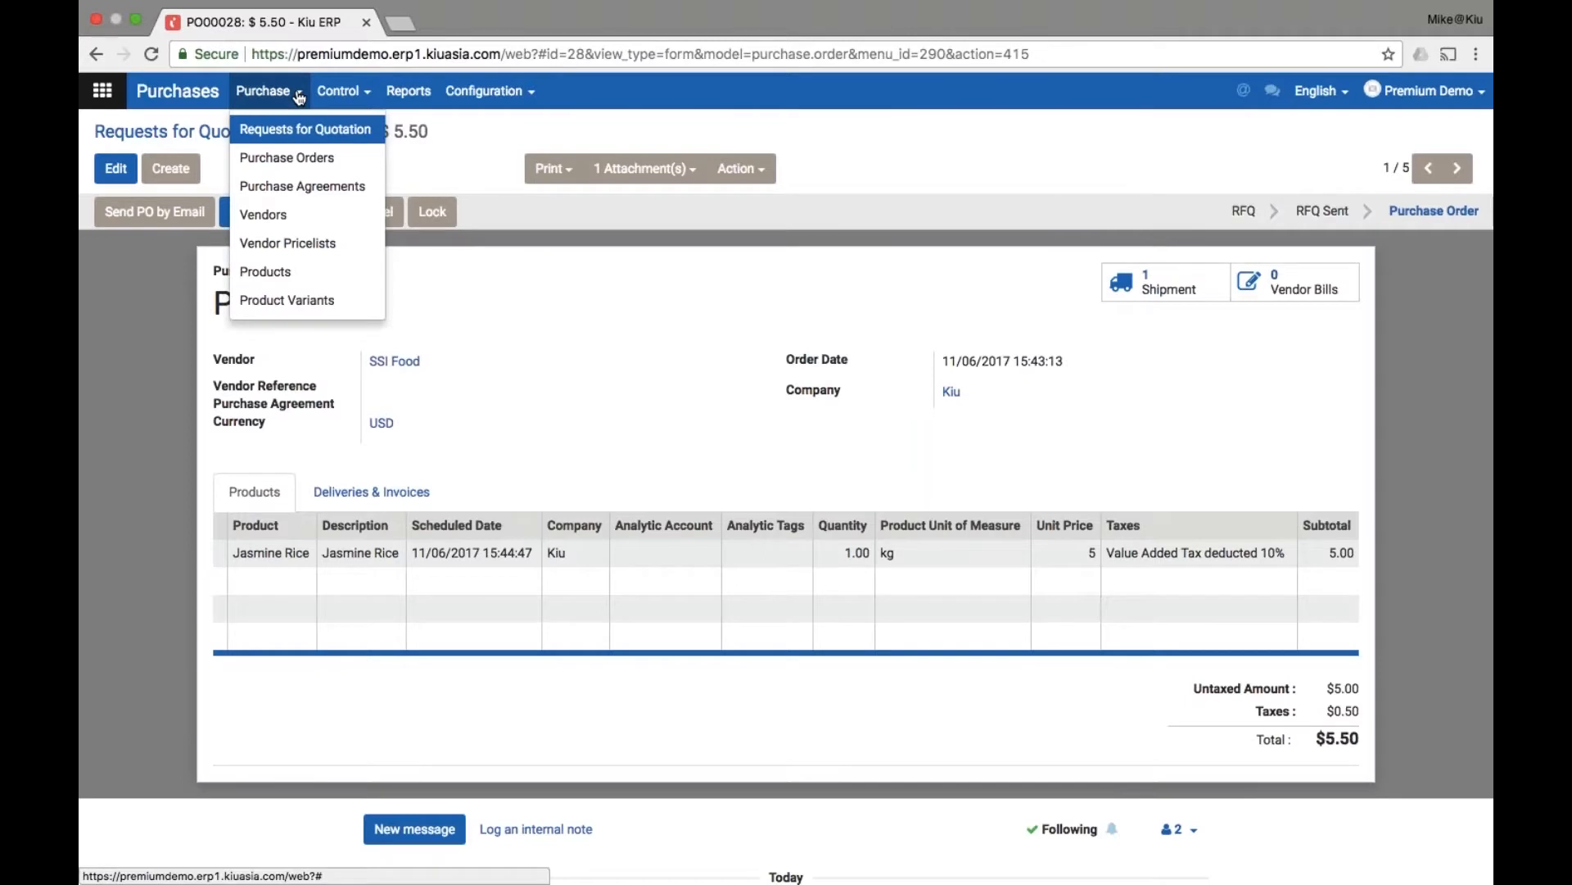
pyautogui.click(360, 189)
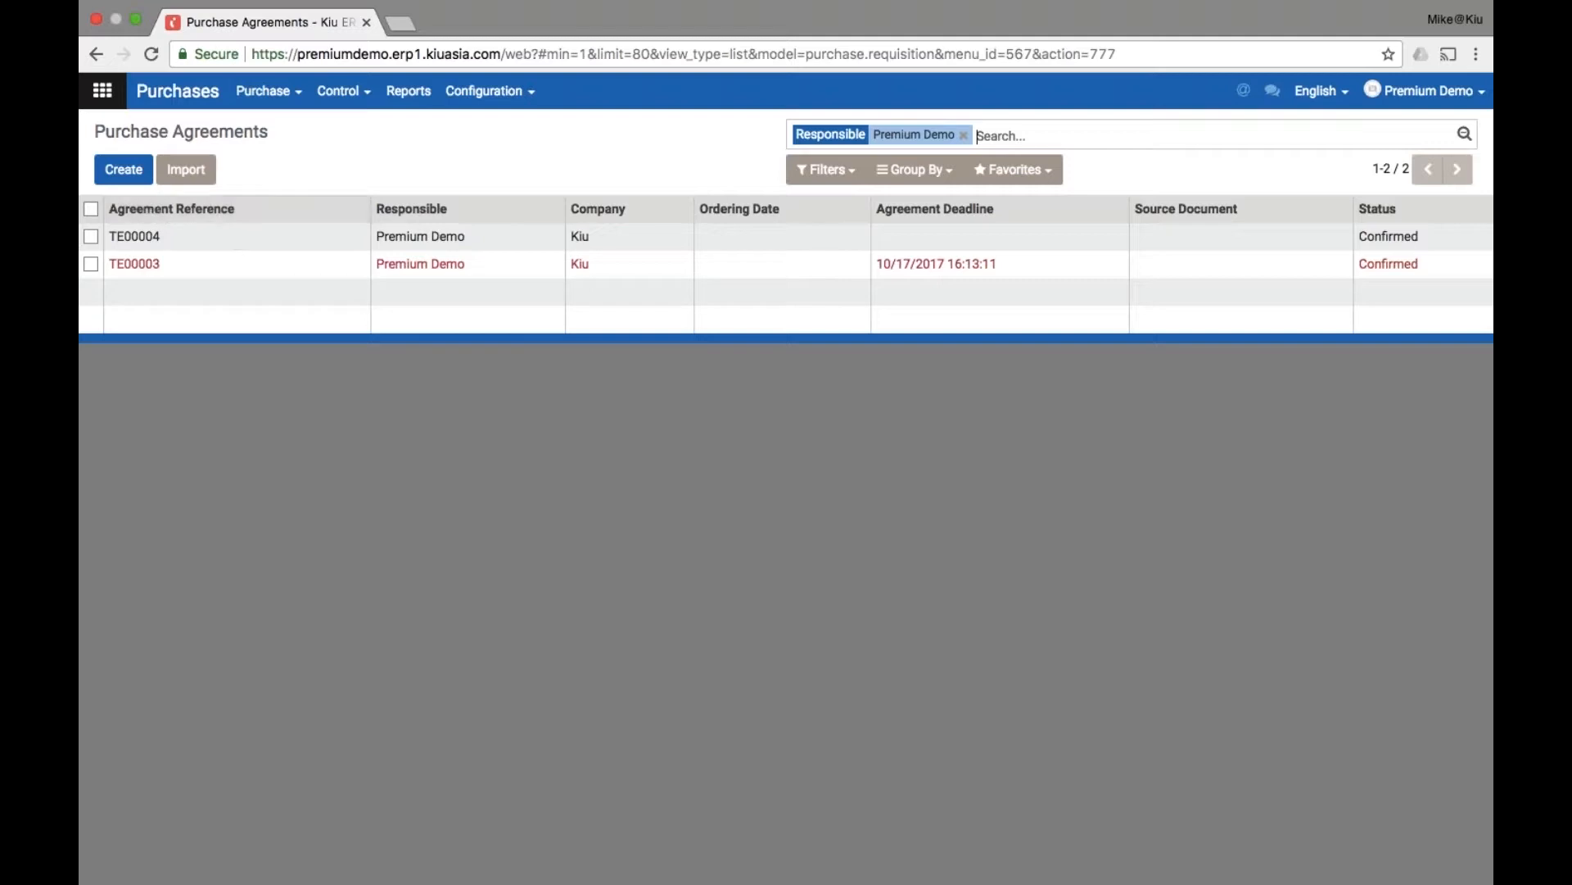
pyautogui.click(133, 175)
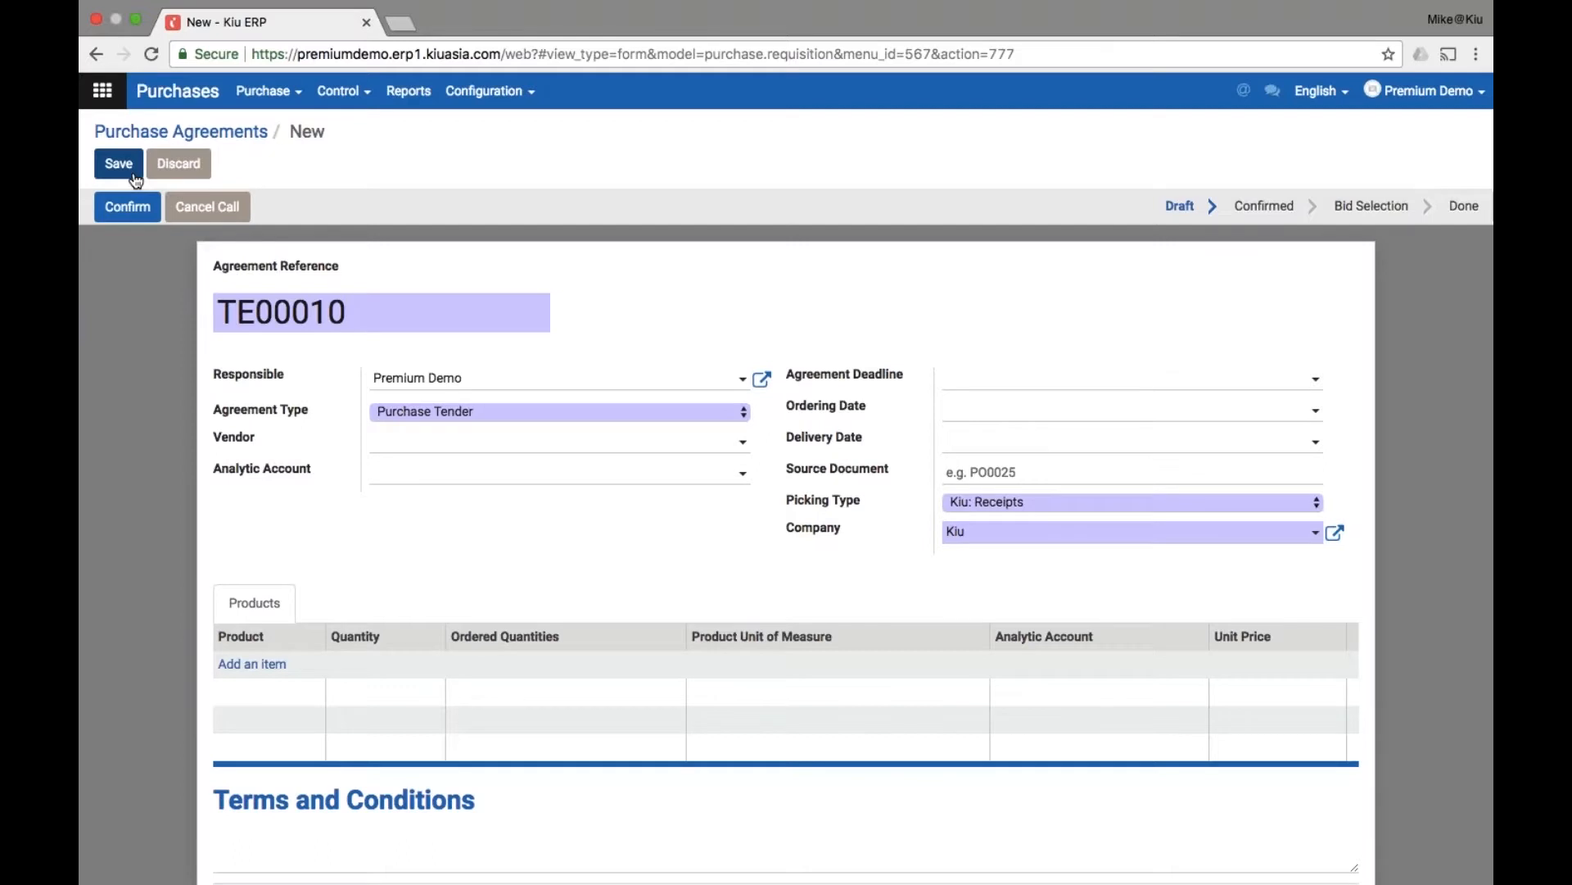
pyautogui.click(490, 416)
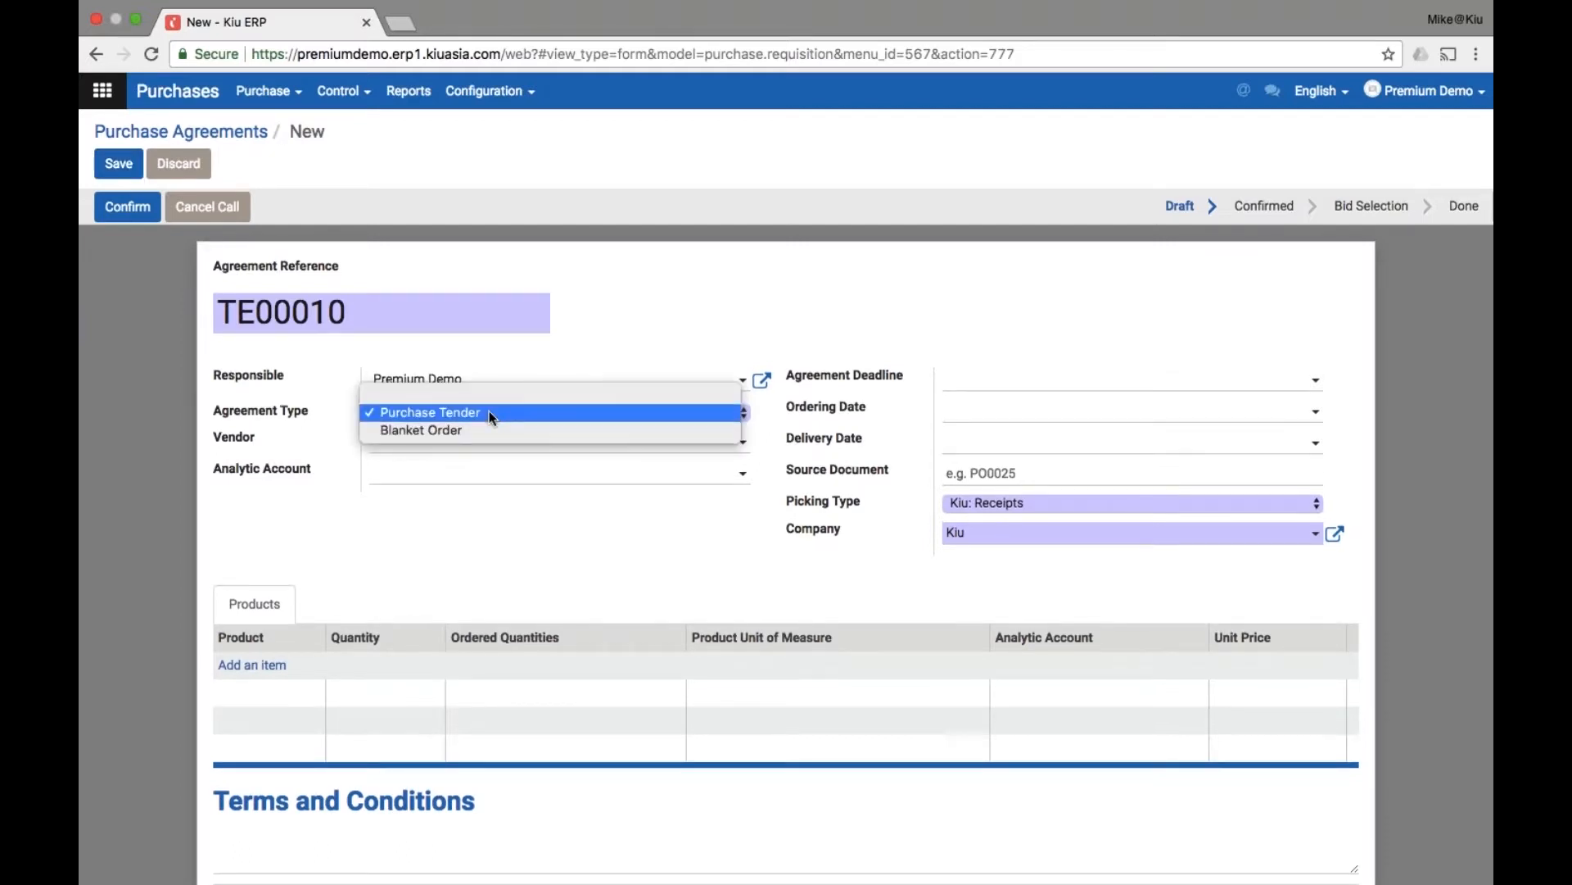
pyautogui.click(489, 412)
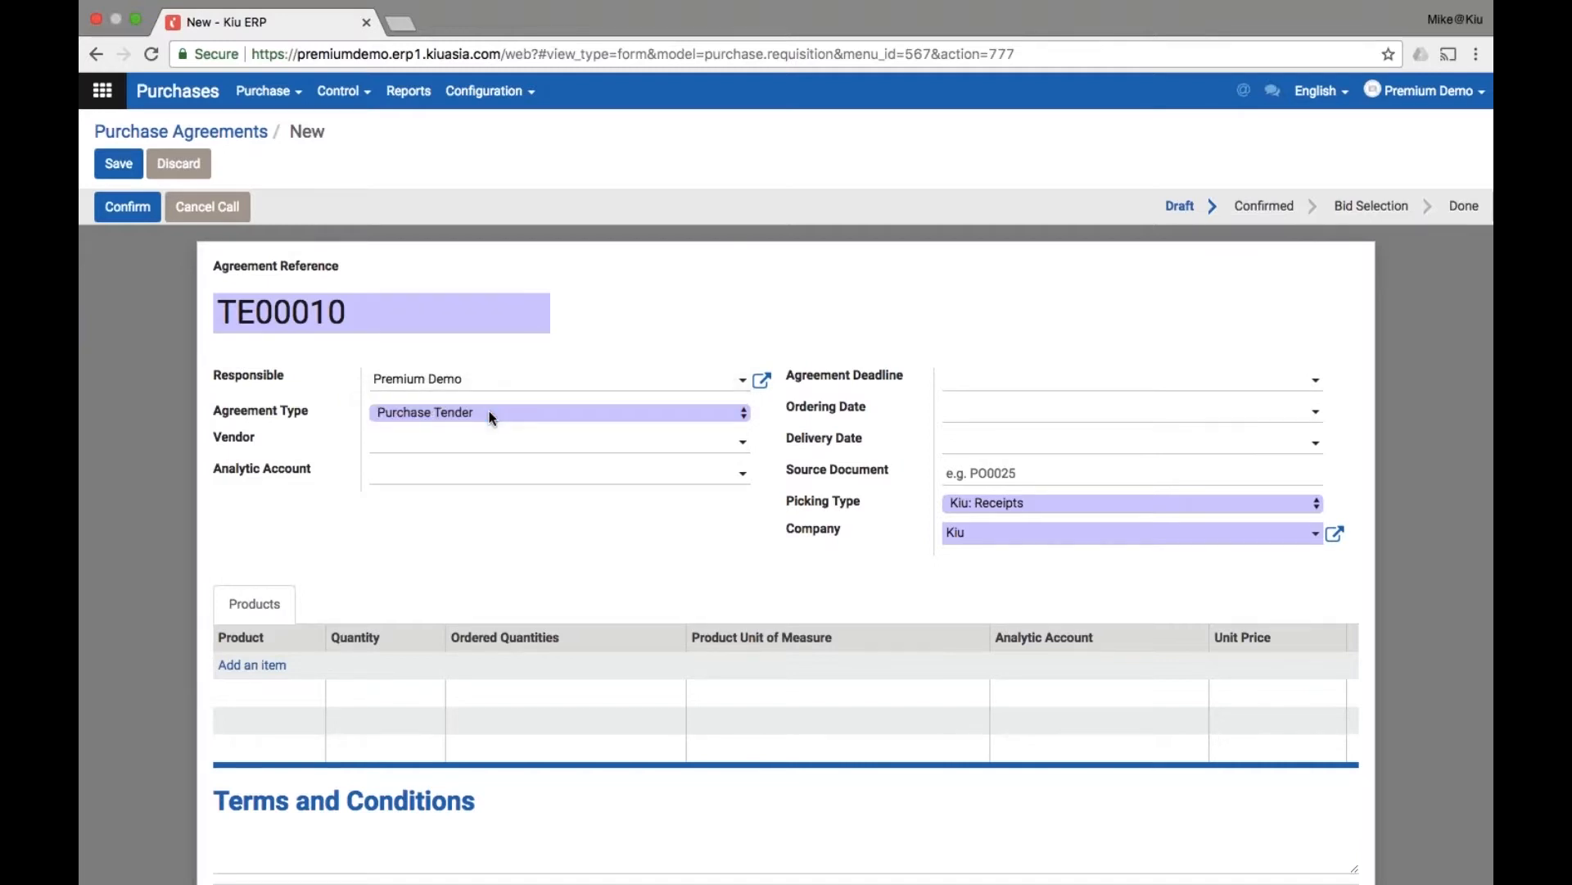
# Add a Jasmine Rice product line to the purchase tender with a quantity of 20.
pyautogui.click(275, 664)
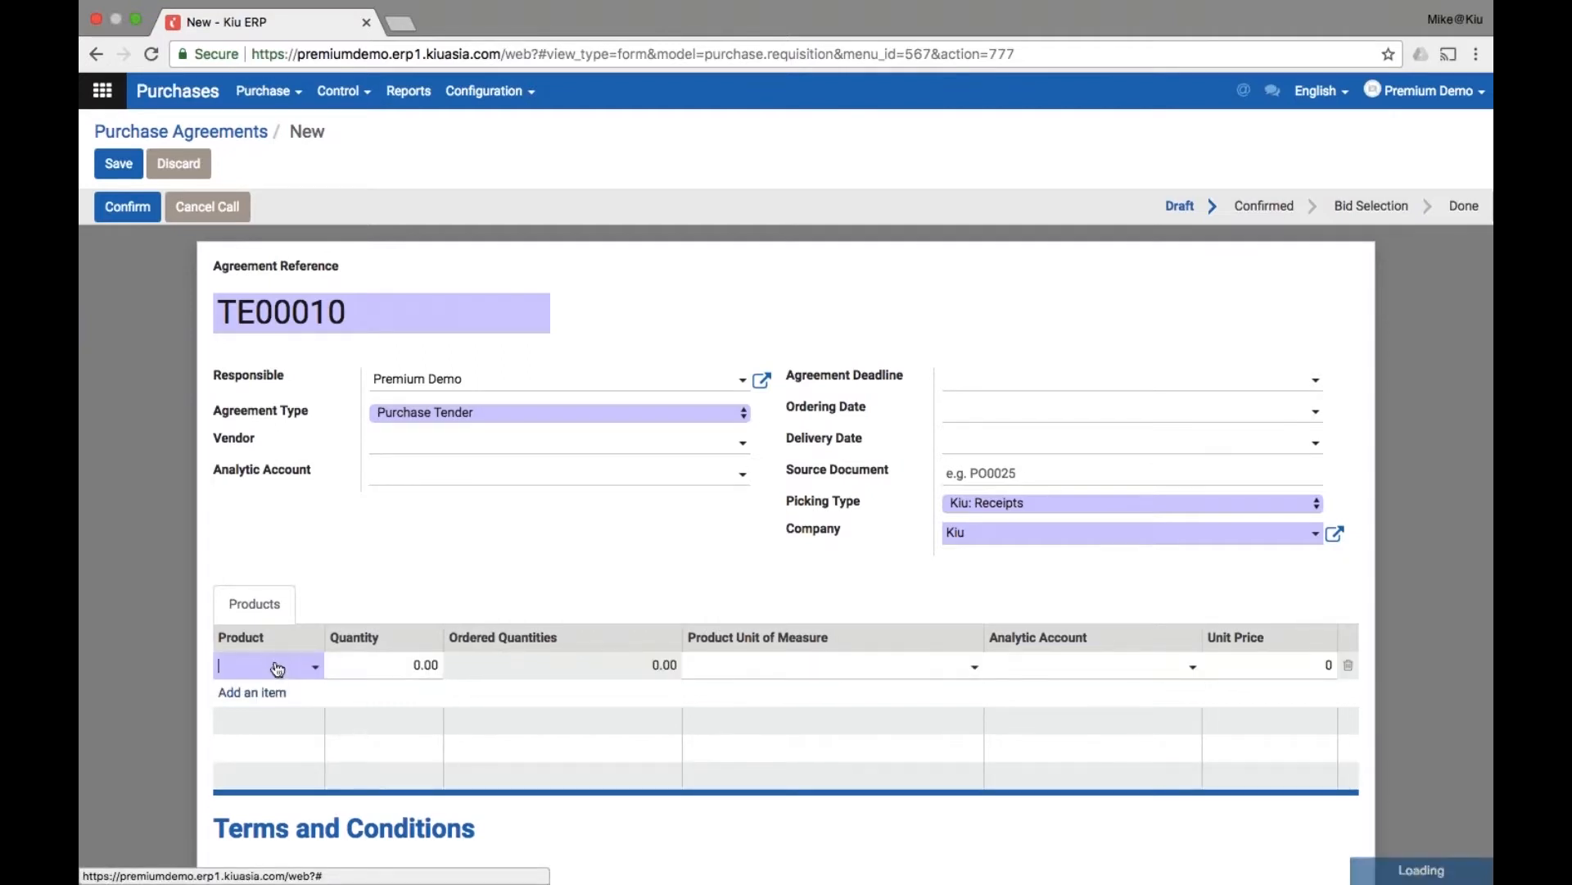
pyautogui.write('jasmin')
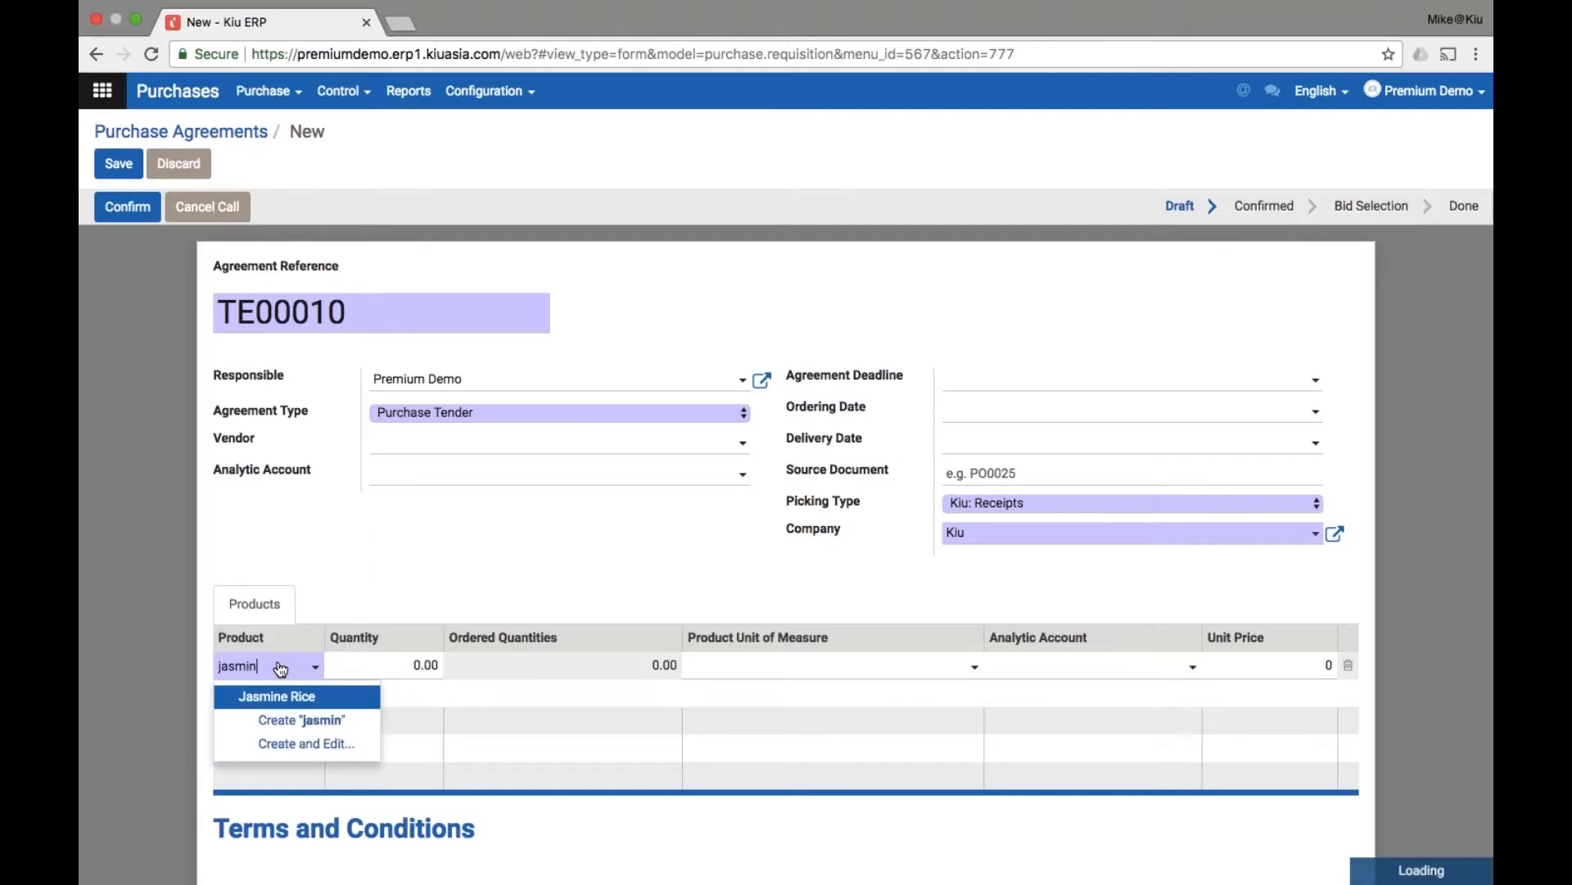
pyautogui.click(272, 698)
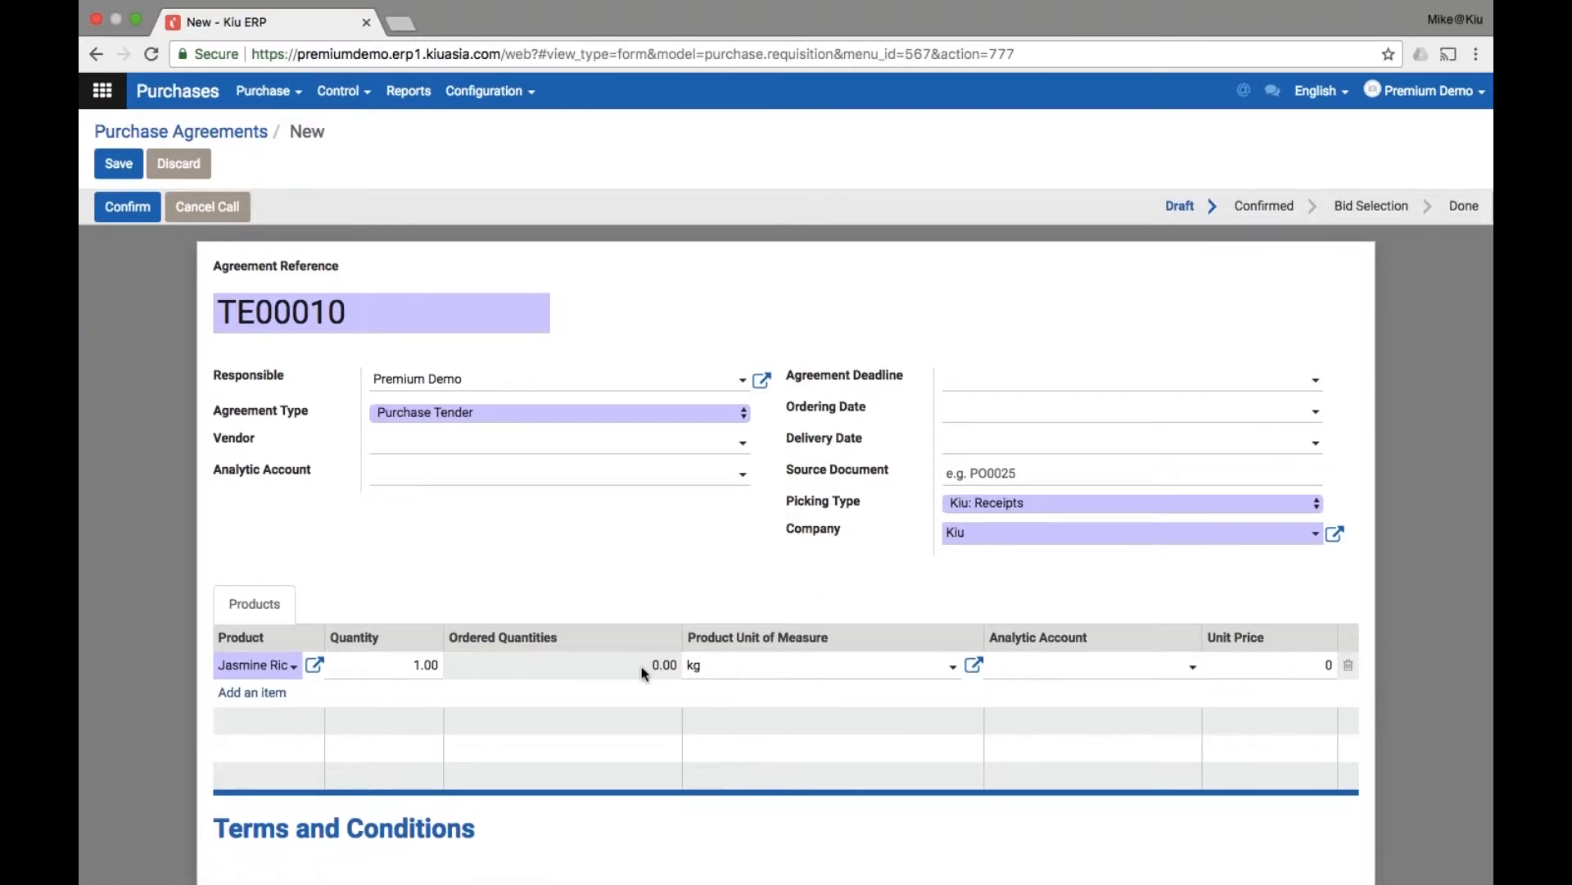
pyautogui.doubleClick(424, 665)
pyautogui.write('20')
pyautogui.click(141, 657)
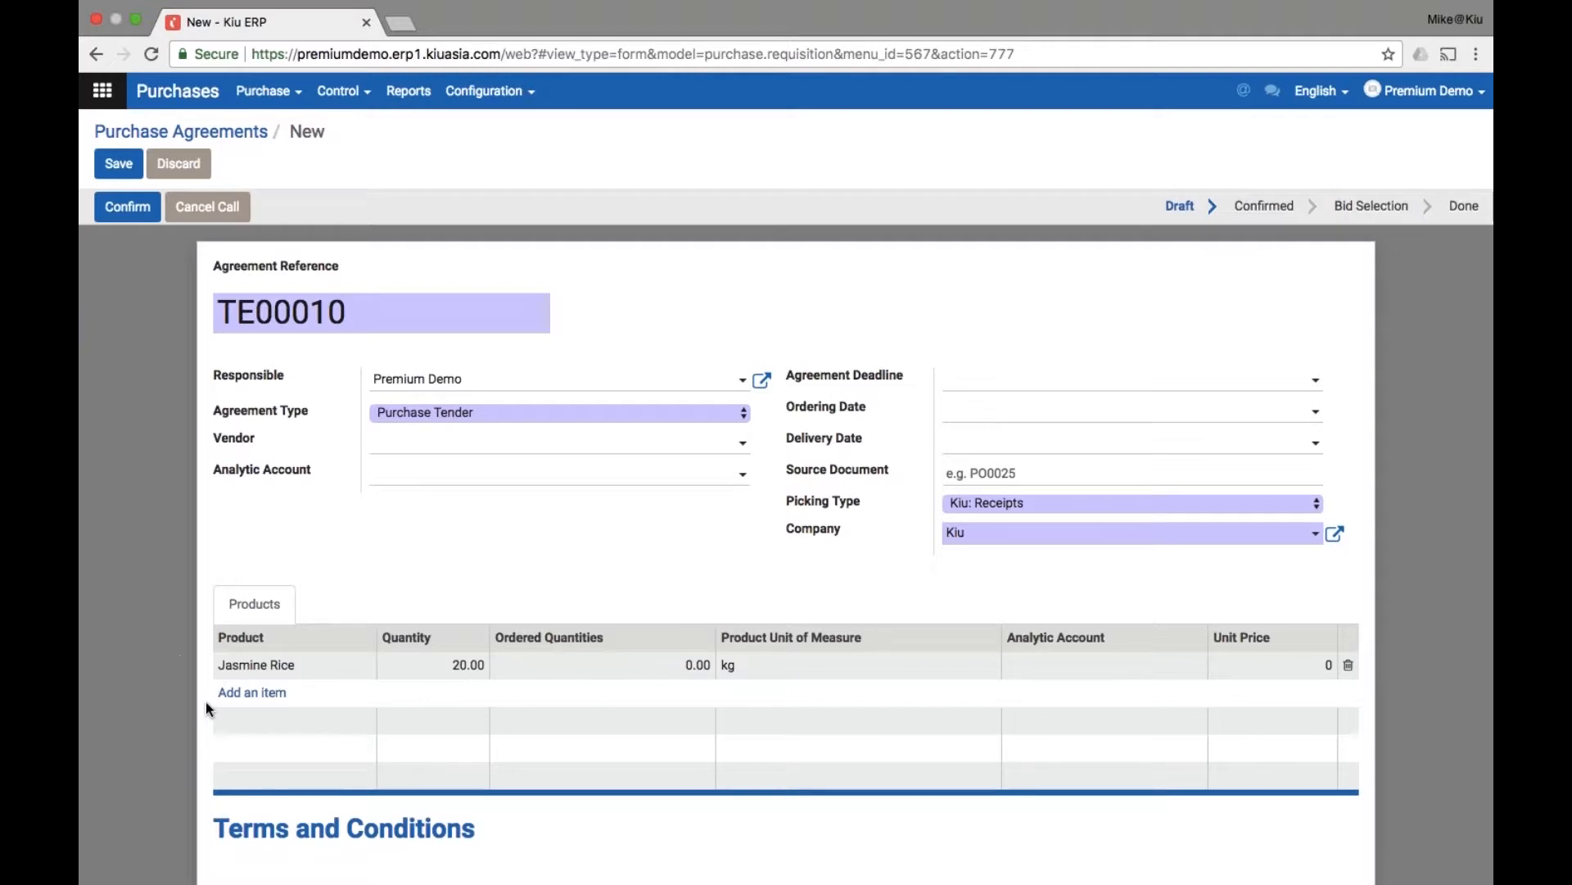
# Review the draft purchase tender form and confirm the agreement.
pyautogui.scroll(-1, 206, 706)
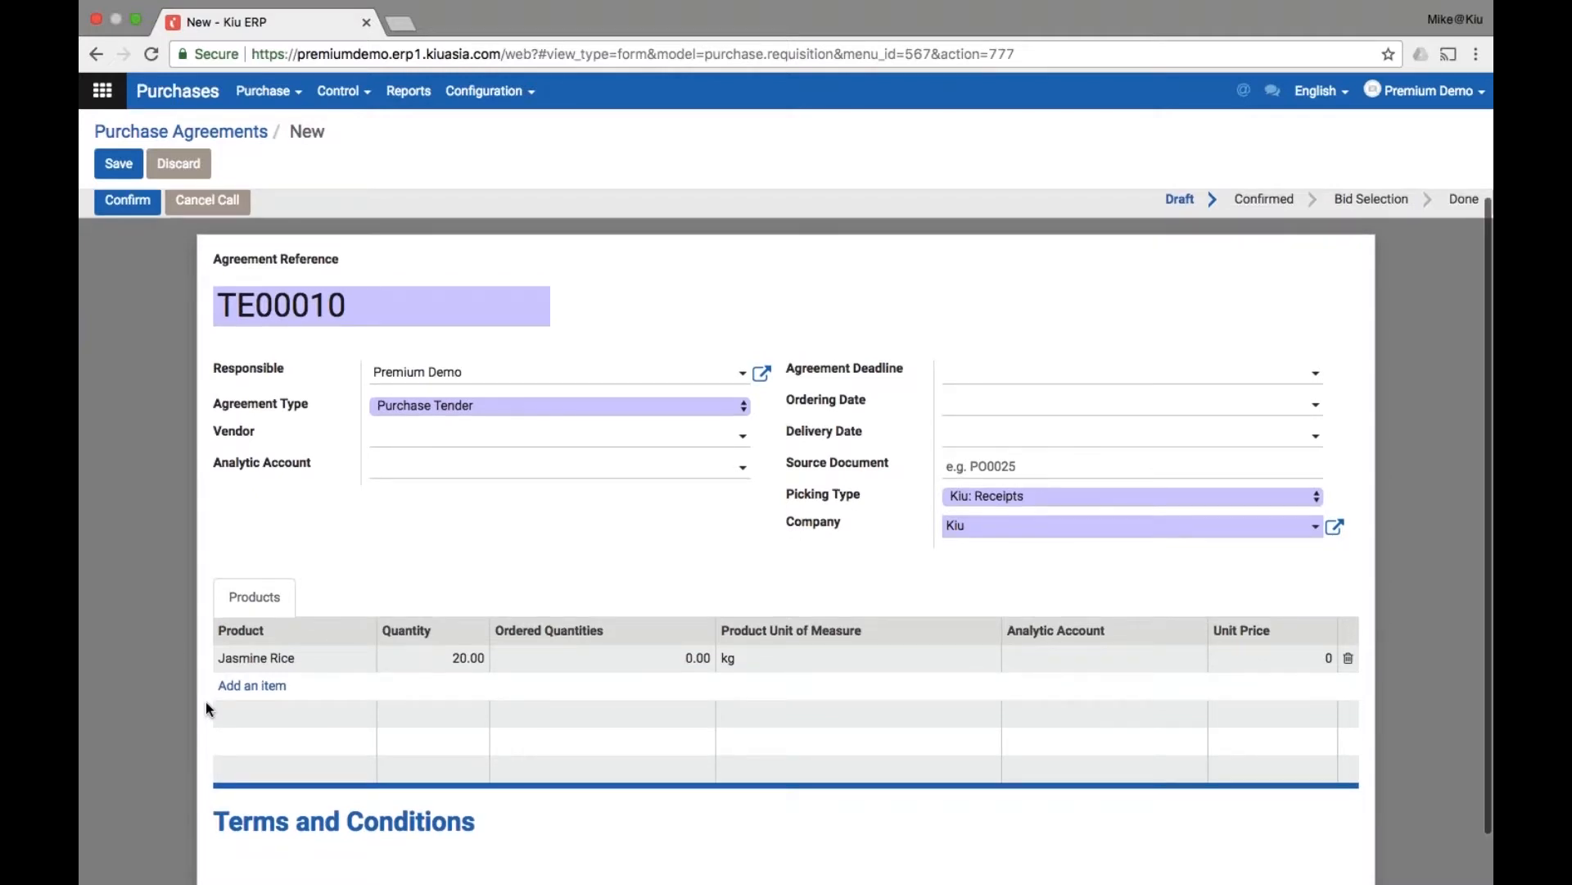
pyautogui.scroll(-2, 206, 708)
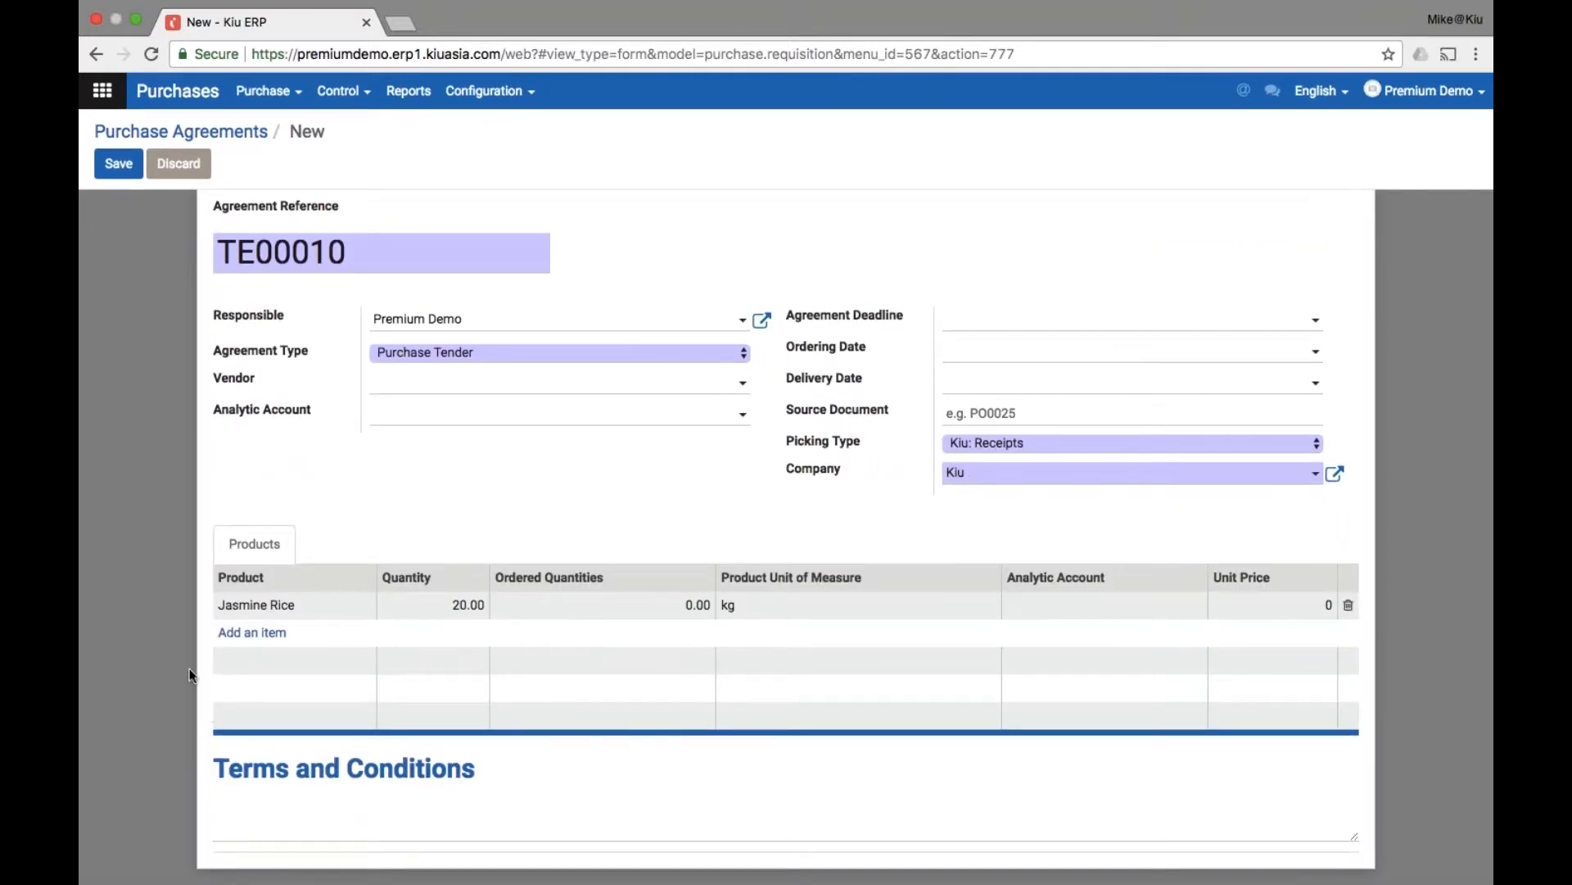
pyautogui.scroll(3, 190, 670)
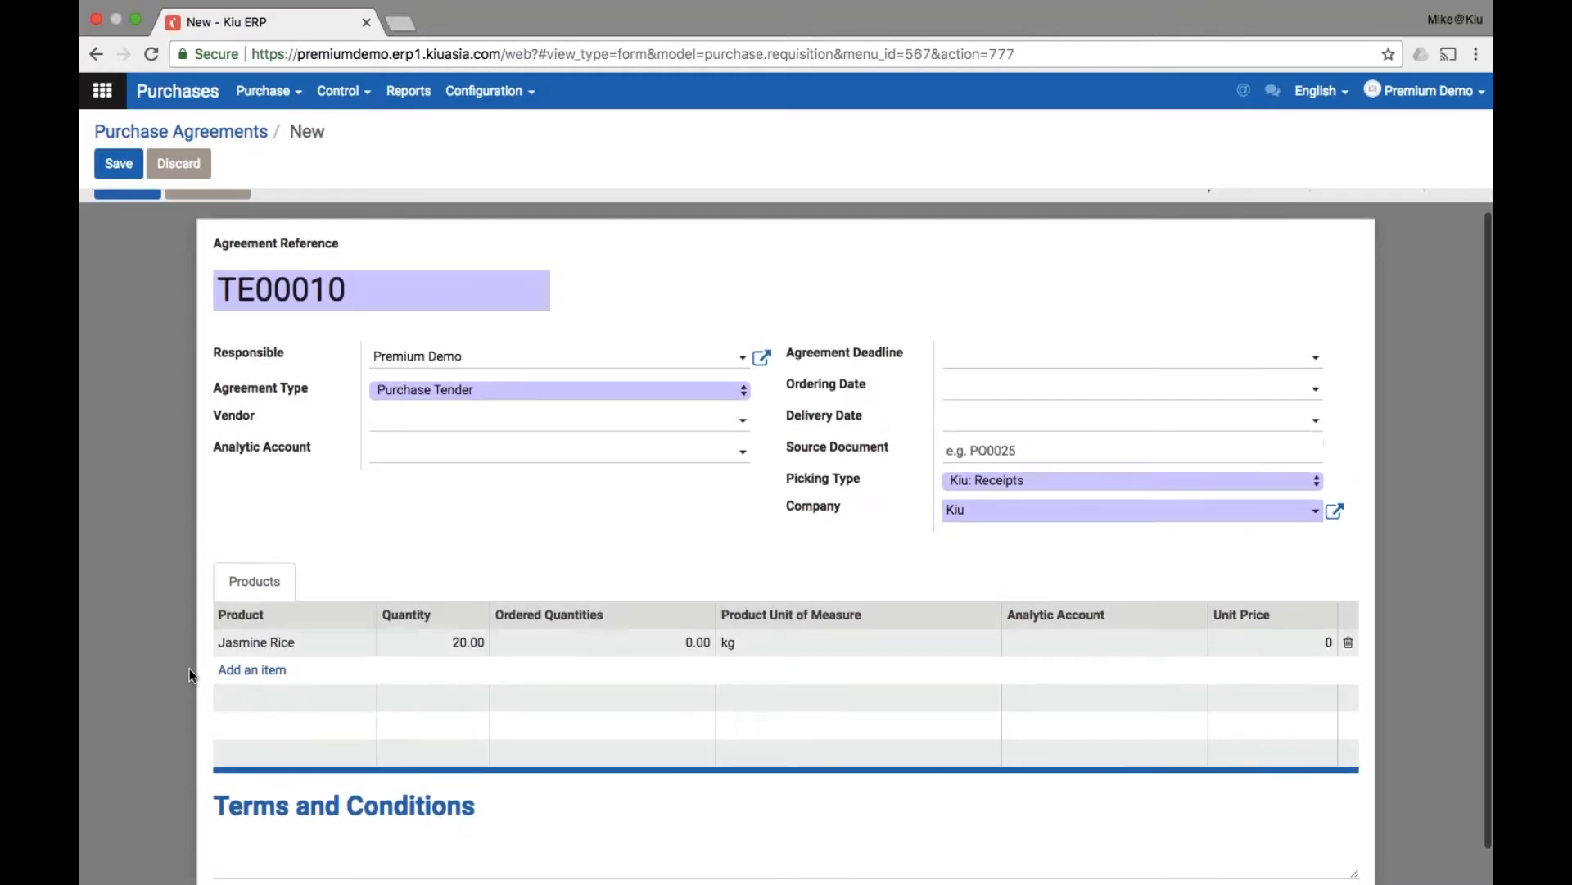
pyautogui.click(127, 210)
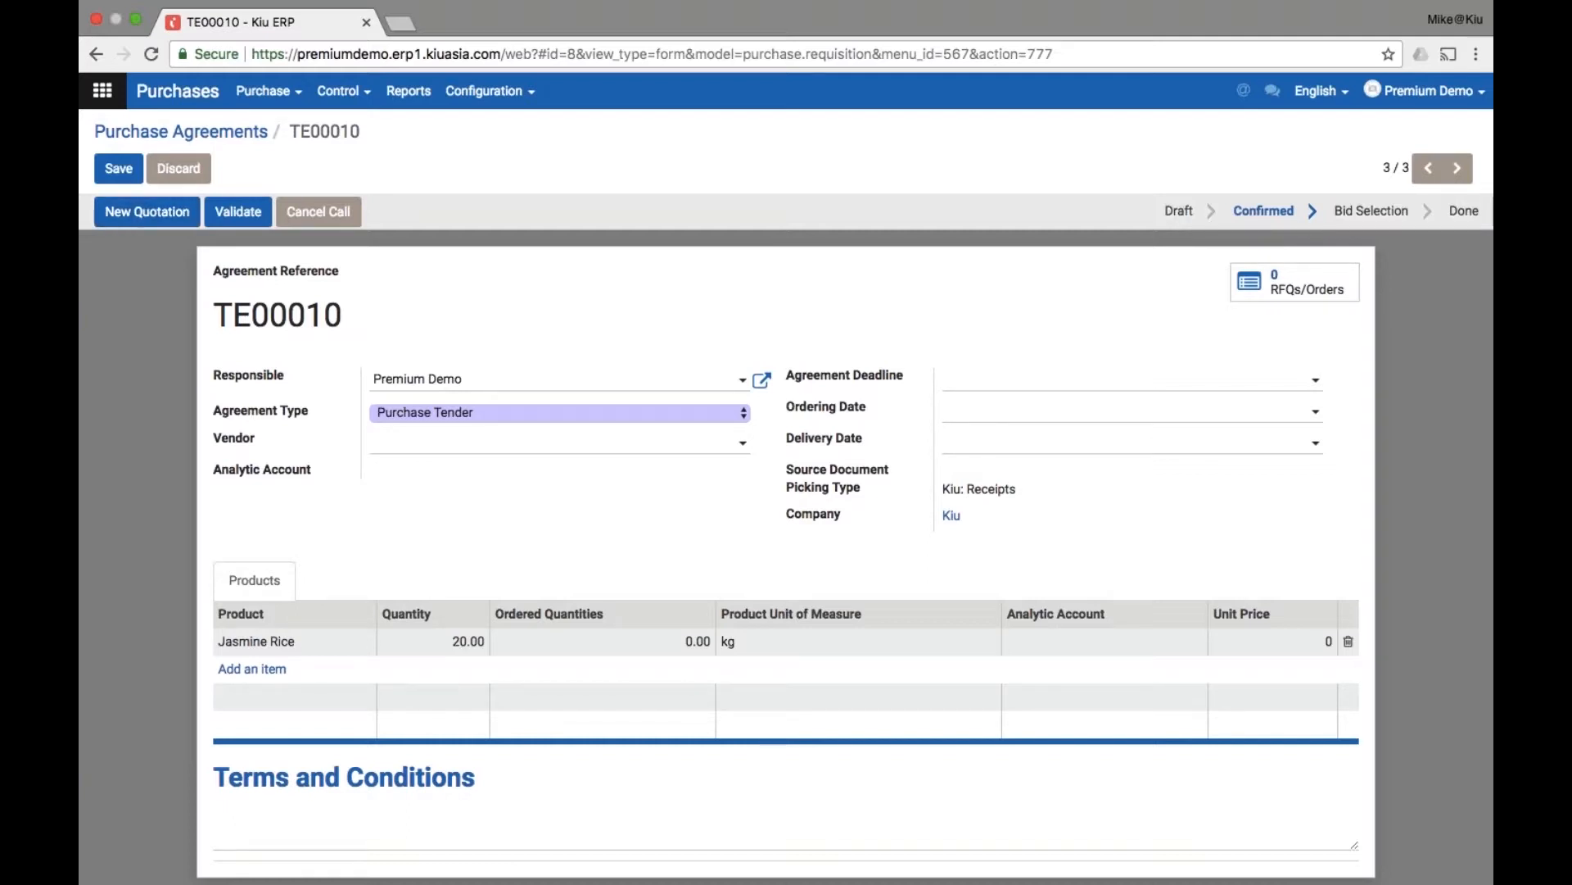
# Create a new quotation from the tender for vendor ABC inc and email it using the RFQ - Send by Email template.
pyautogui.click(146, 212)
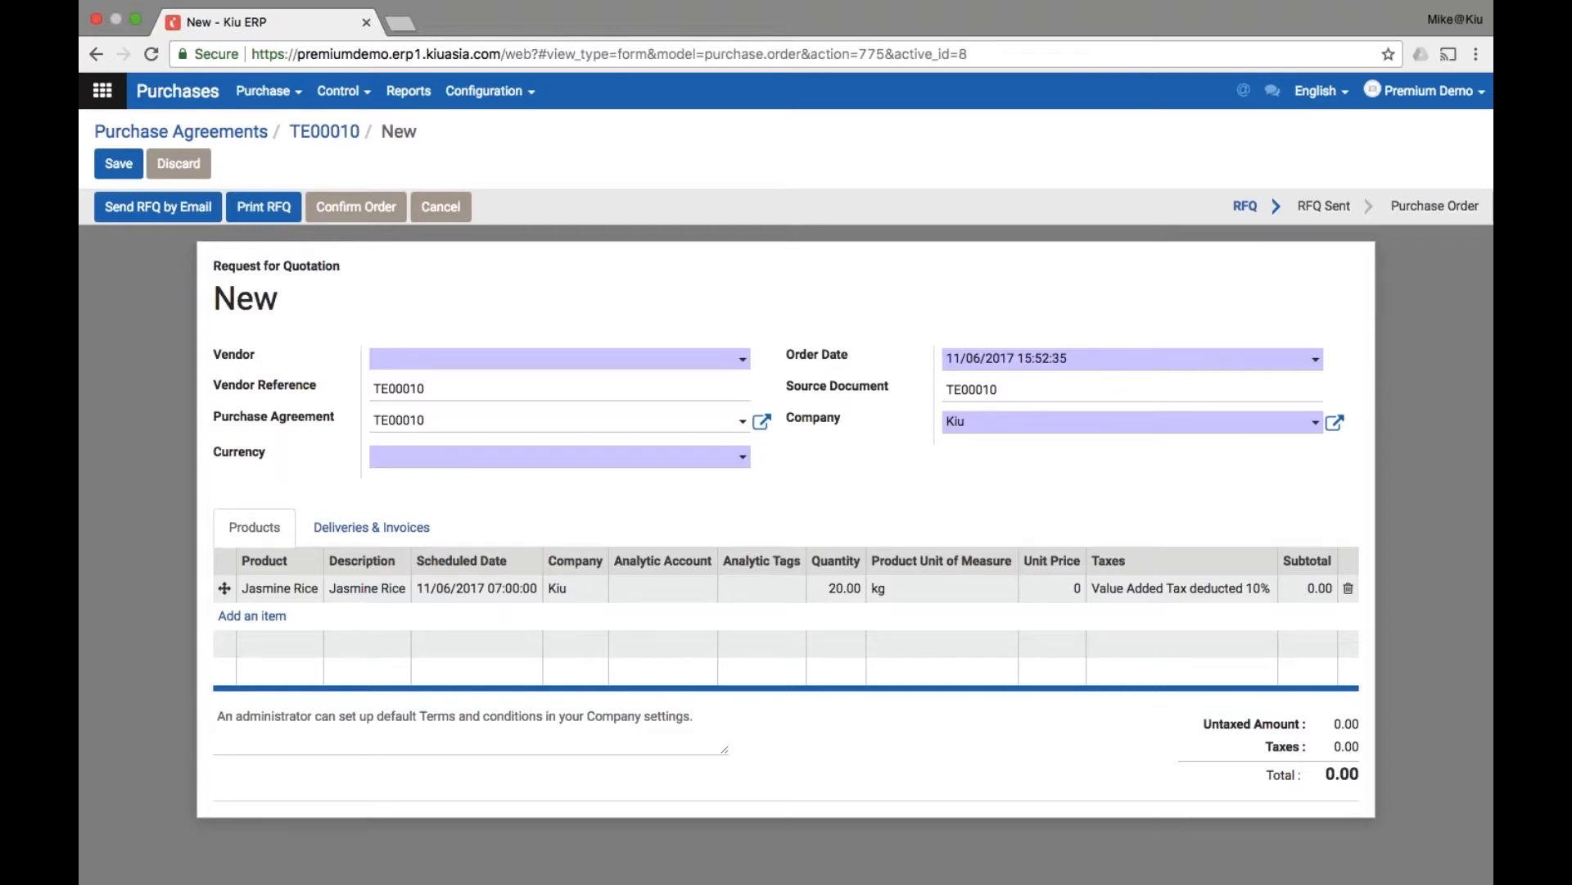
pyautogui.click(708, 368)
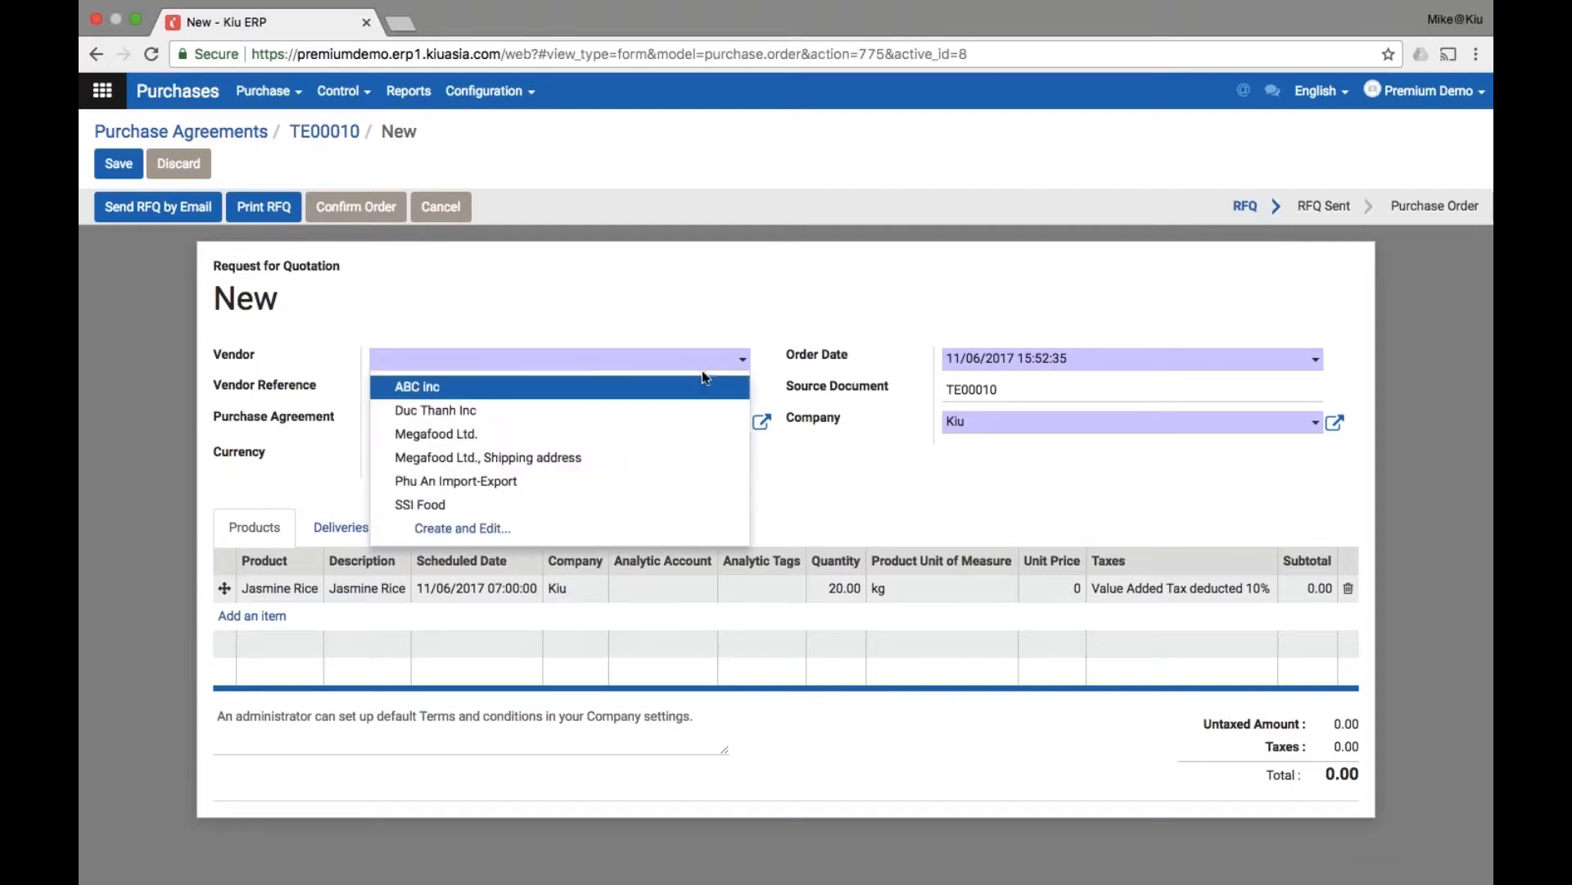
pyautogui.click(682, 387)
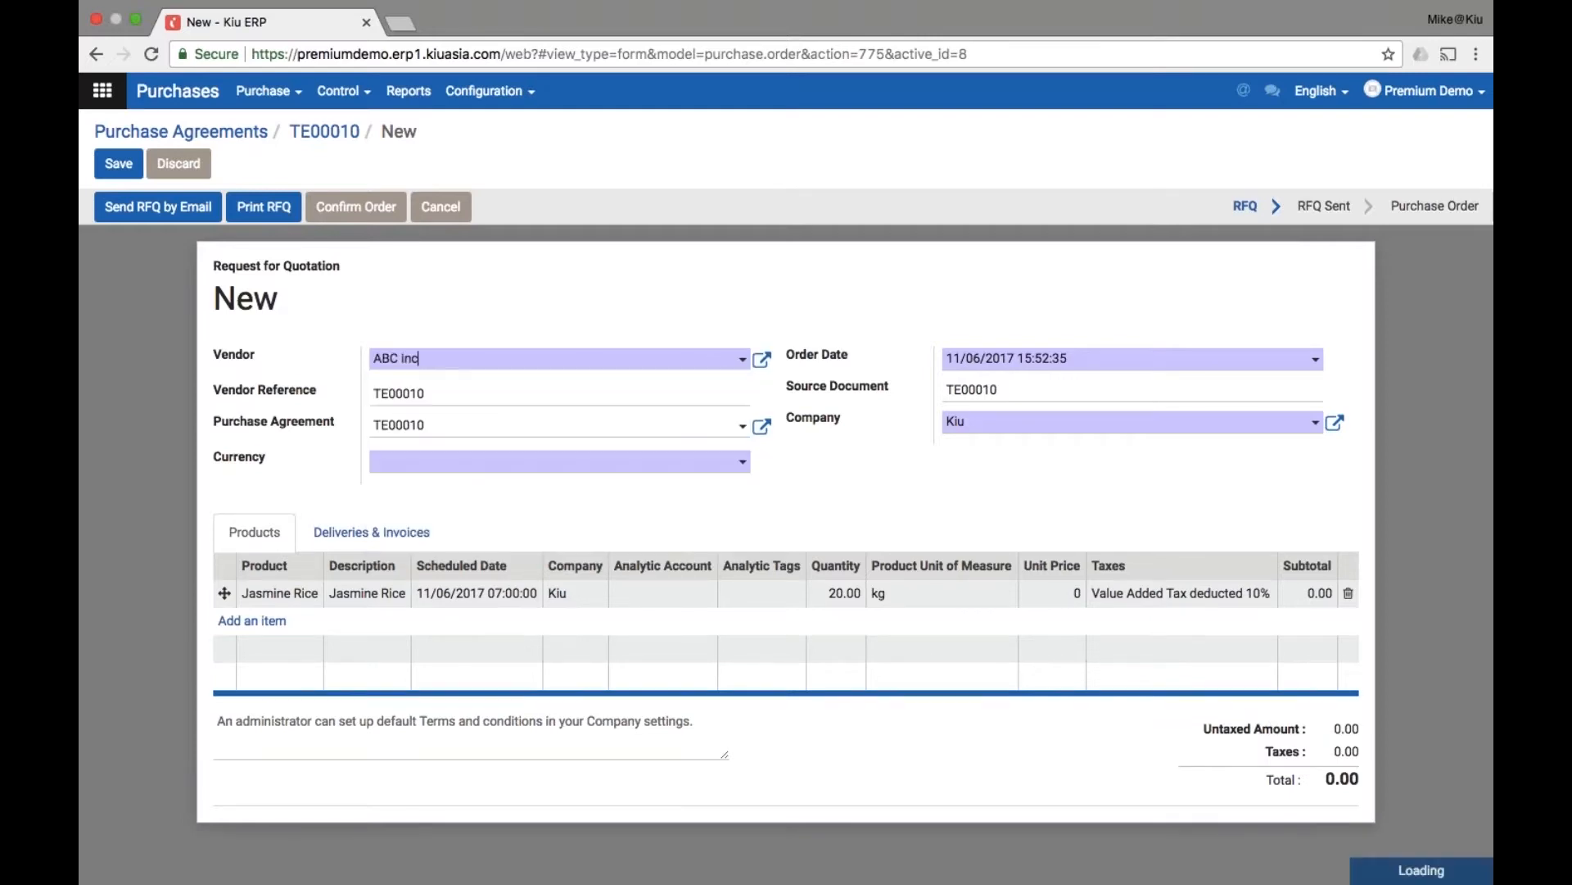
pyautogui.click(158, 207)
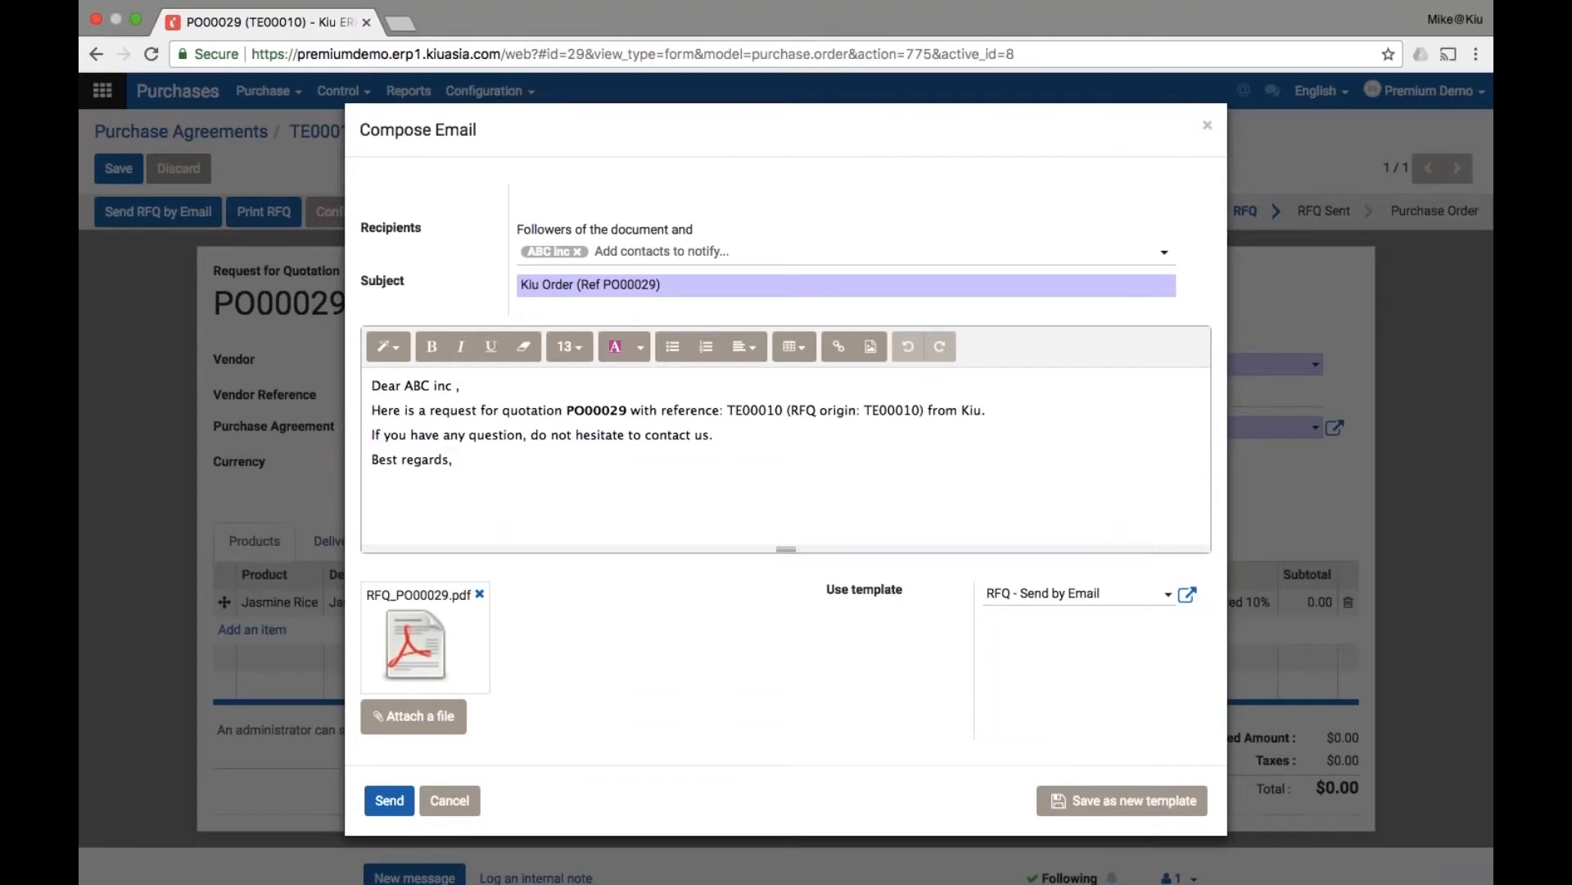
pyautogui.click(384, 798)
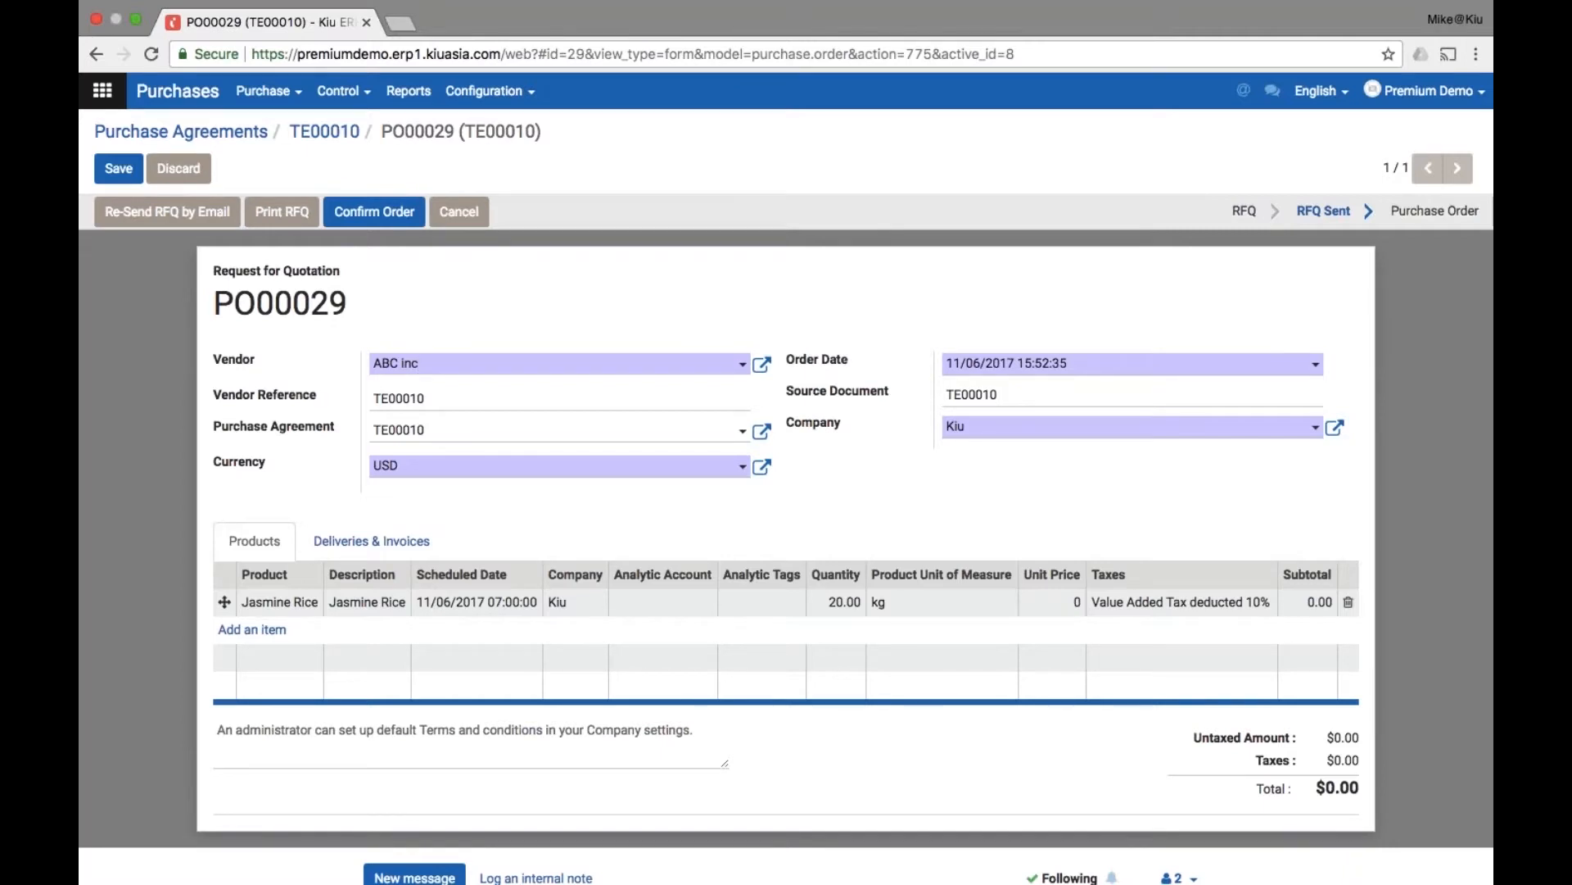
# Create another quotation from the same tender for vendor Megafood Ltd. and email it with its PDF attachment.
pyautogui.click(328, 131)
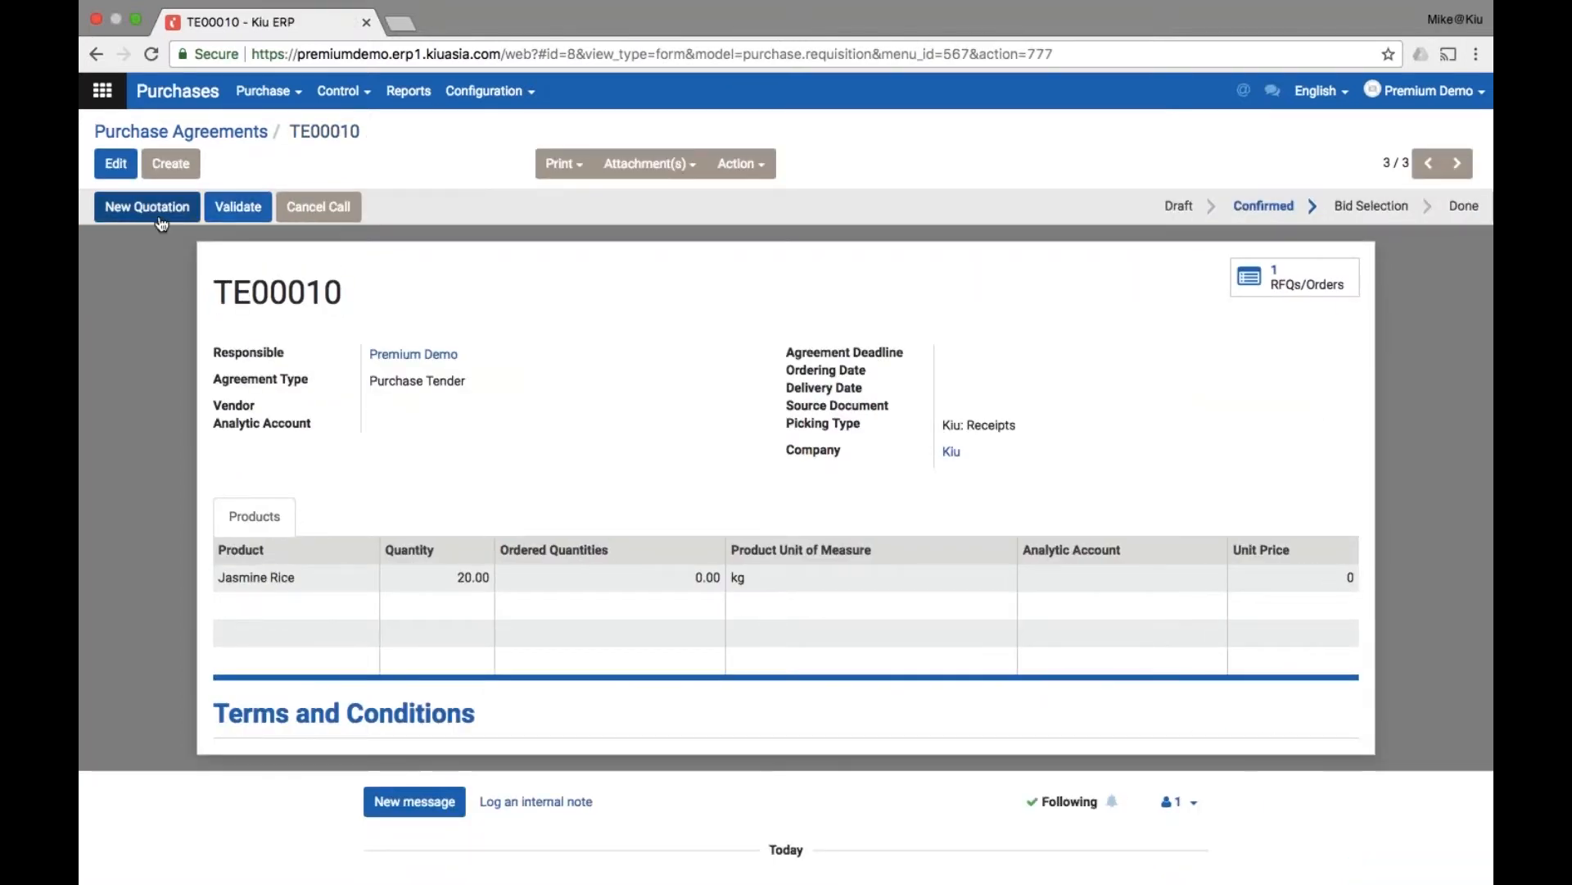
pyautogui.click(148, 207)
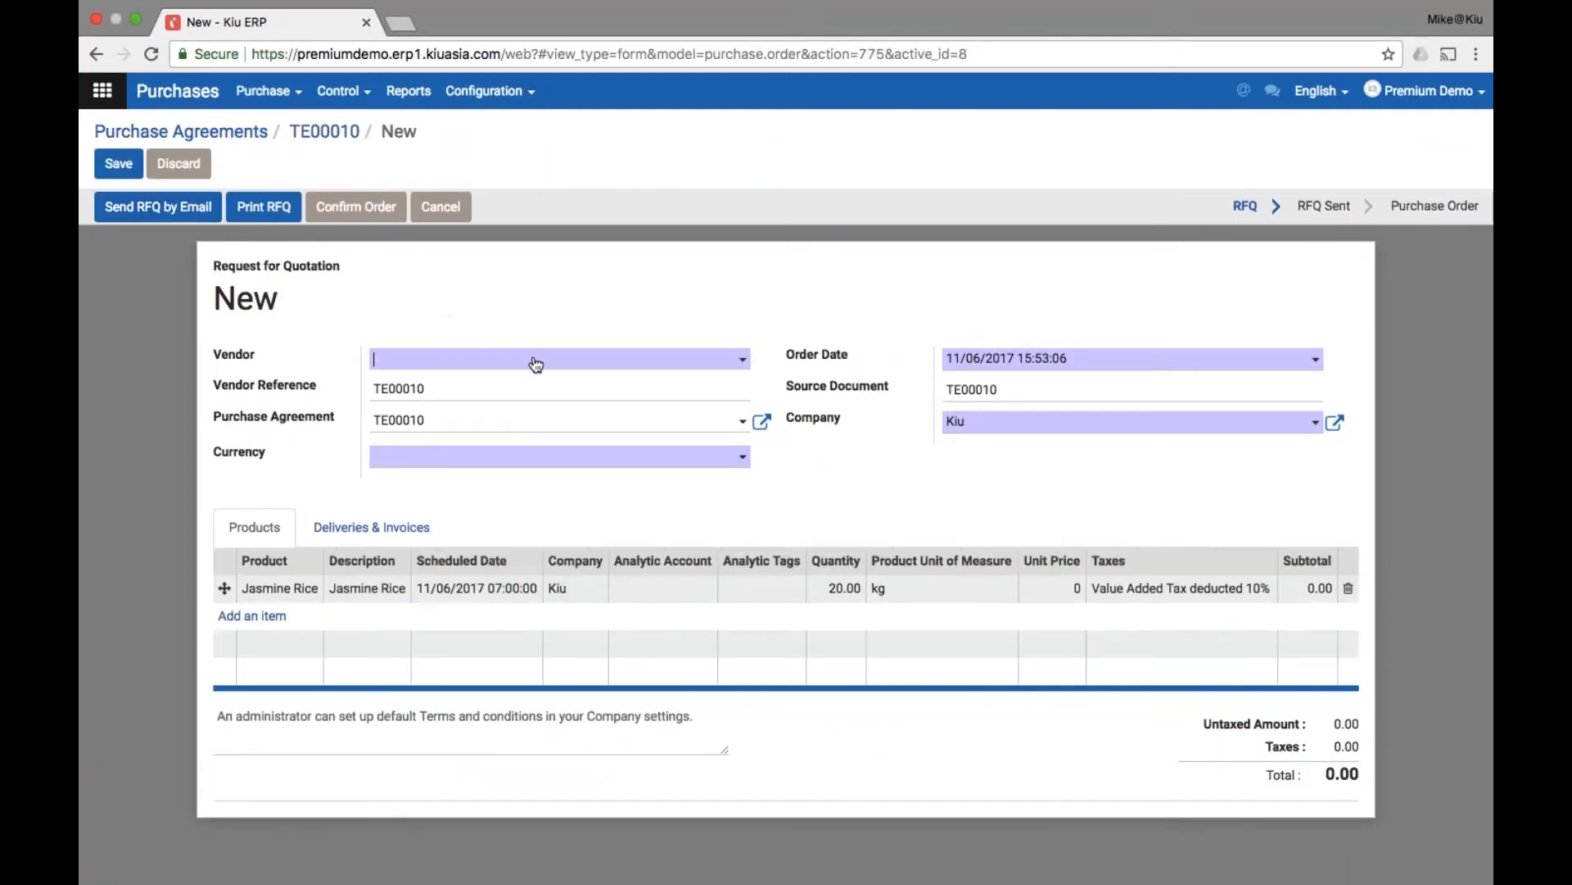
pyautogui.click(536, 364)
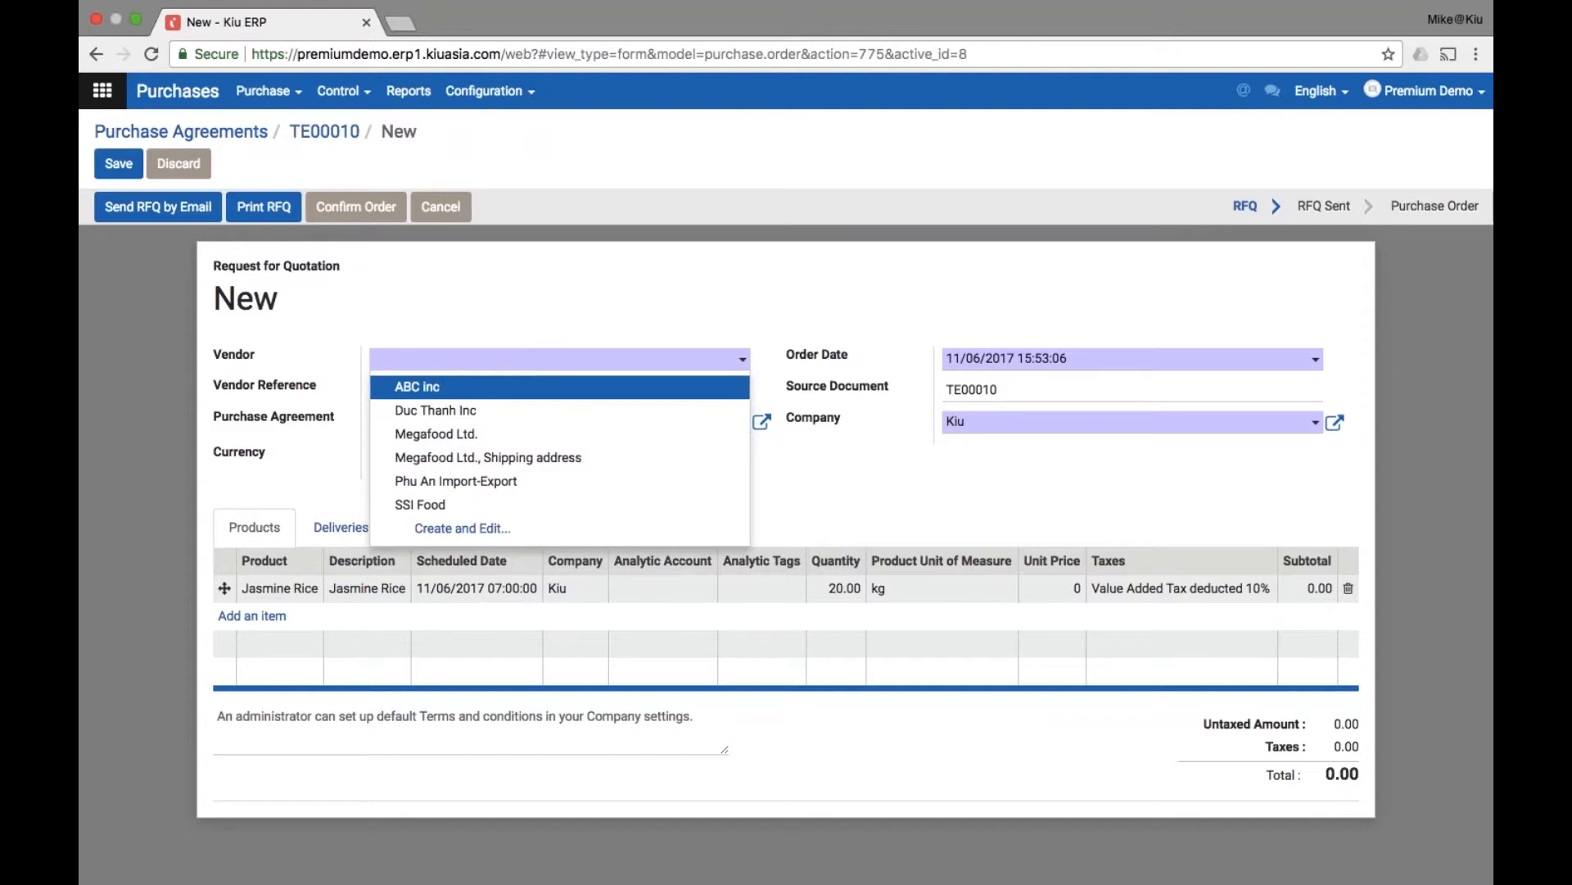
pyautogui.click(556, 444)
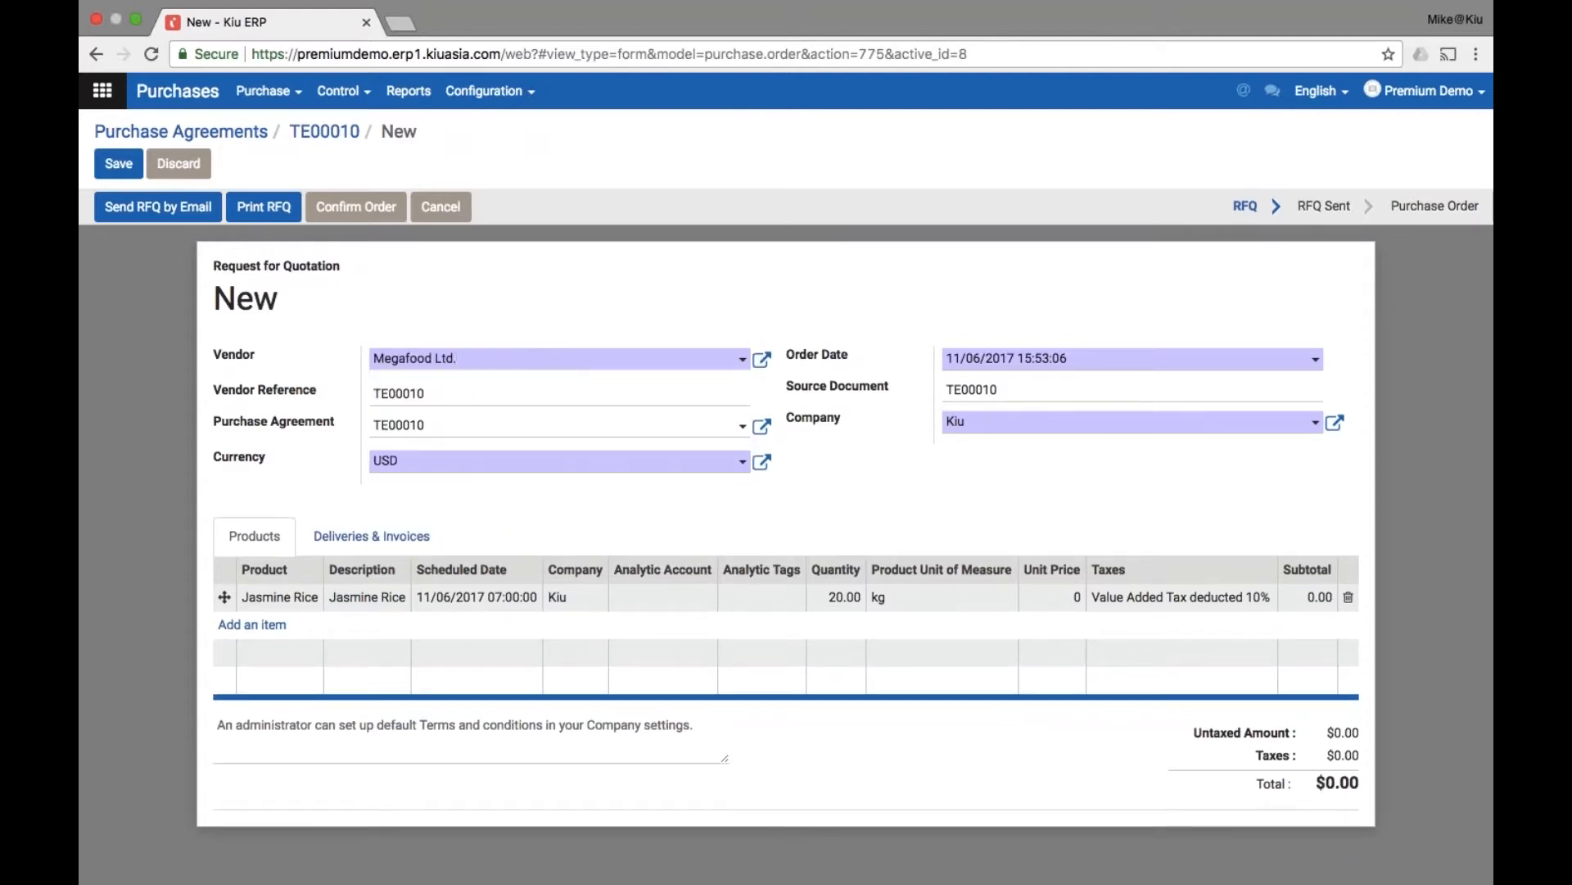
pyautogui.click(199, 213)
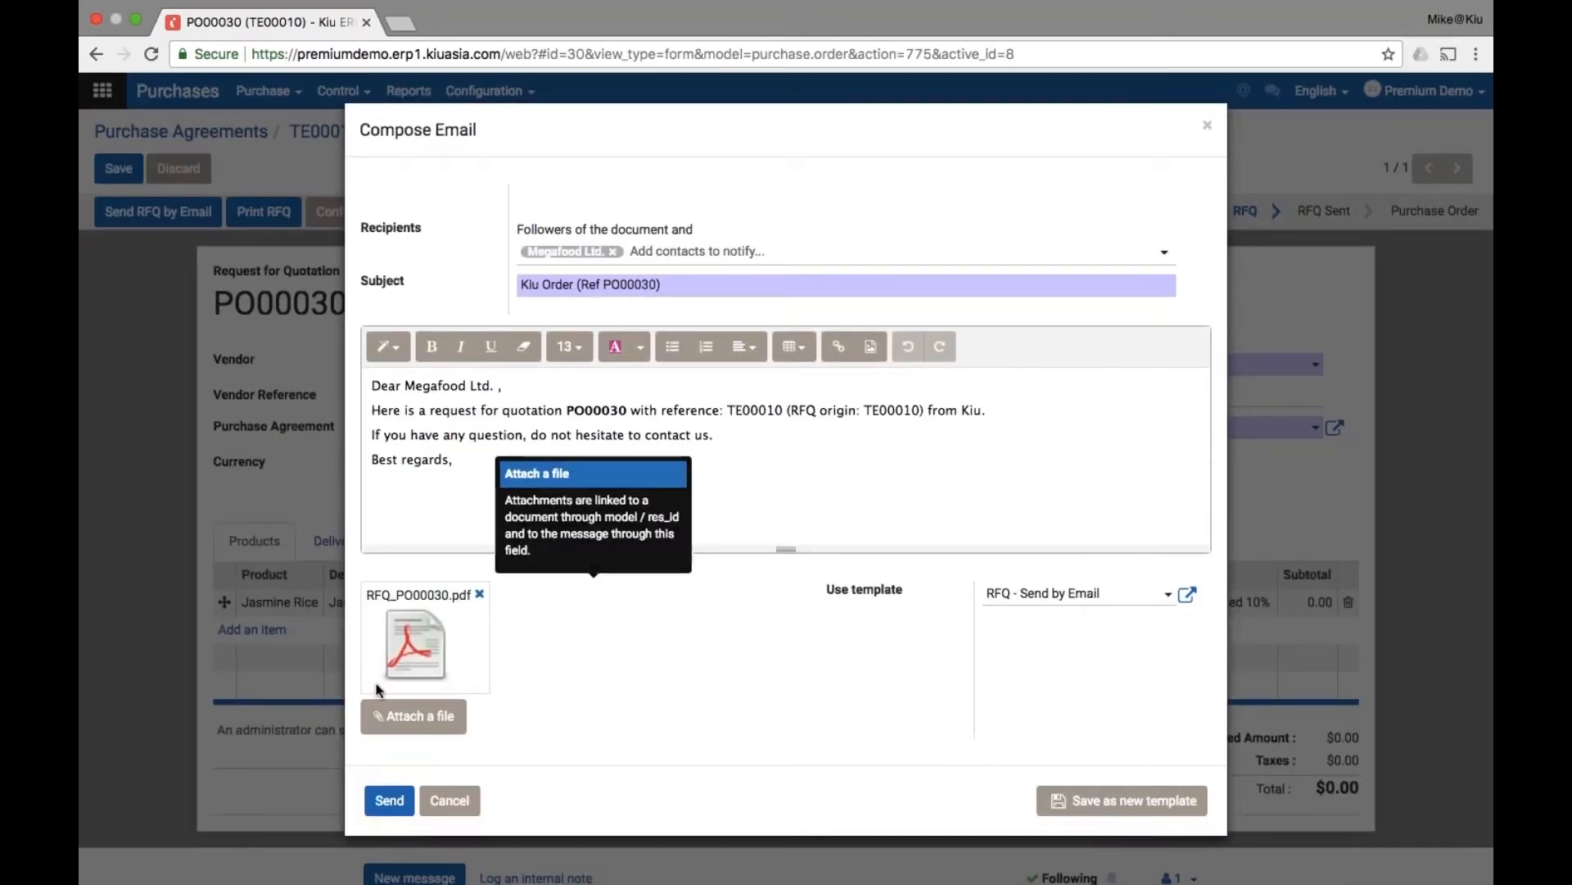
pyautogui.click(392, 809)
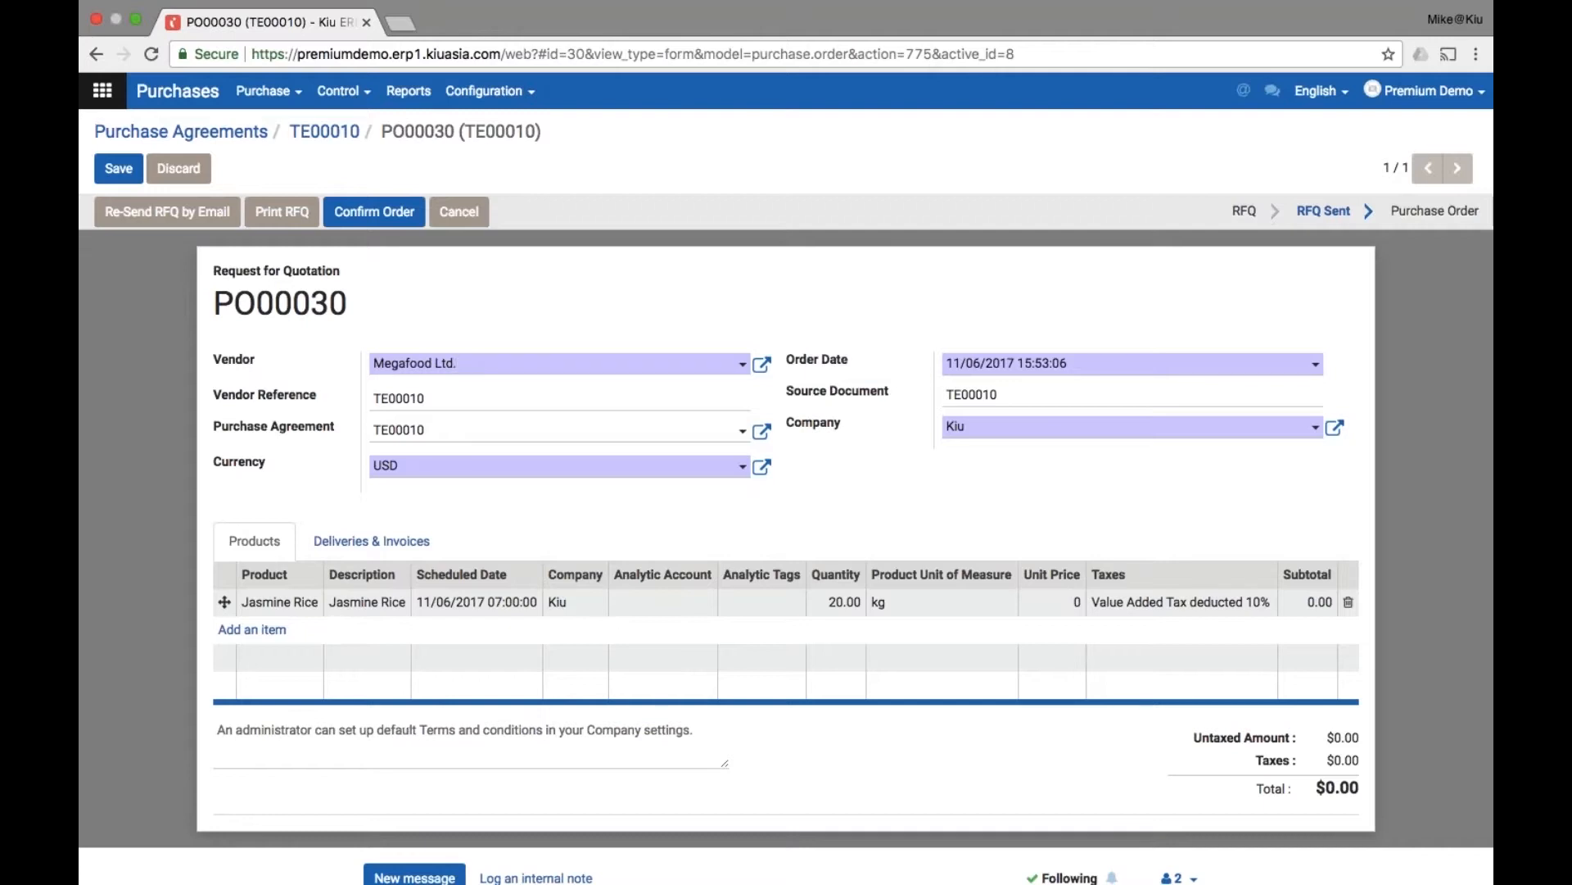
# Validate the Jasmine Rice purchase tender and open the list of its linked requests for quotation.
pyautogui.click(332, 133)
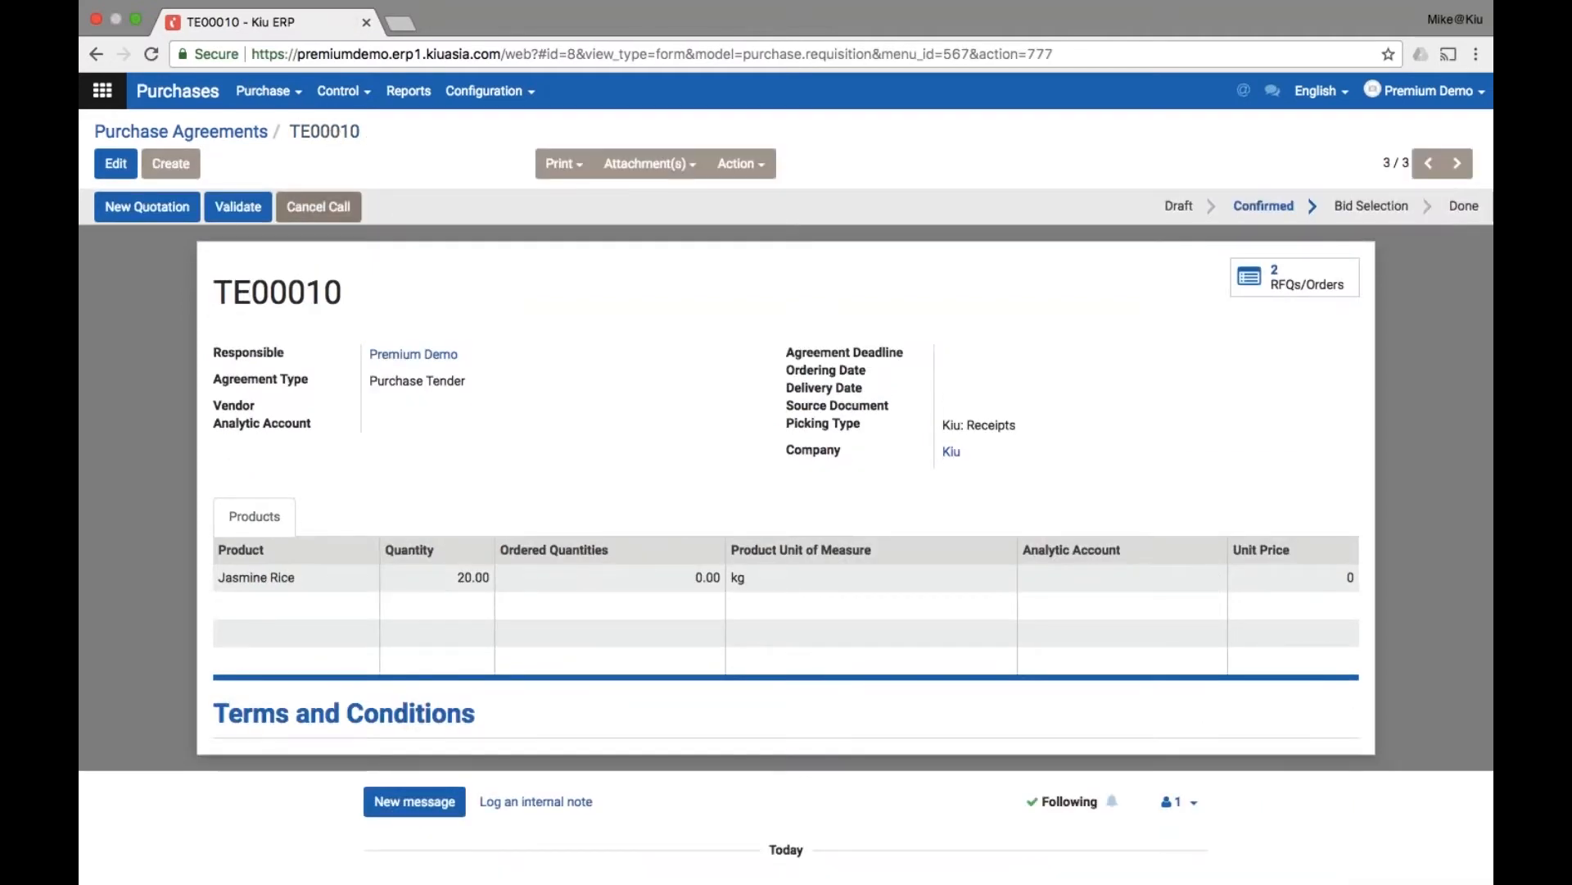
pyautogui.click(237, 206)
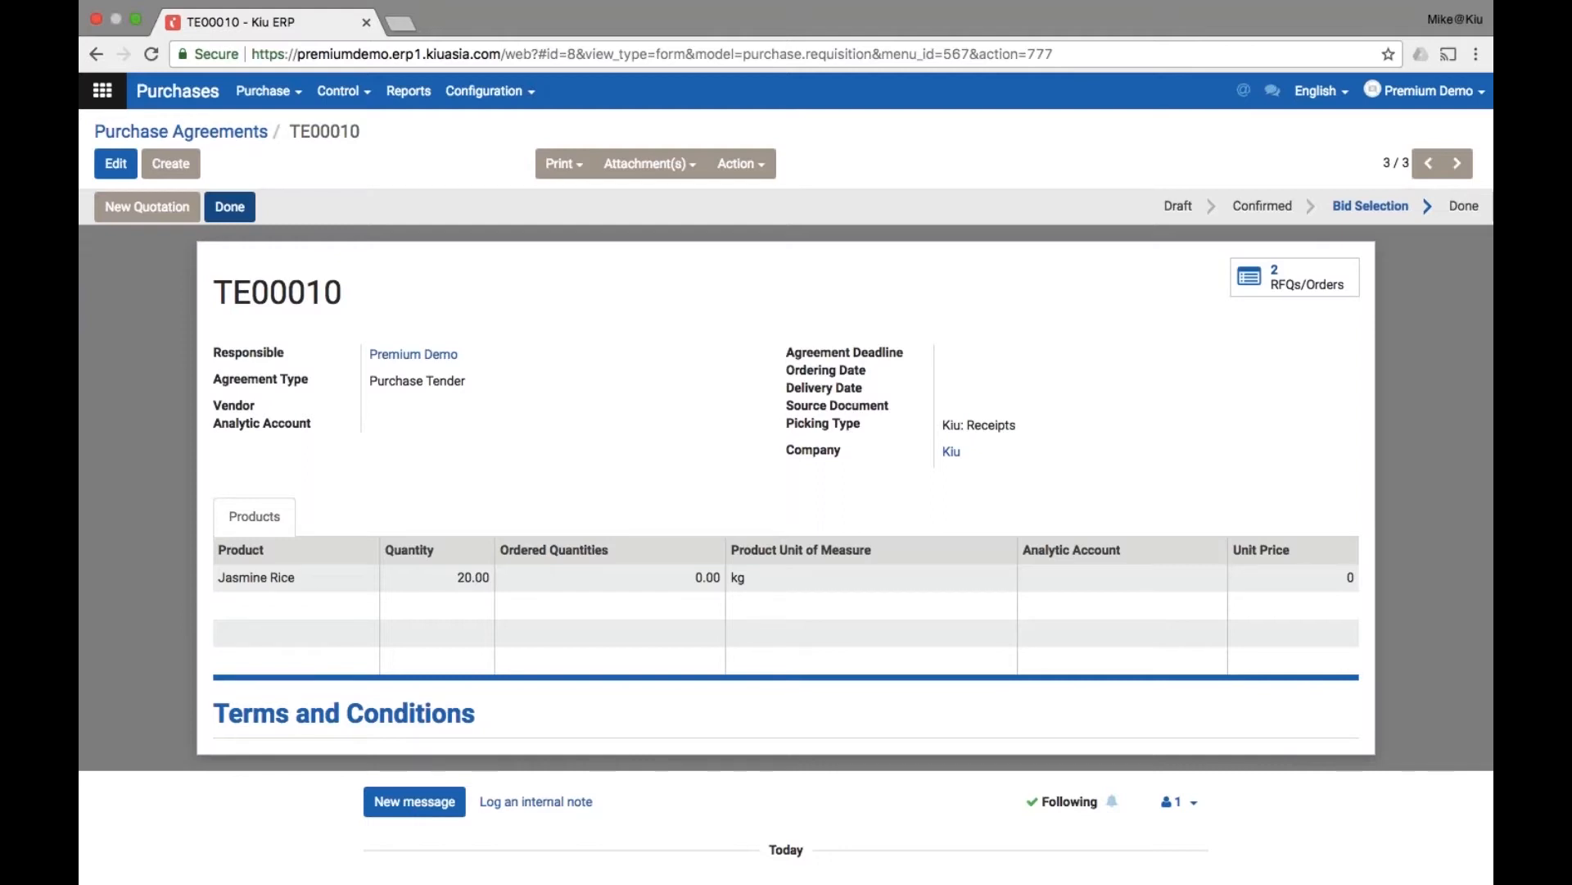
pyautogui.click(234, 138)
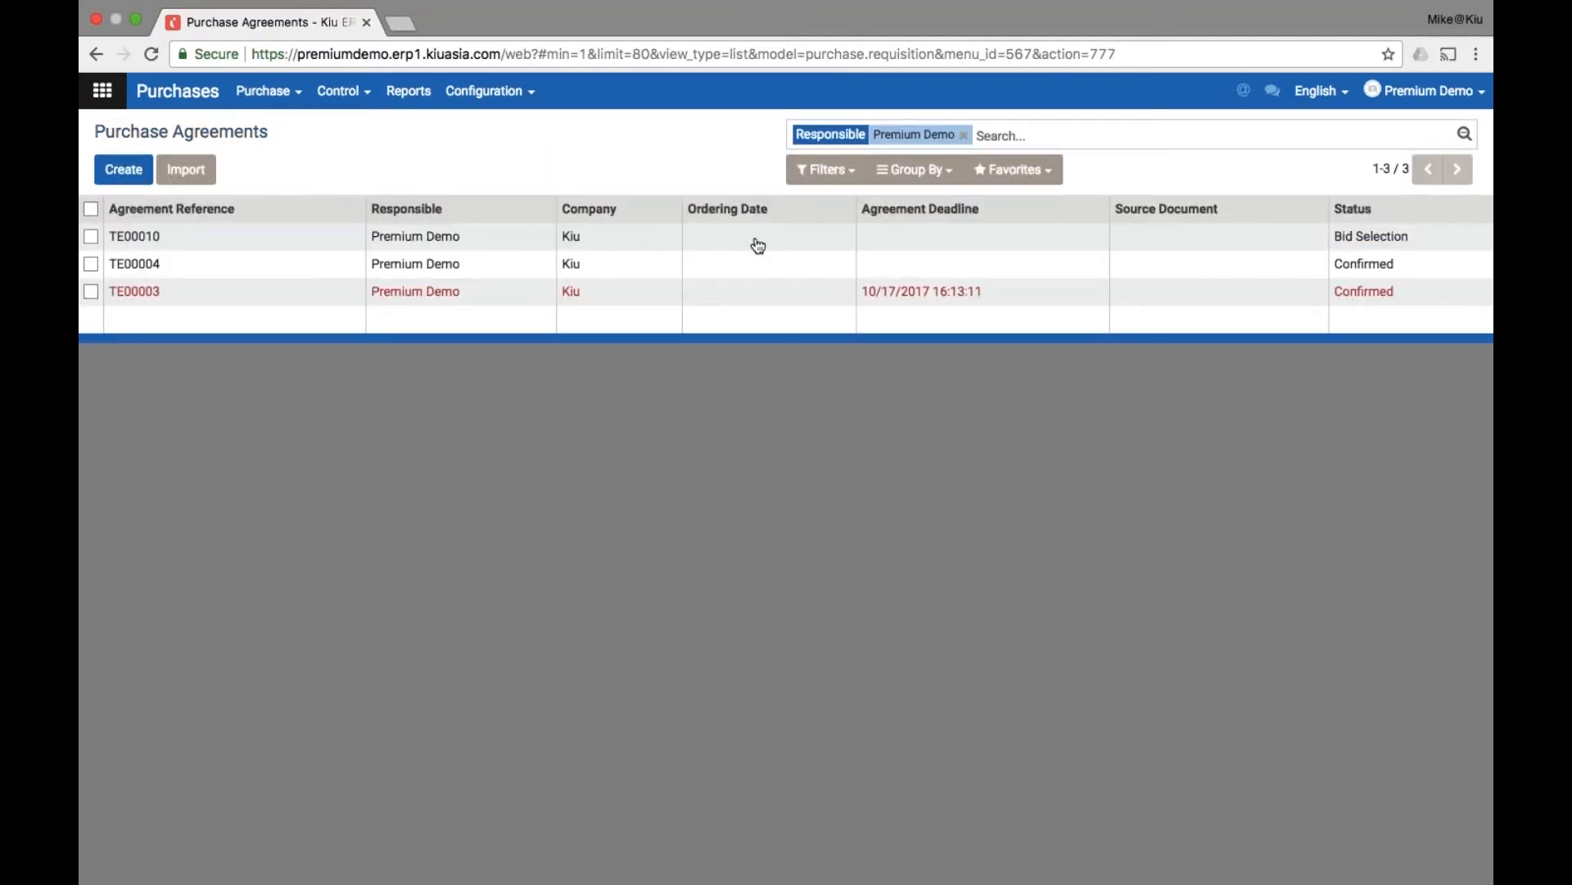
pyautogui.click(757, 244)
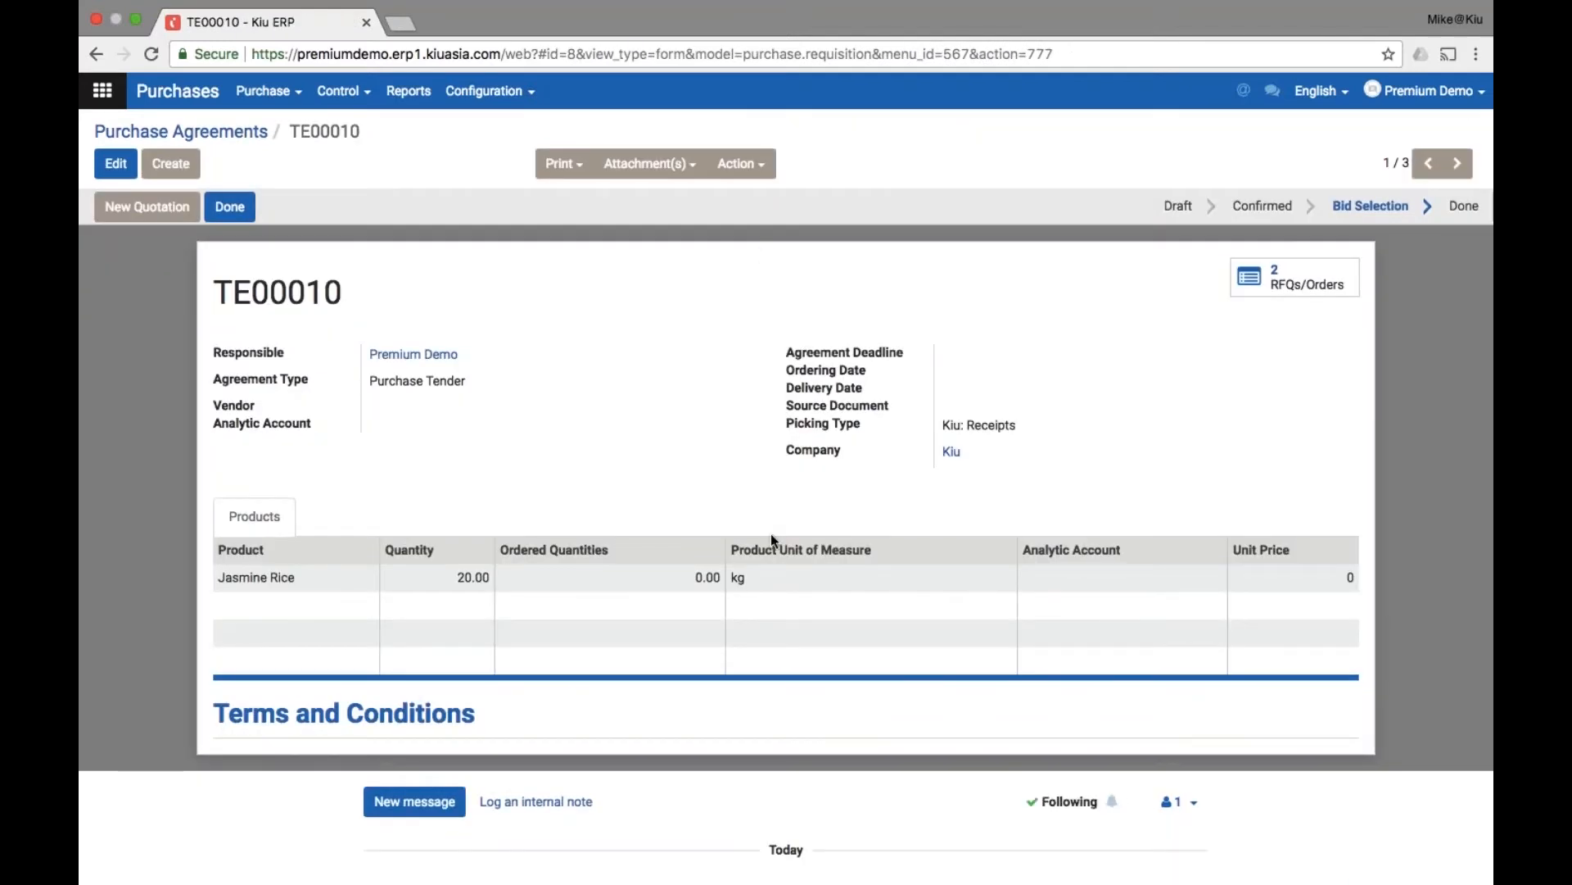
pyautogui.scroll(-1, 774, 558)
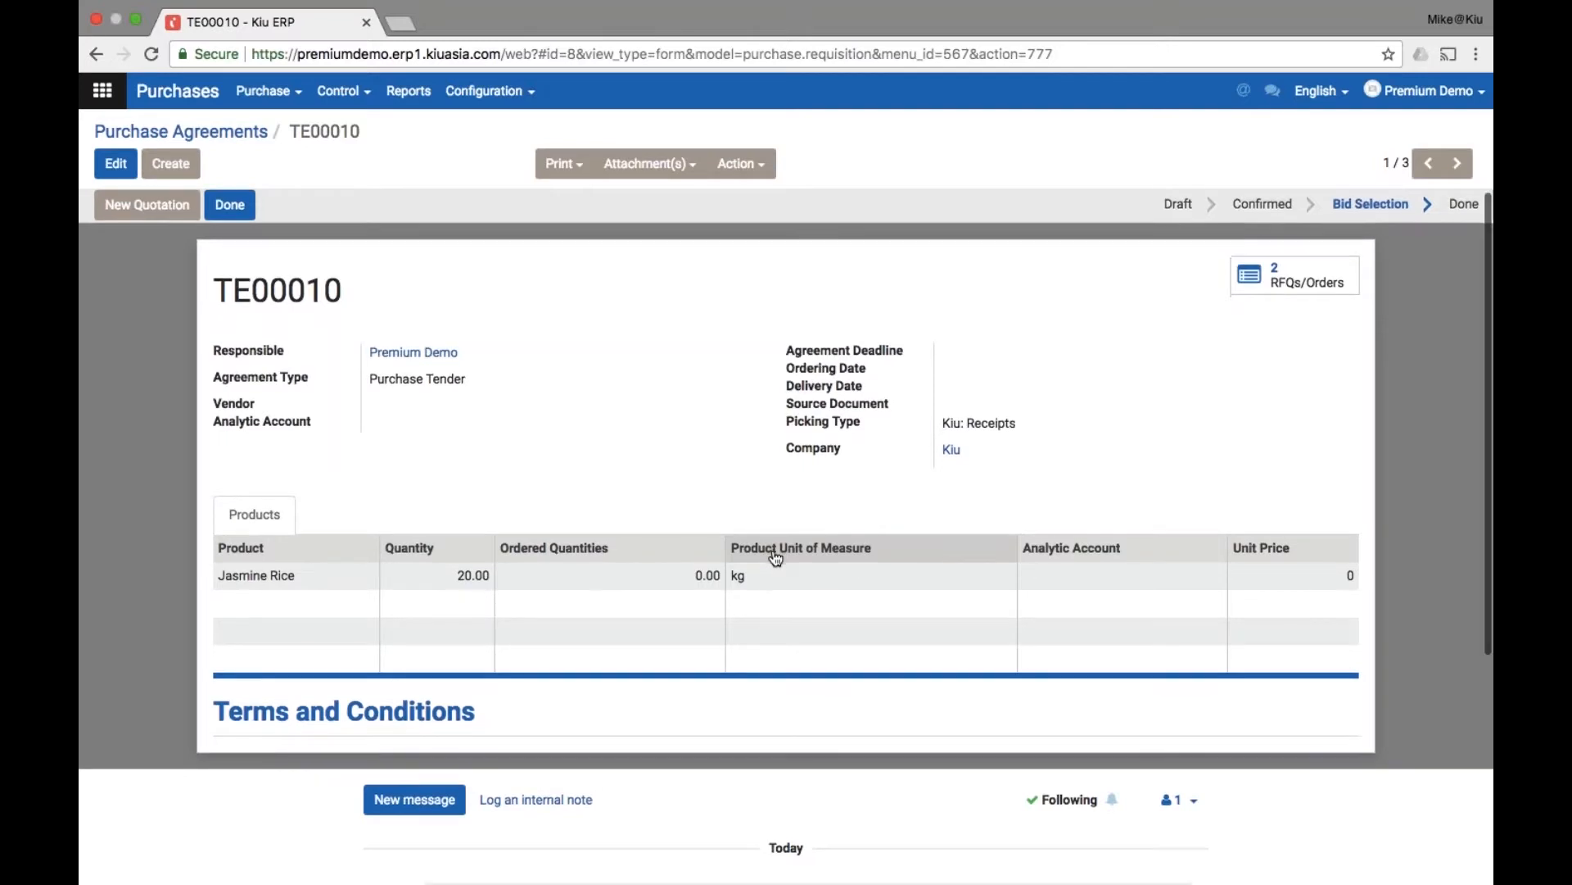
pyautogui.click(1298, 287)
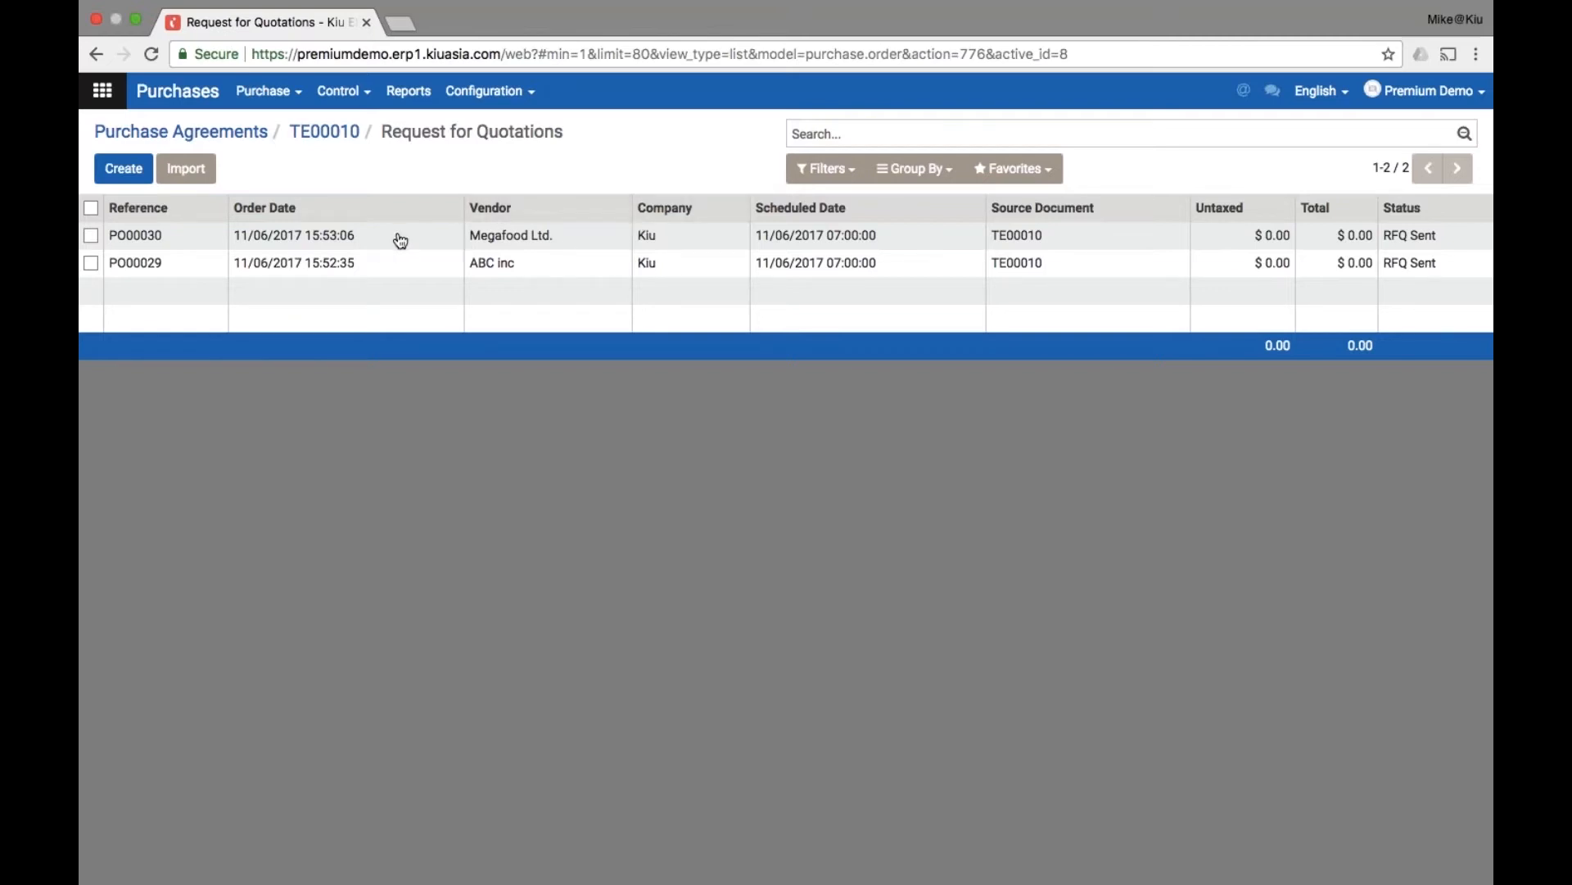
pyautogui.moveTo(401, 240)
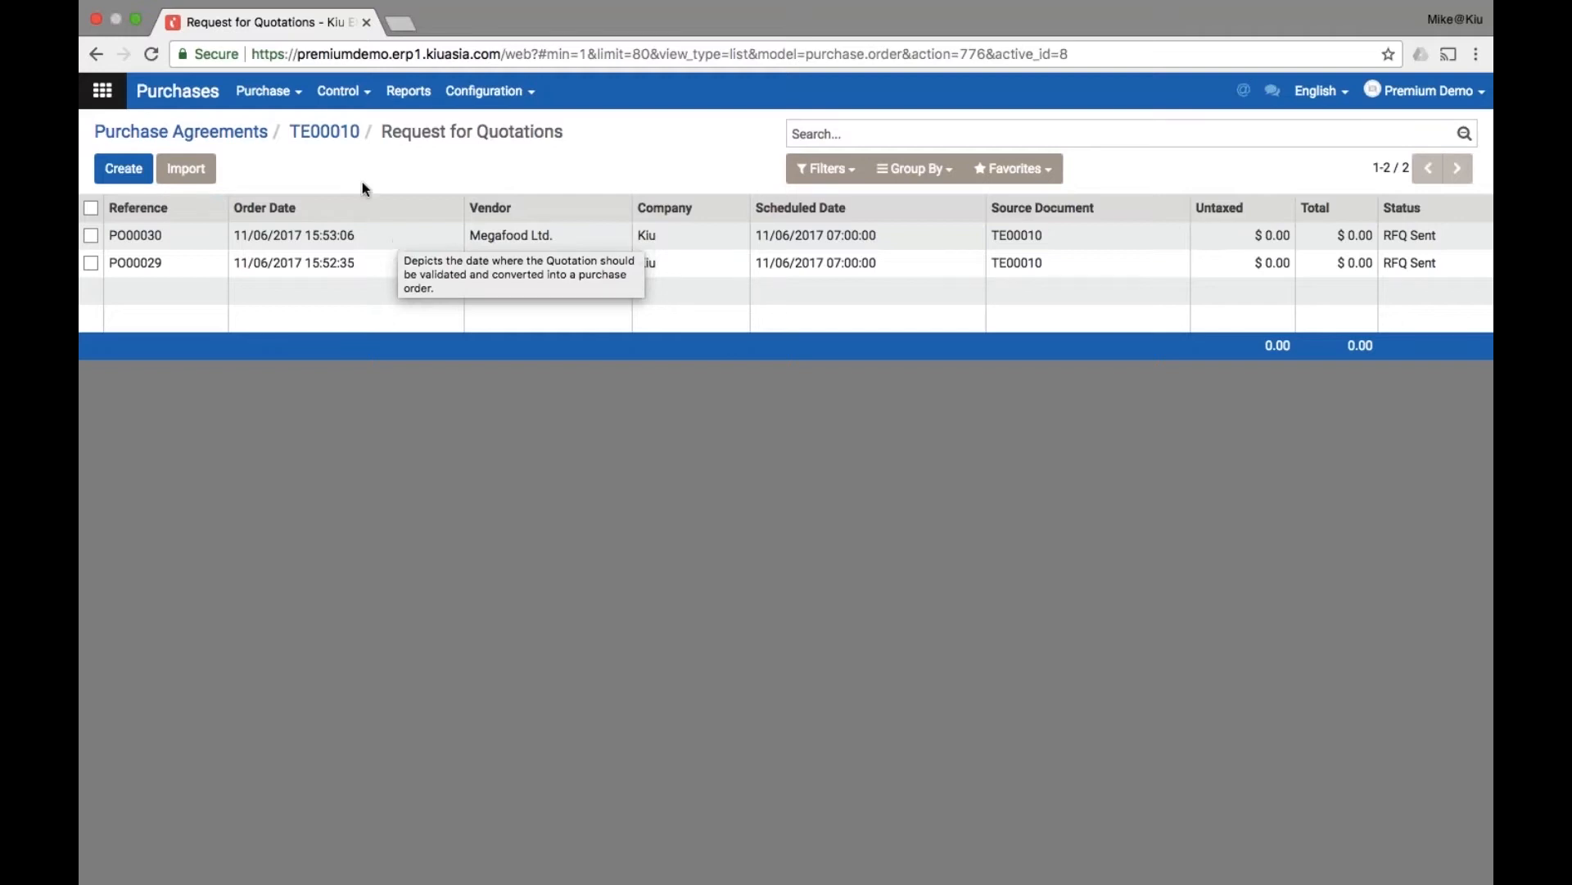
# Confirm the Megafood Ltd. request for quotation as a purchase order and cancel the ABC inc request for quotation.
pyautogui.click(359, 240)
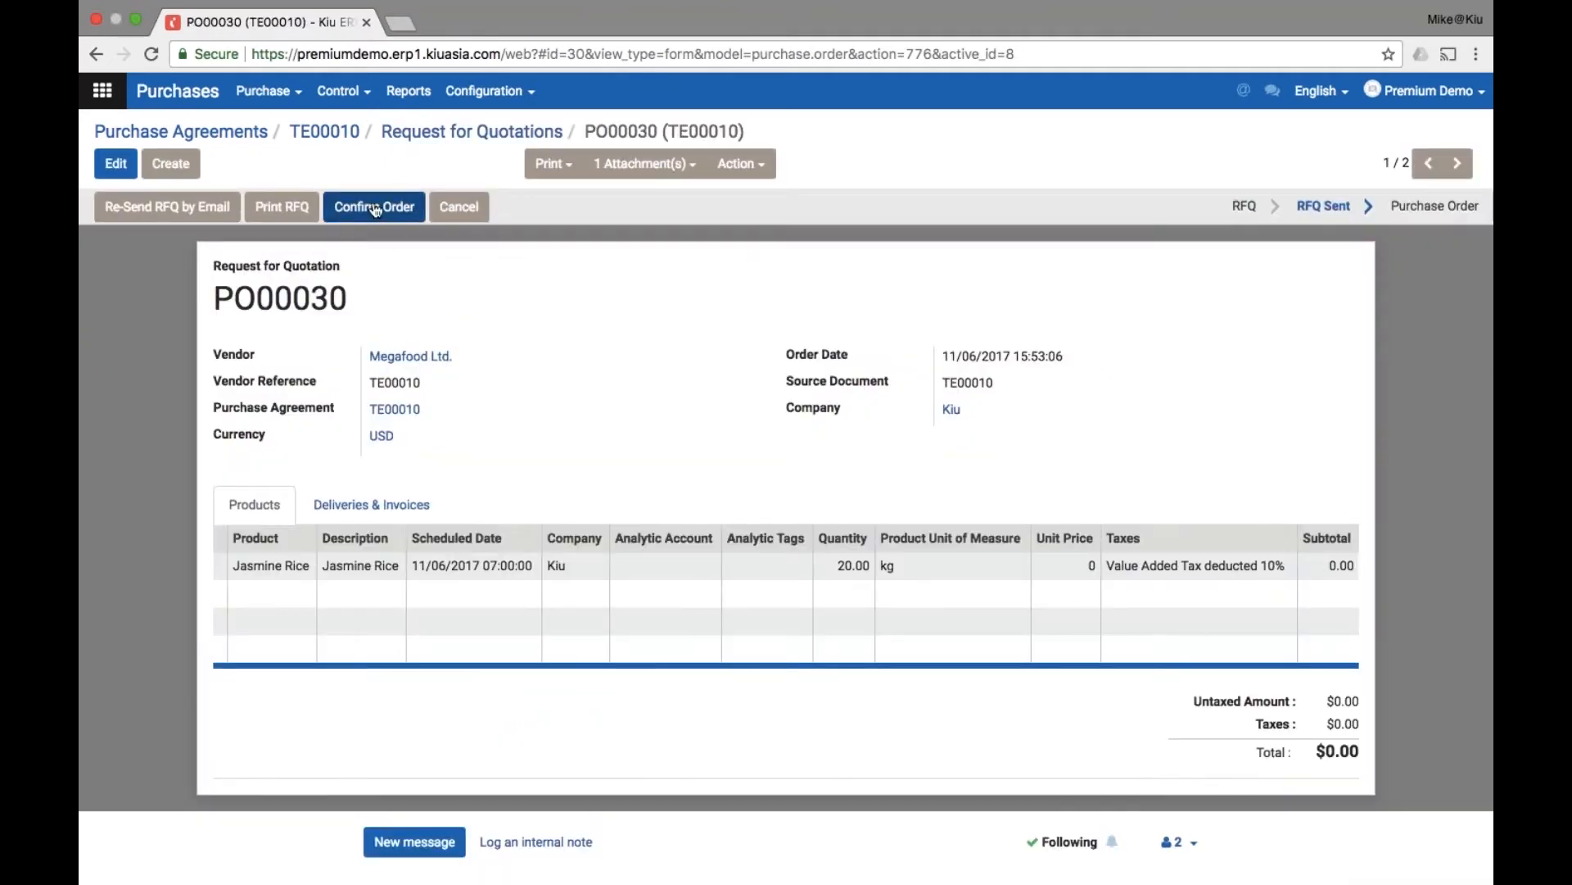
pyautogui.click(375, 207)
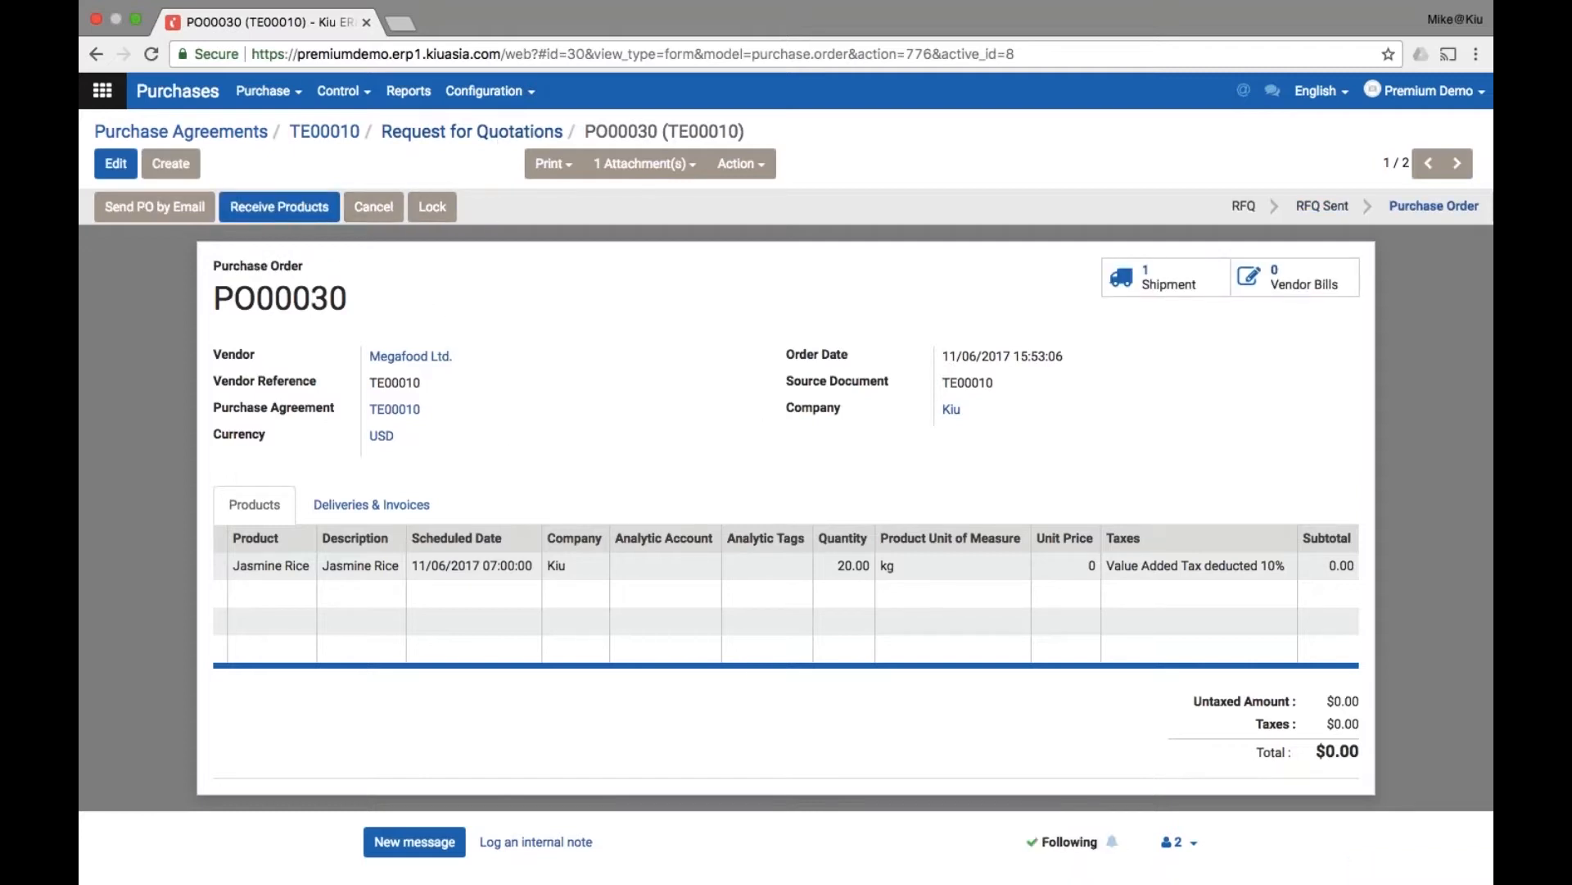
pyautogui.click(455, 135)
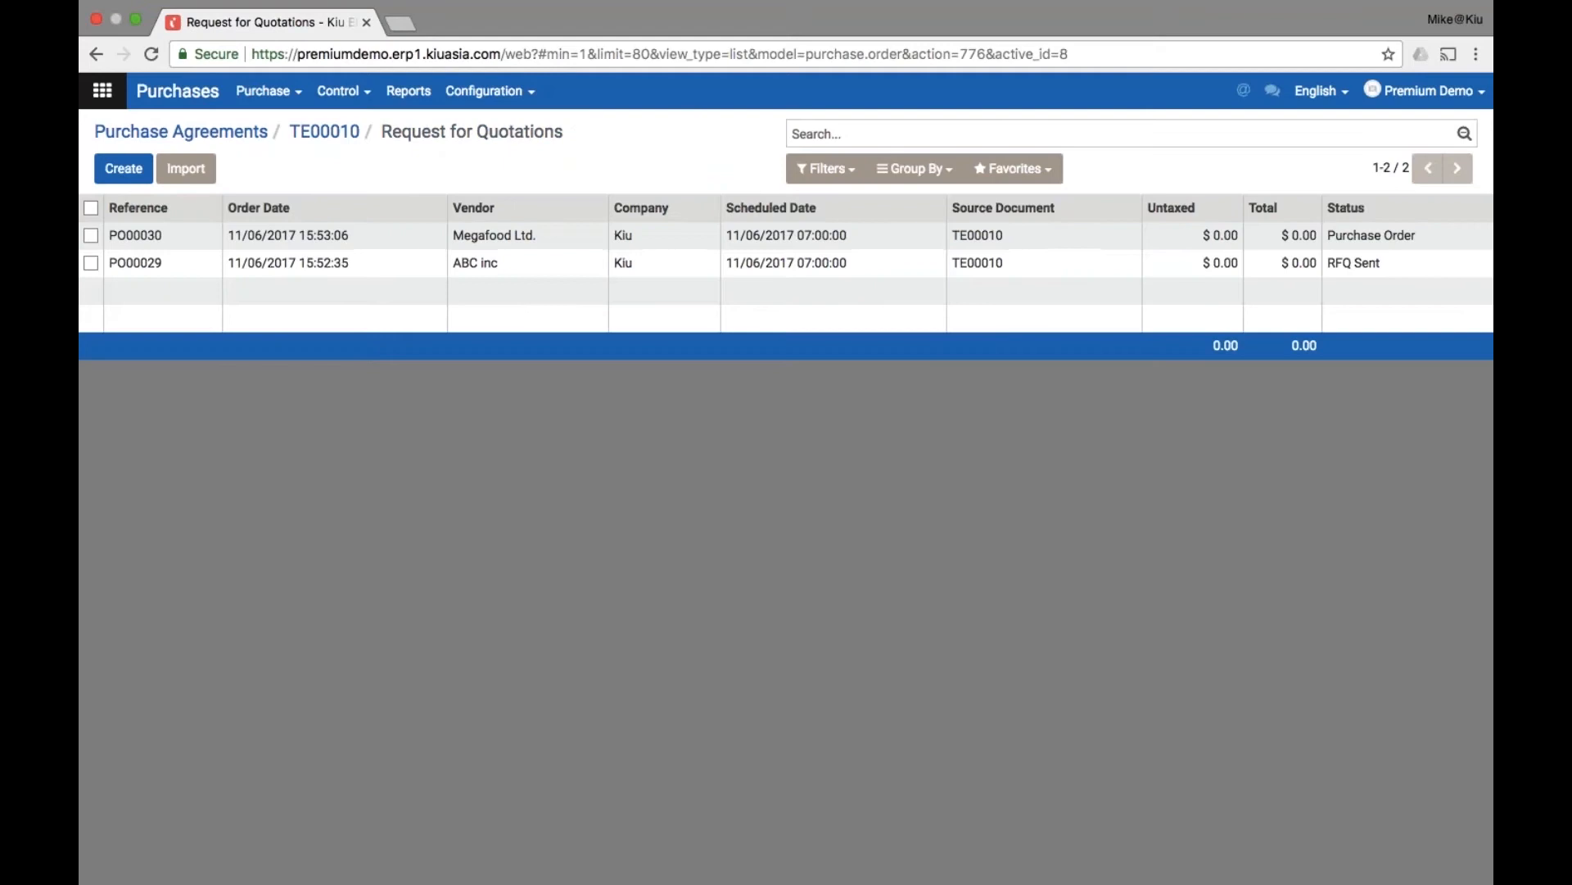
pyautogui.click(1411, 269)
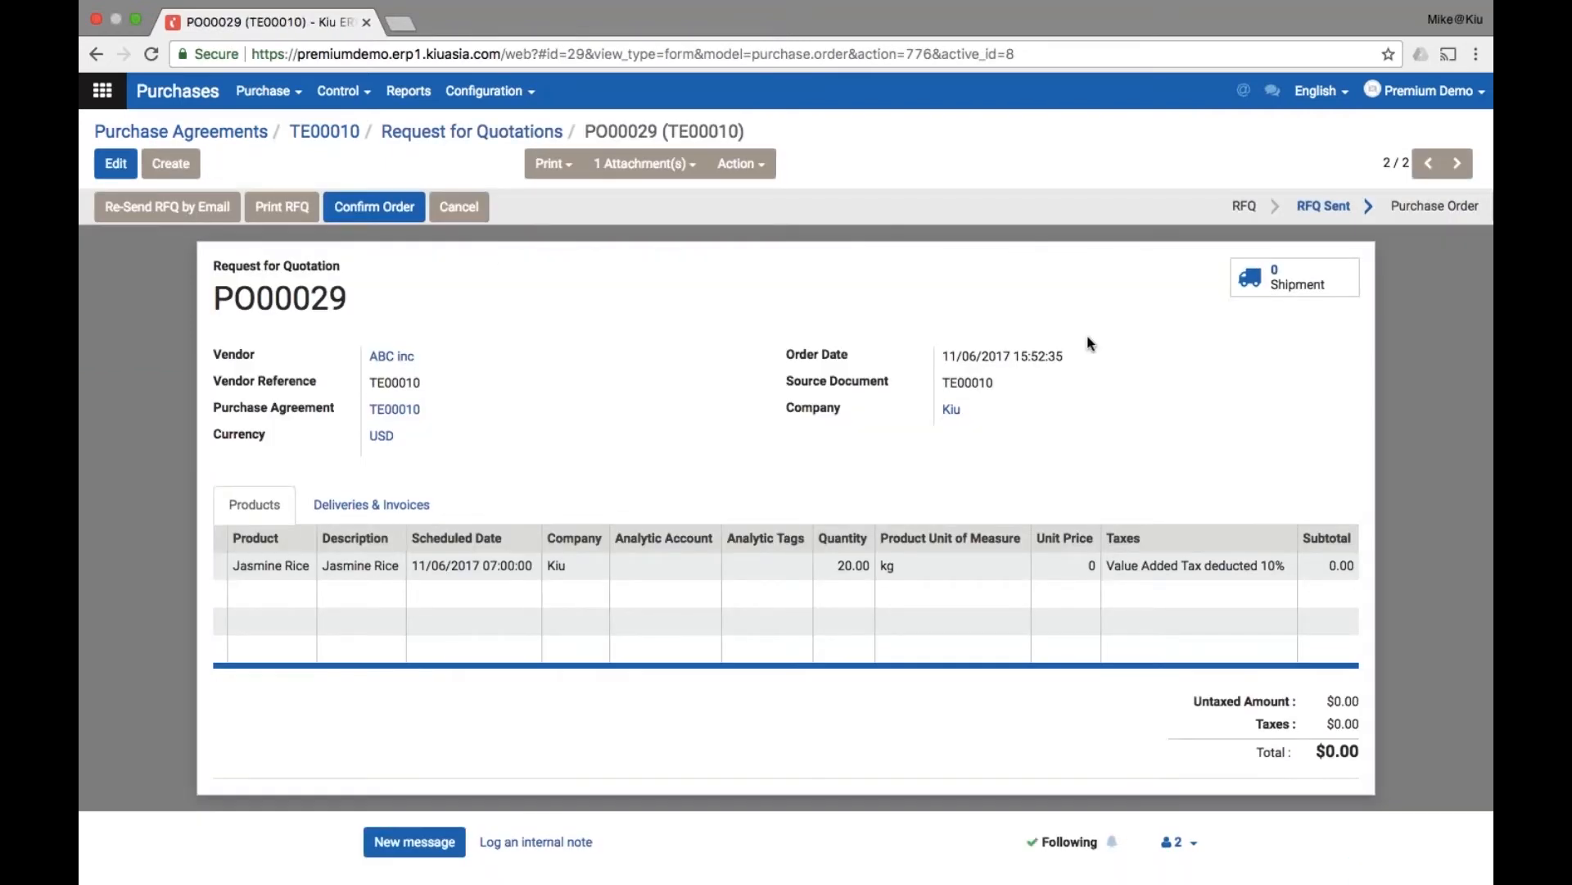
pyautogui.click(463, 210)
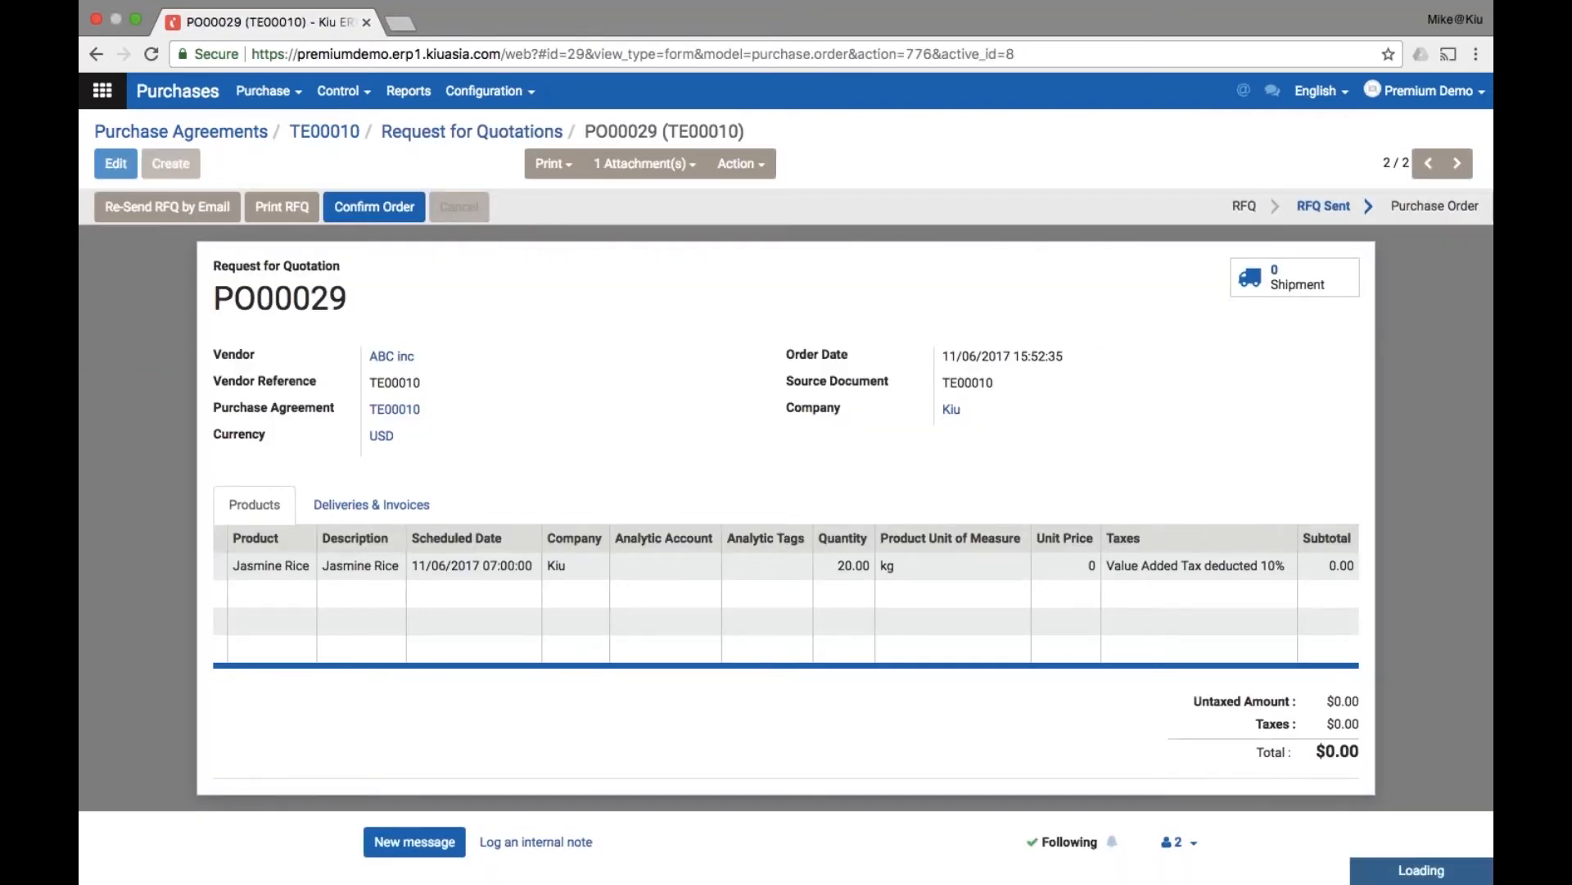
# Return to the Jasmine Rice purchase tender and mark it as done.
pyautogui.click(514, 139)
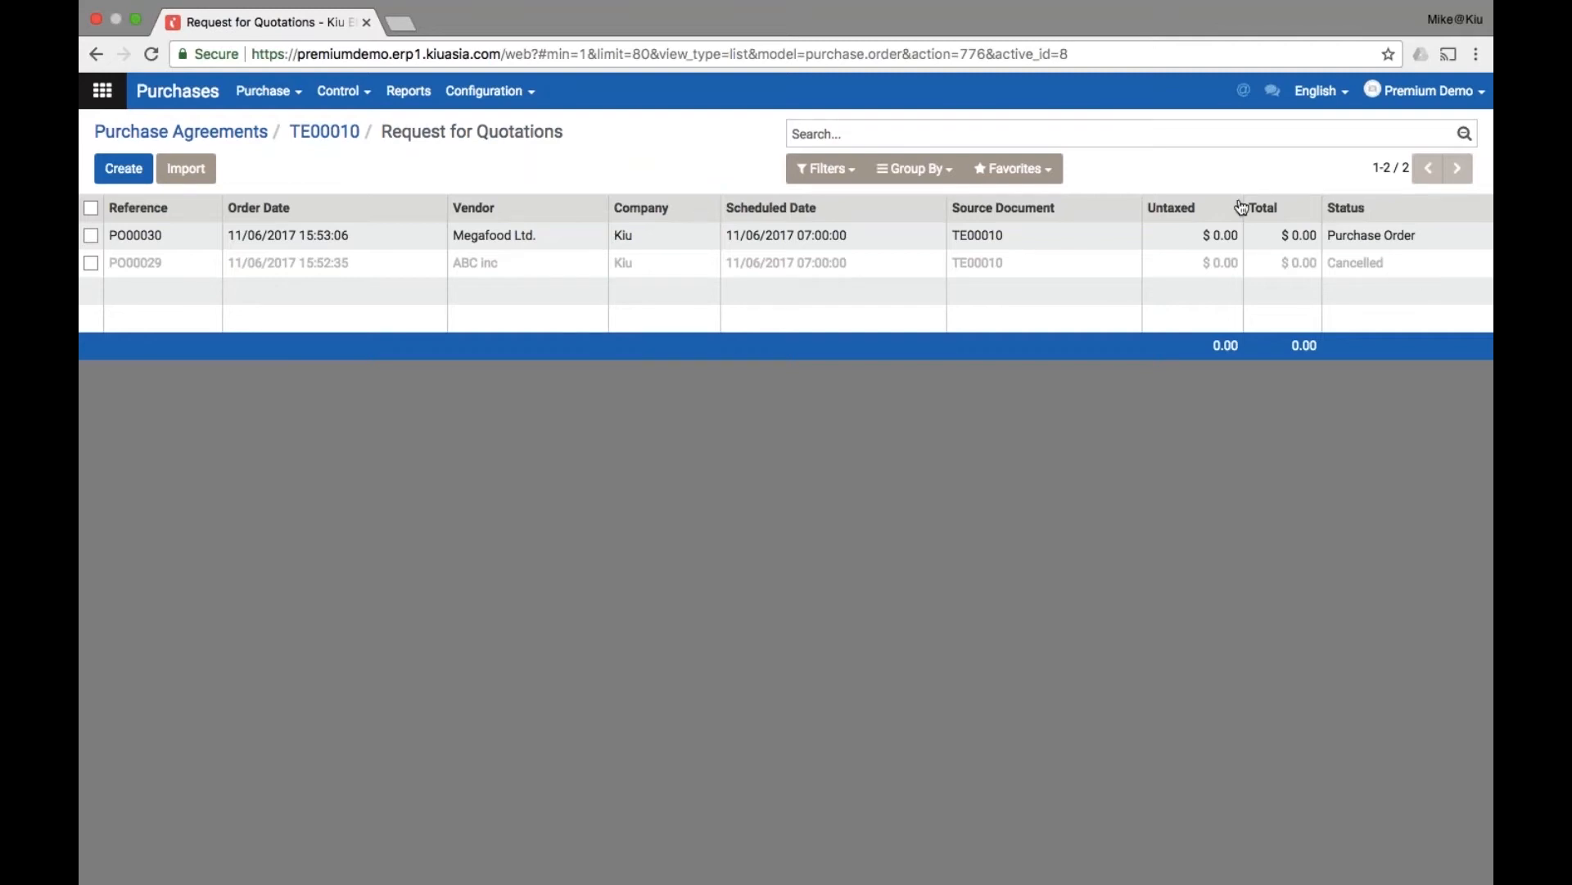
pyautogui.click(331, 140)
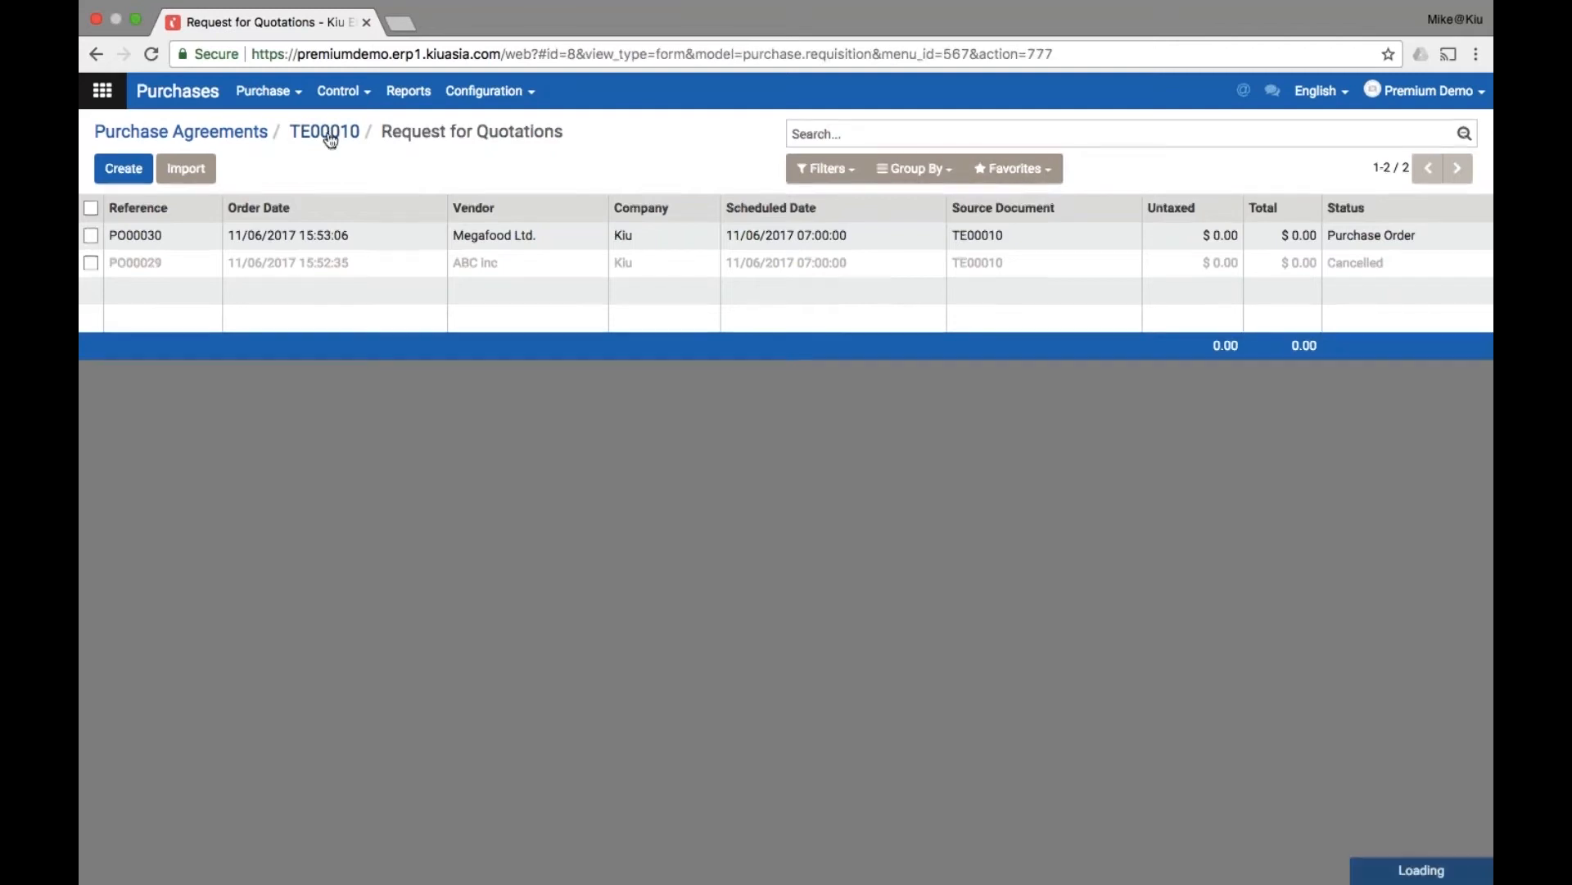
pyautogui.click(235, 209)
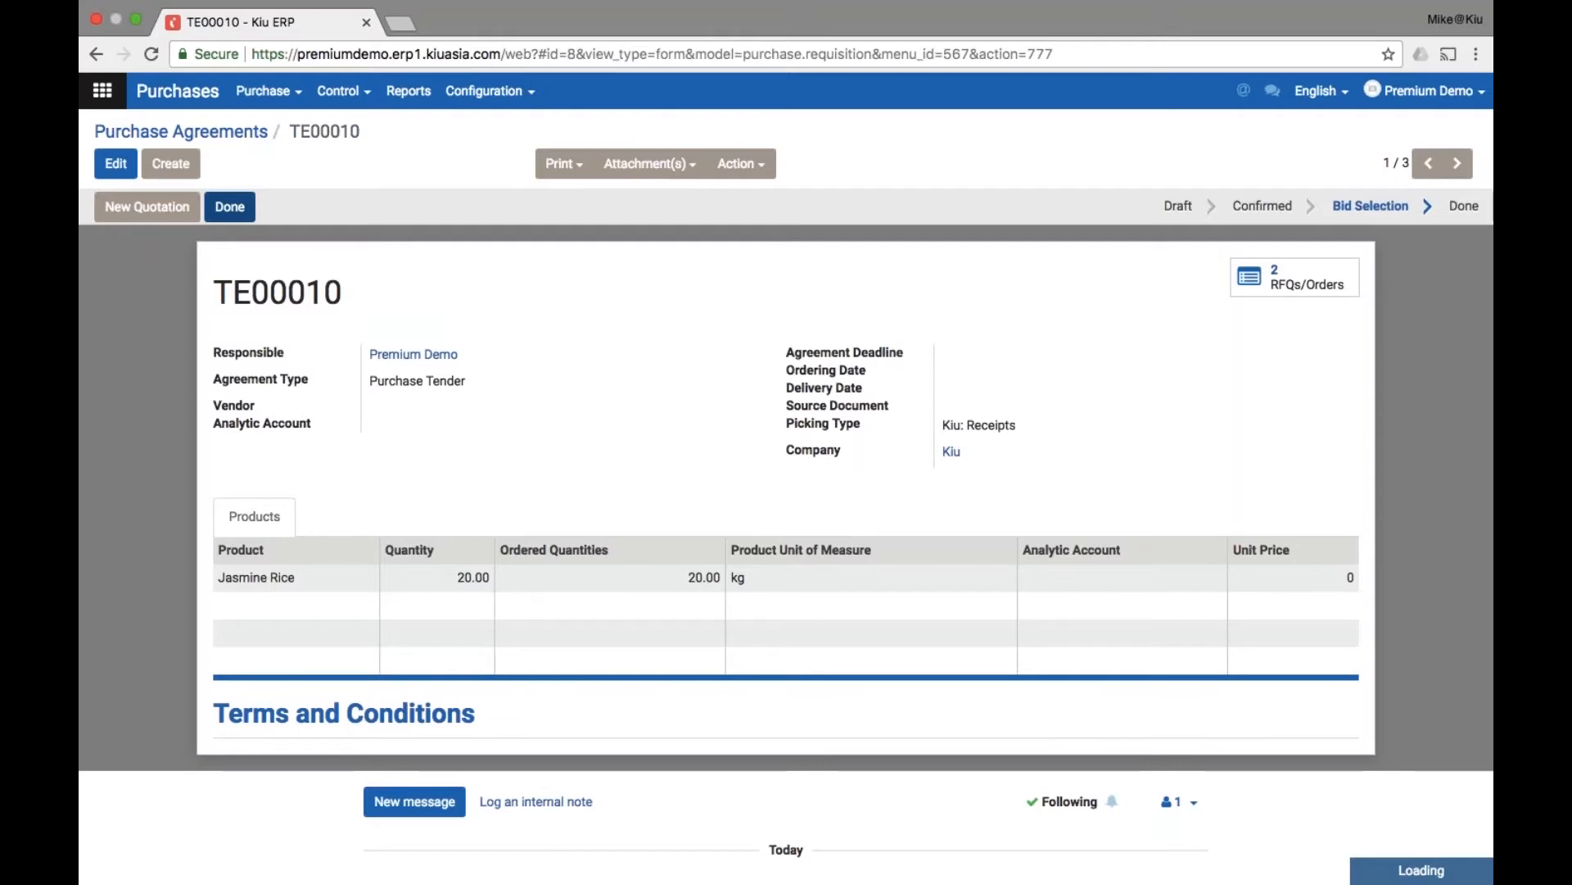
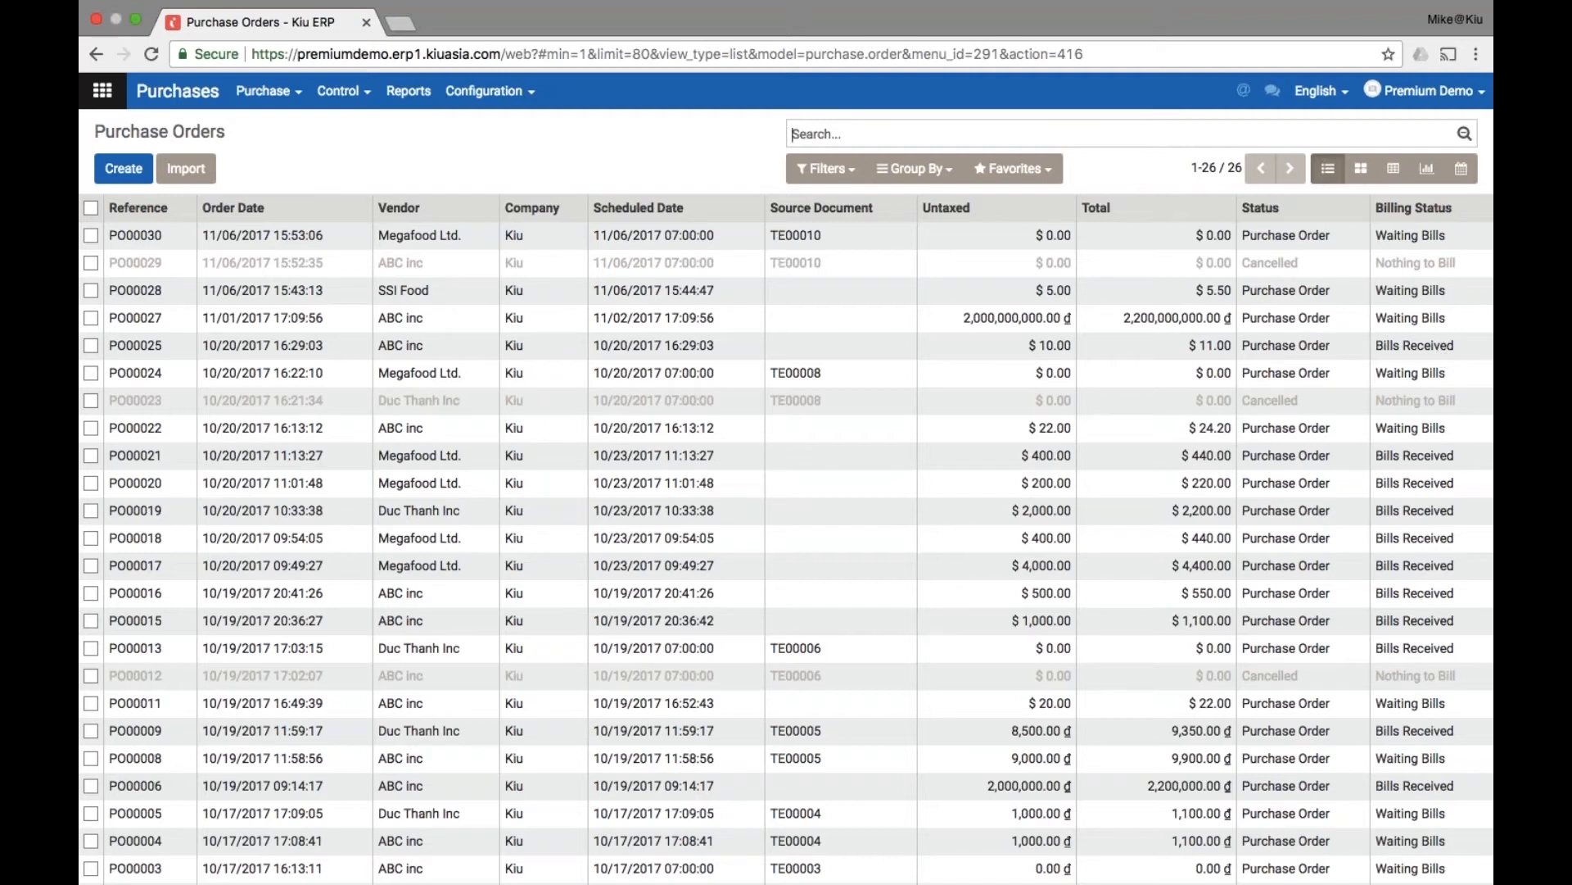
pyautogui.click(126, 170)
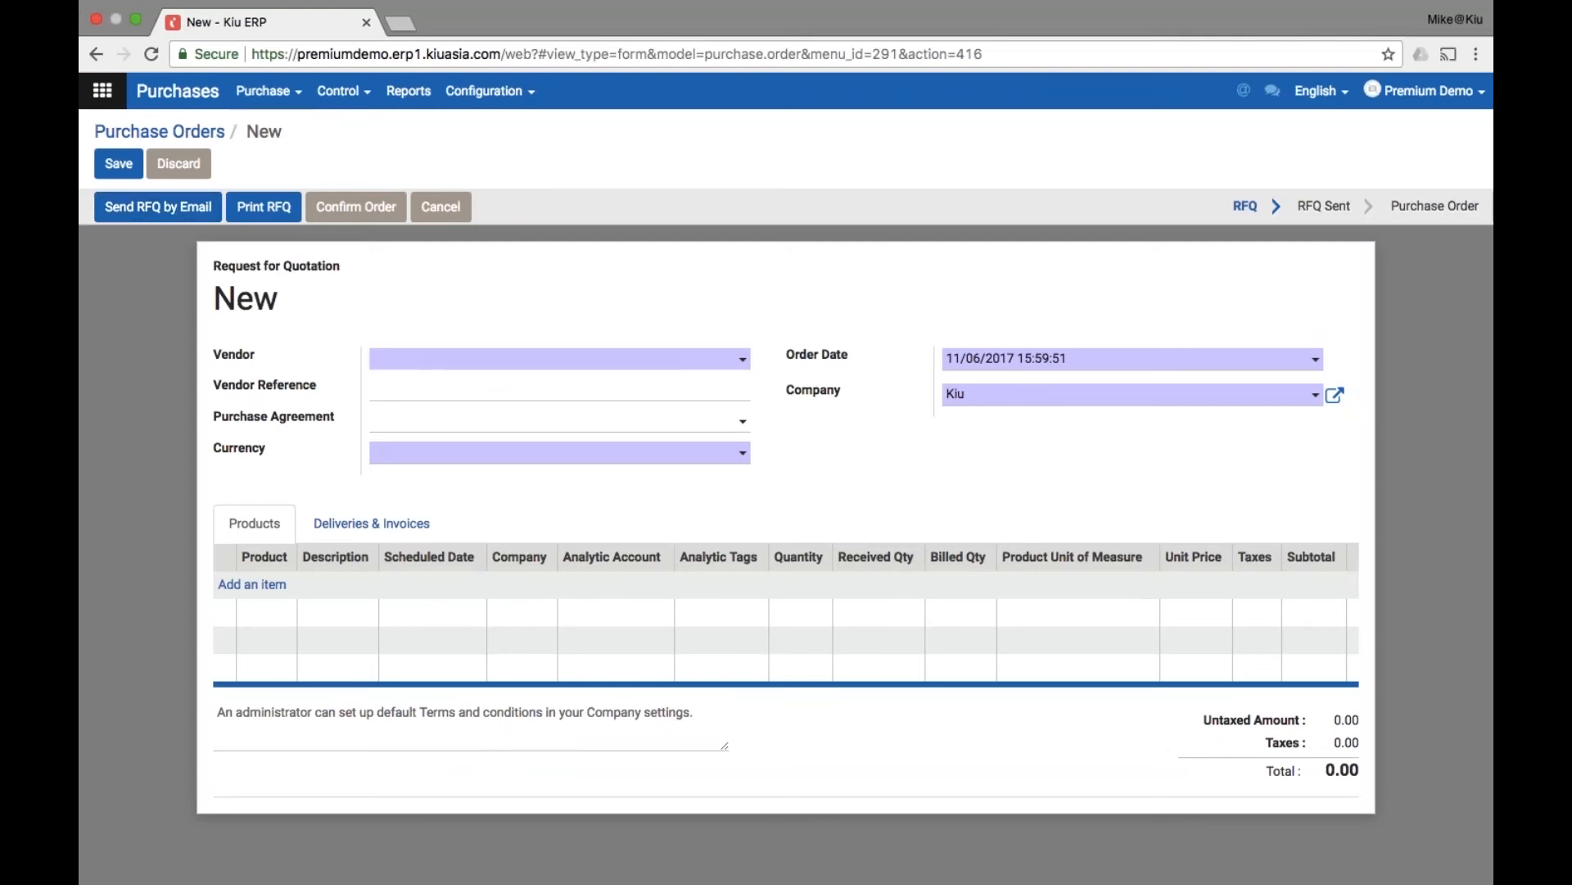
pyautogui.click(269, 91)
pyautogui.click(283, 150)
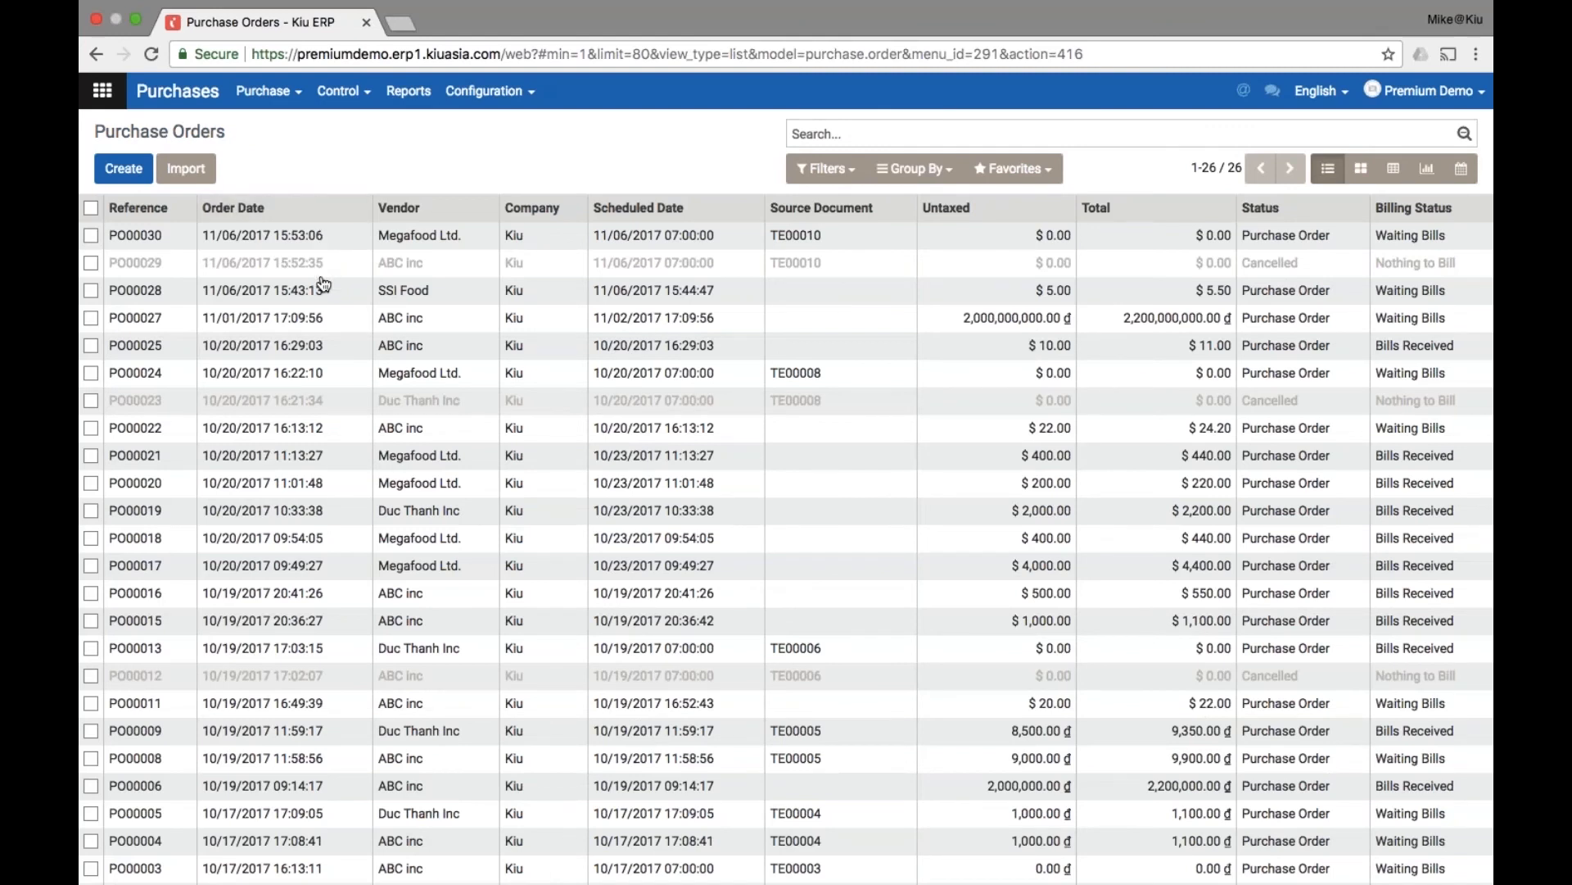
# Open the incoming shipment linked to the Megafood Ltd. purchase order created from the tender.
pyautogui.moveTo(323, 285)
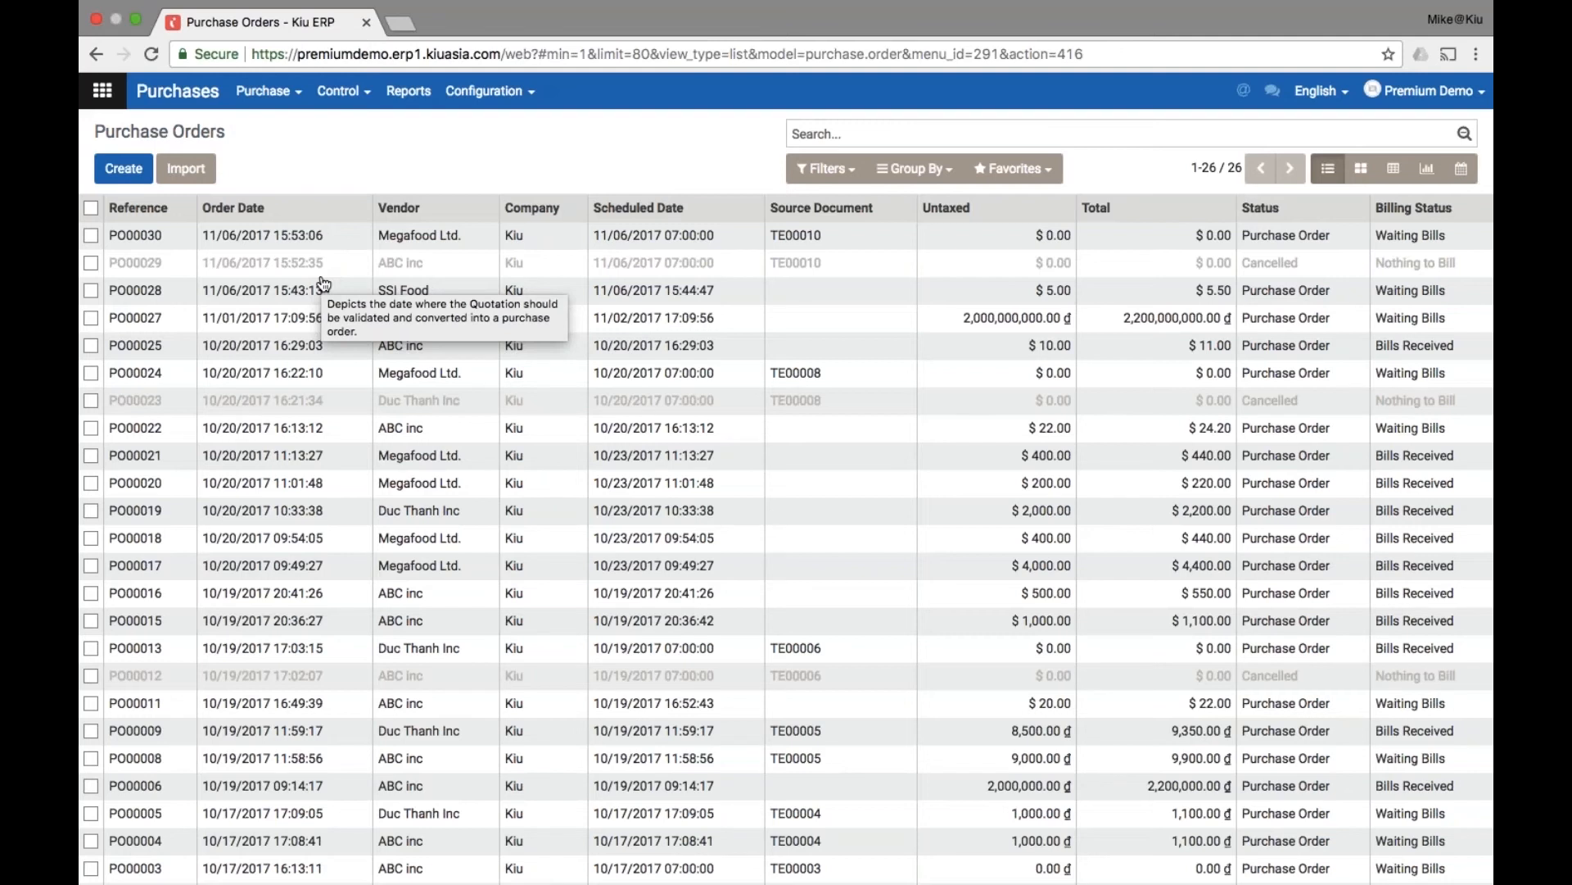
pyautogui.click(321, 237)
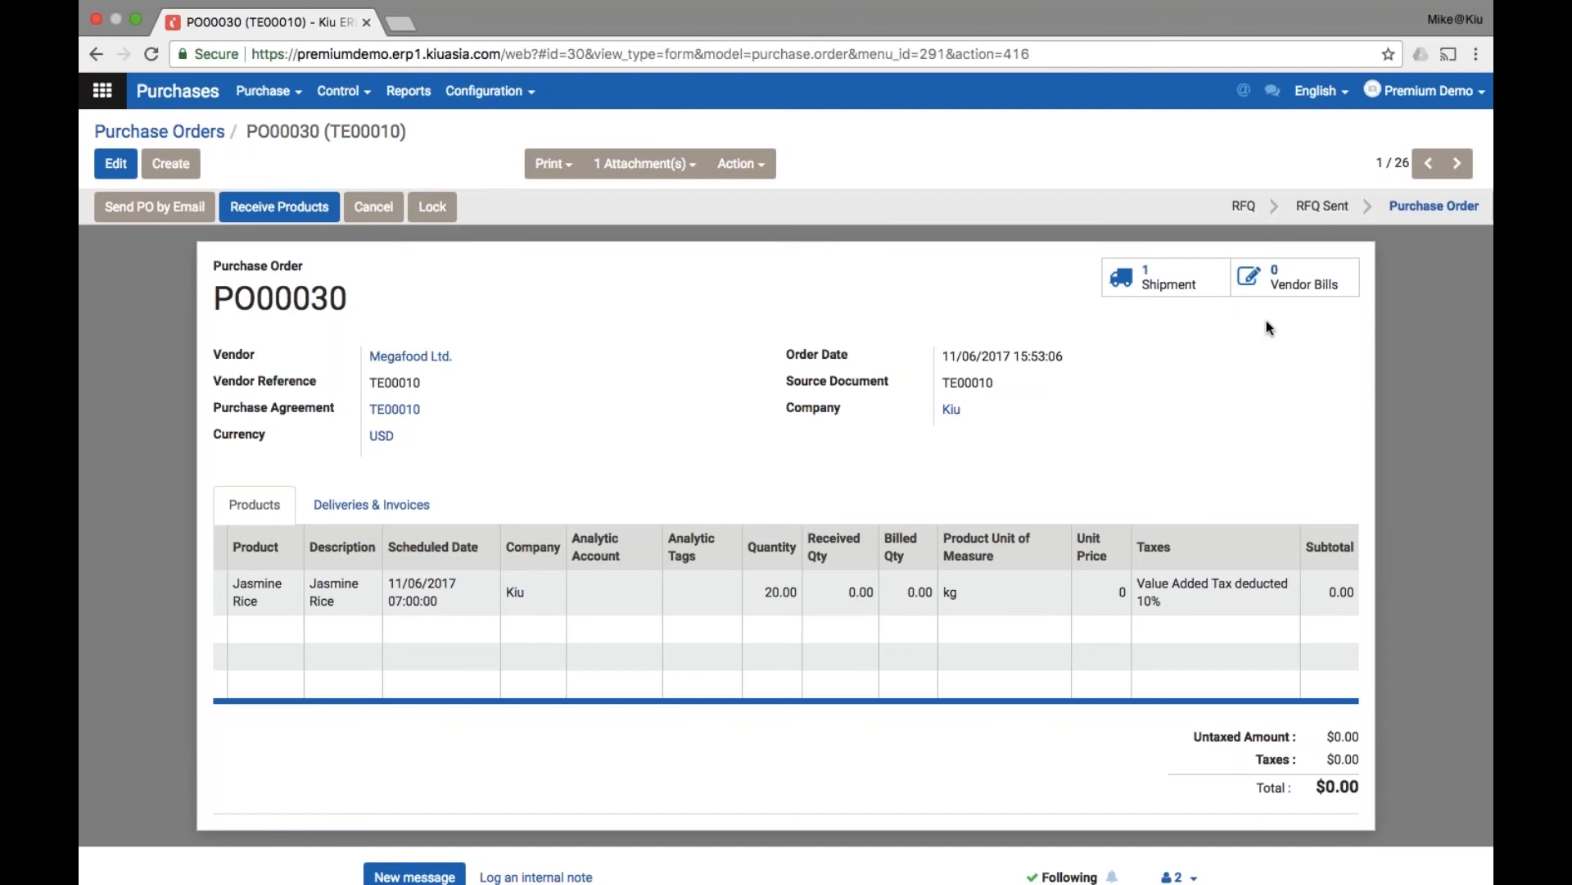
pyautogui.click(1173, 280)
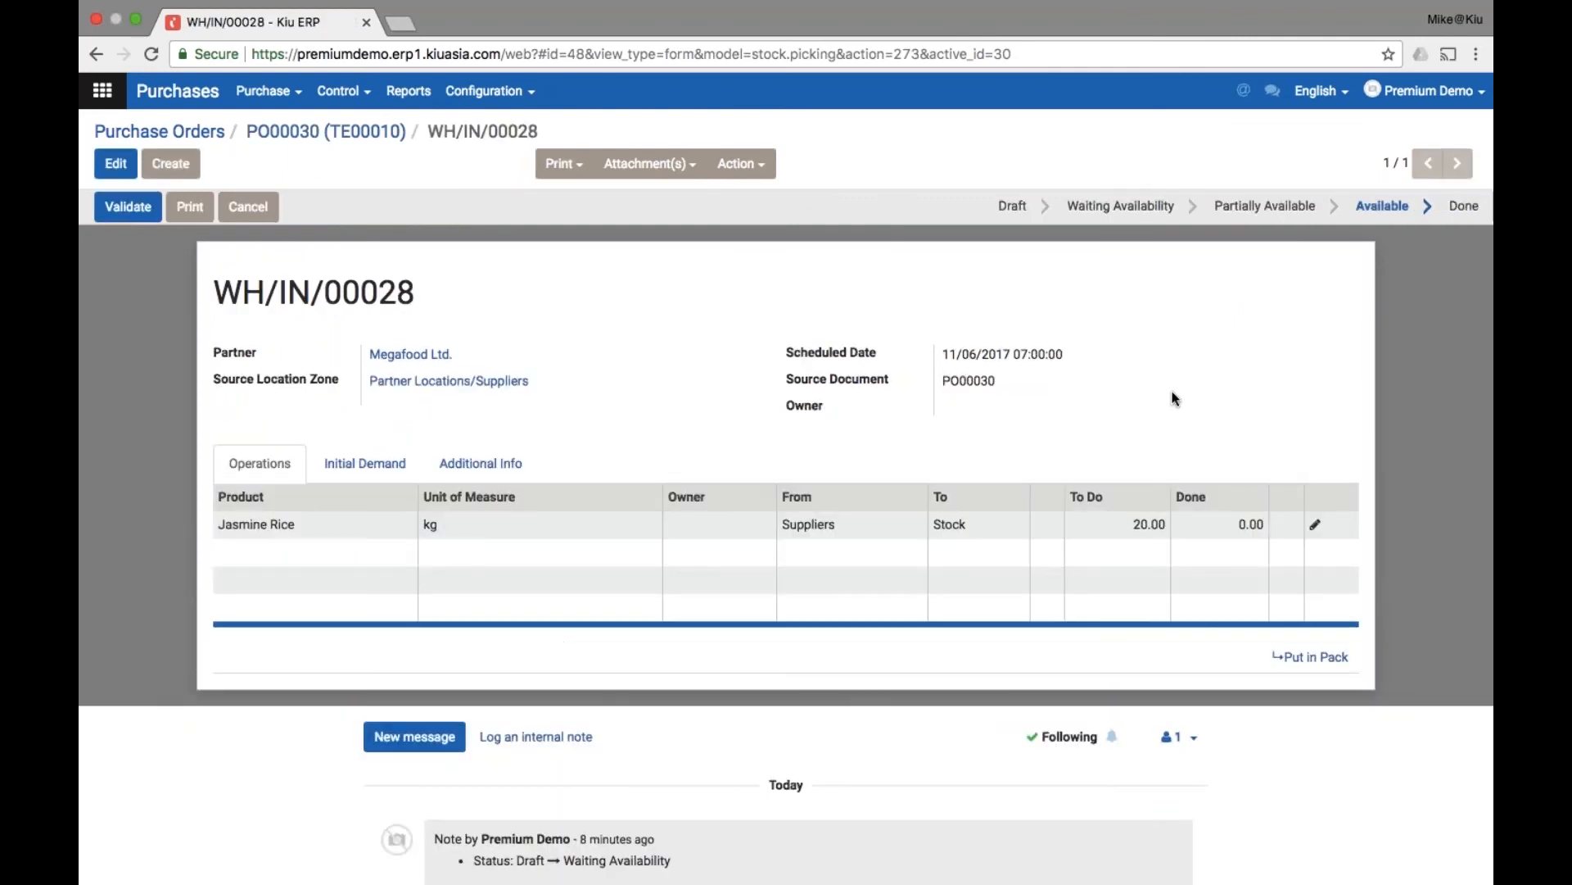
# Record a done quantity of 20 kg for Jasmine Rice in the operation details and validate the incoming shipment.
pyautogui.click(1315, 529)
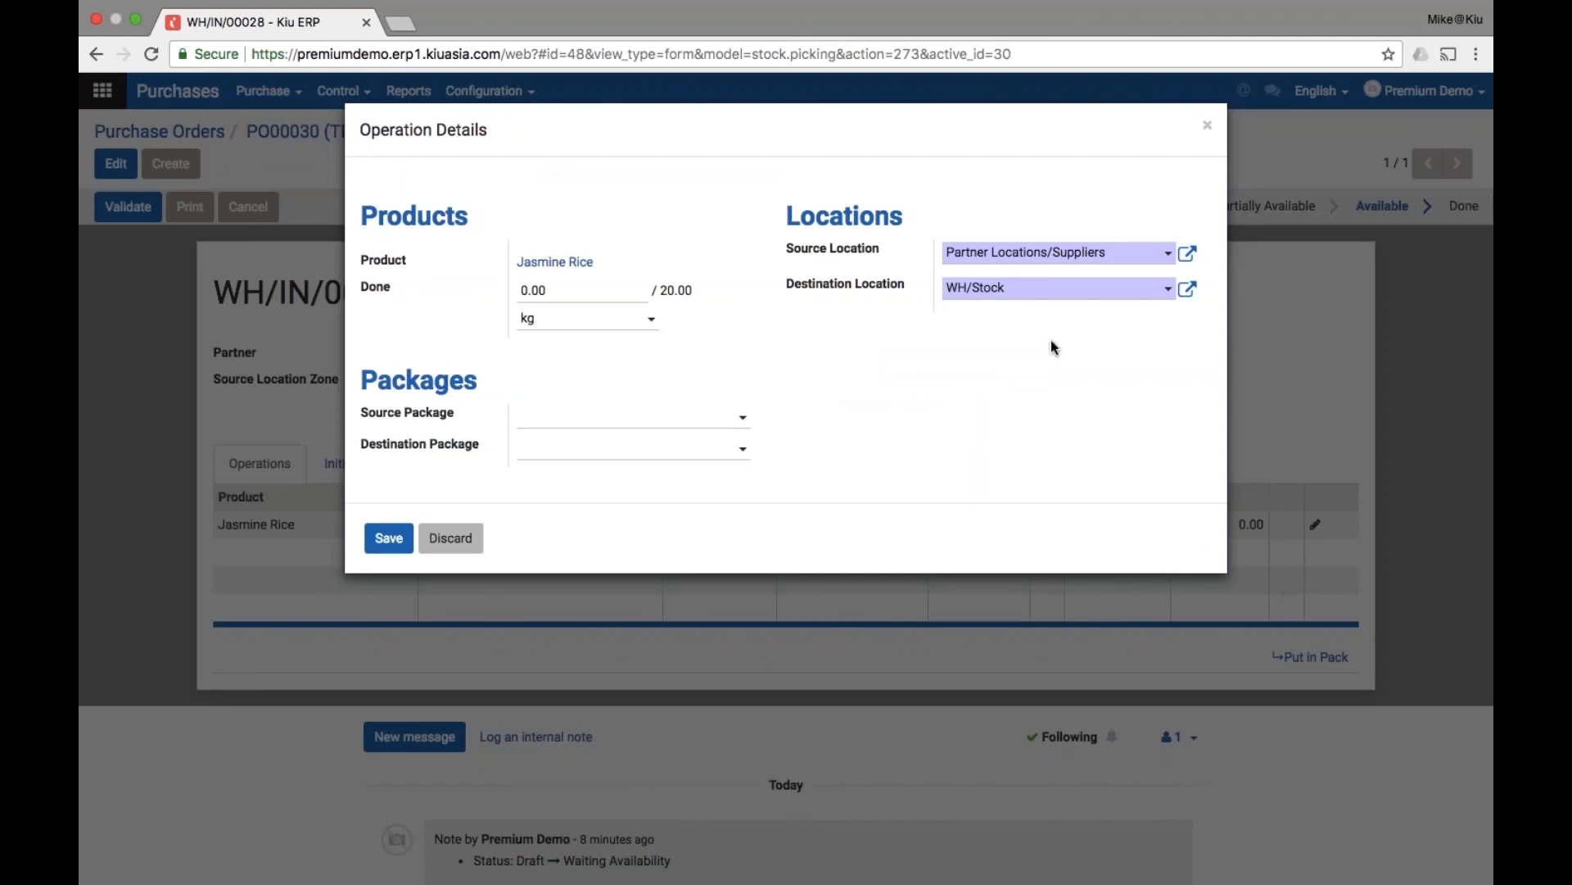
pyautogui.click(555, 296)
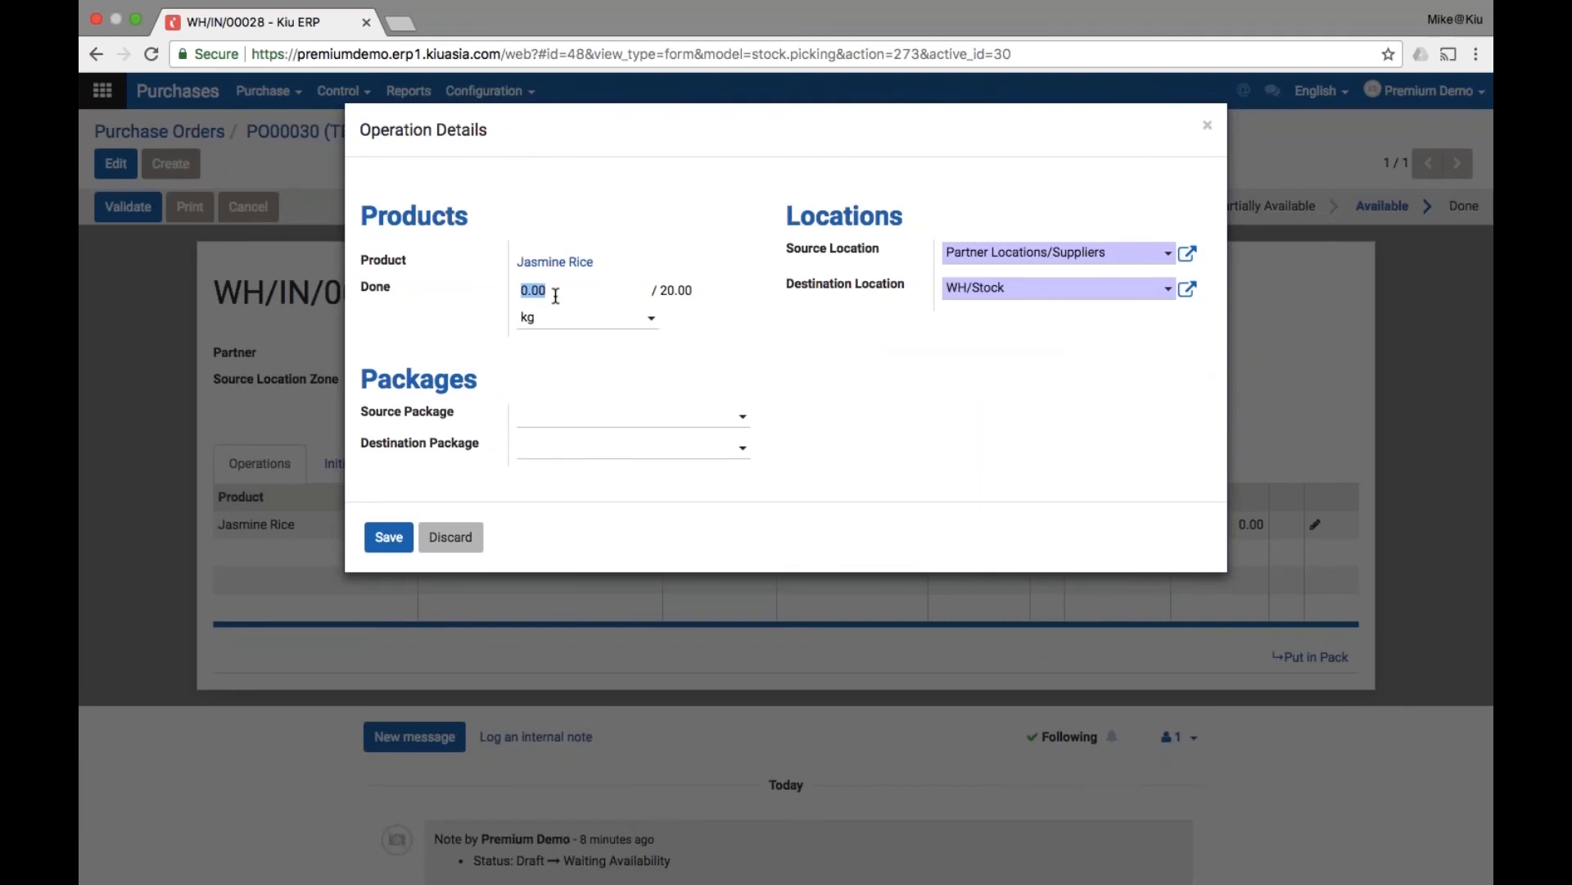
pyautogui.write('20')
pyautogui.click(391, 547)
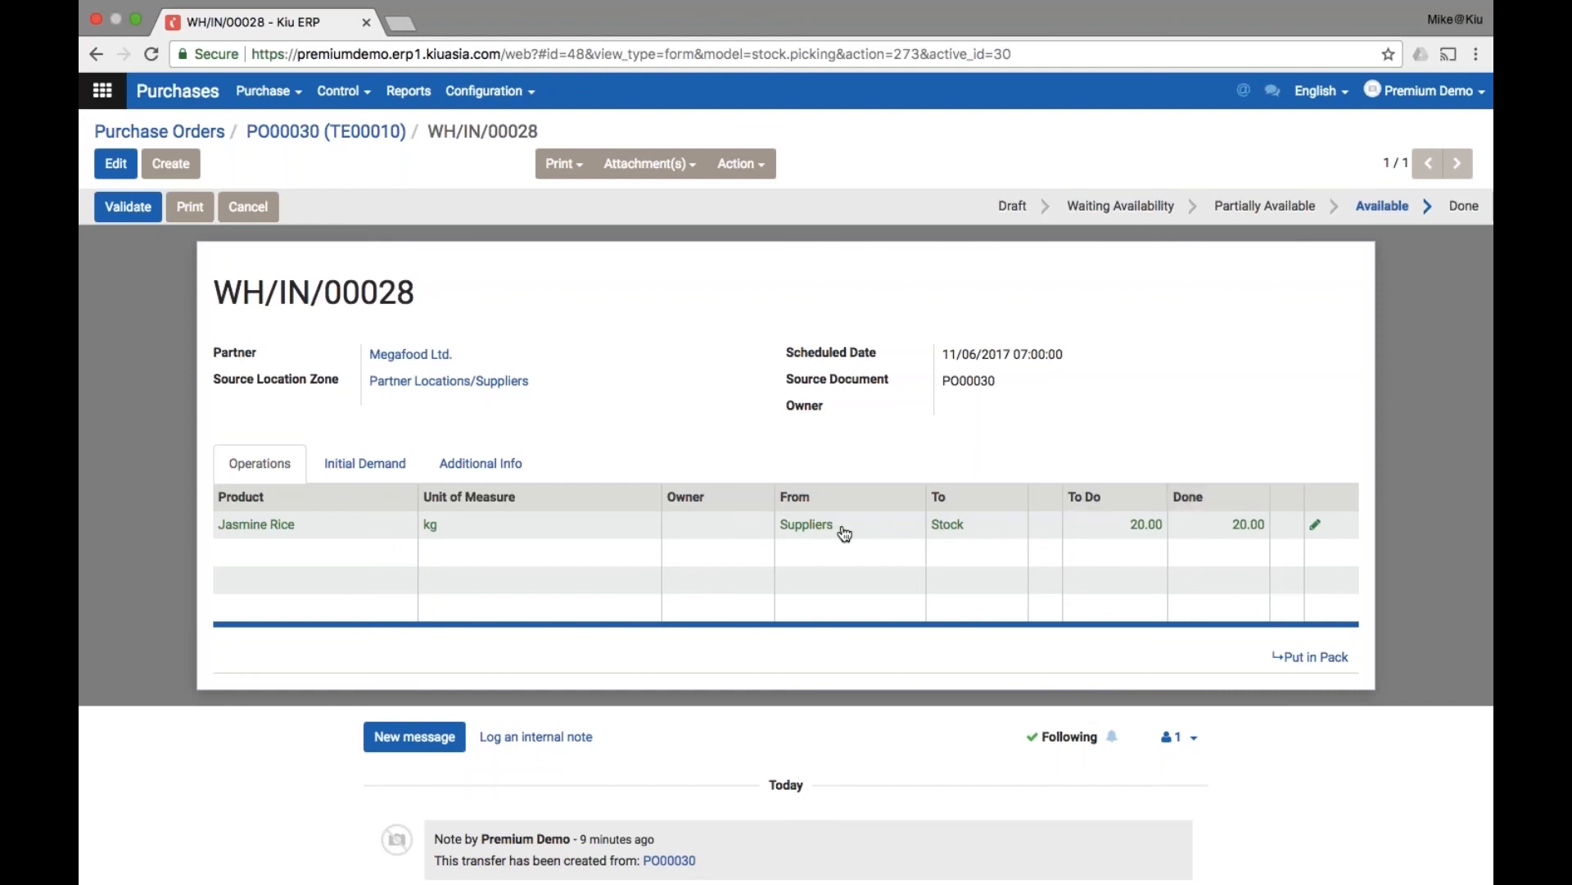
pyautogui.click(128, 206)
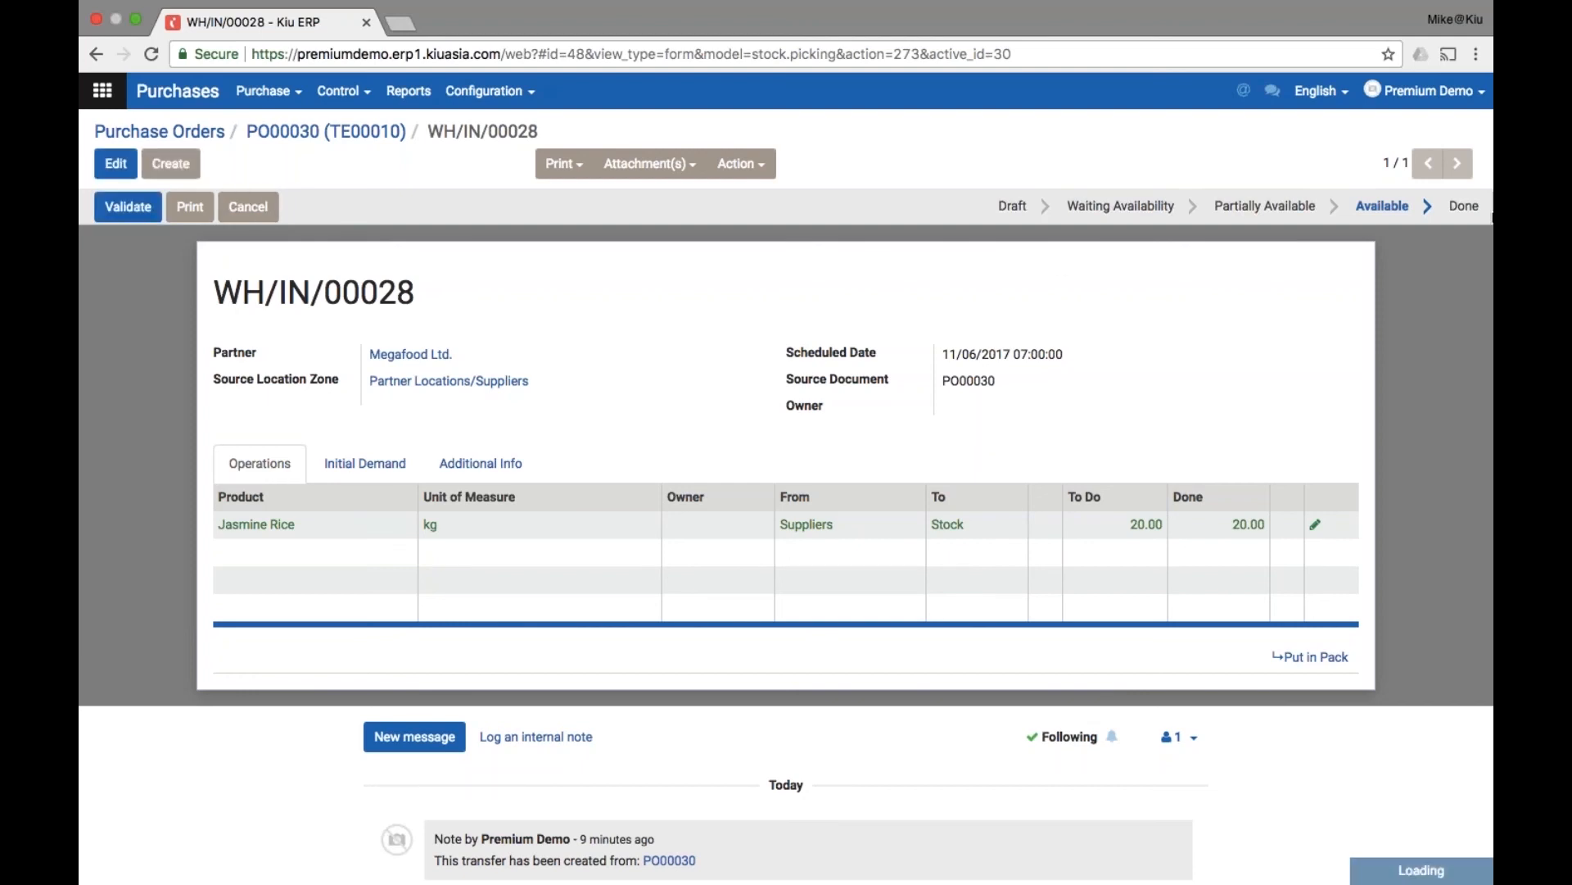
pyautogui.moveTo(1477, 206)
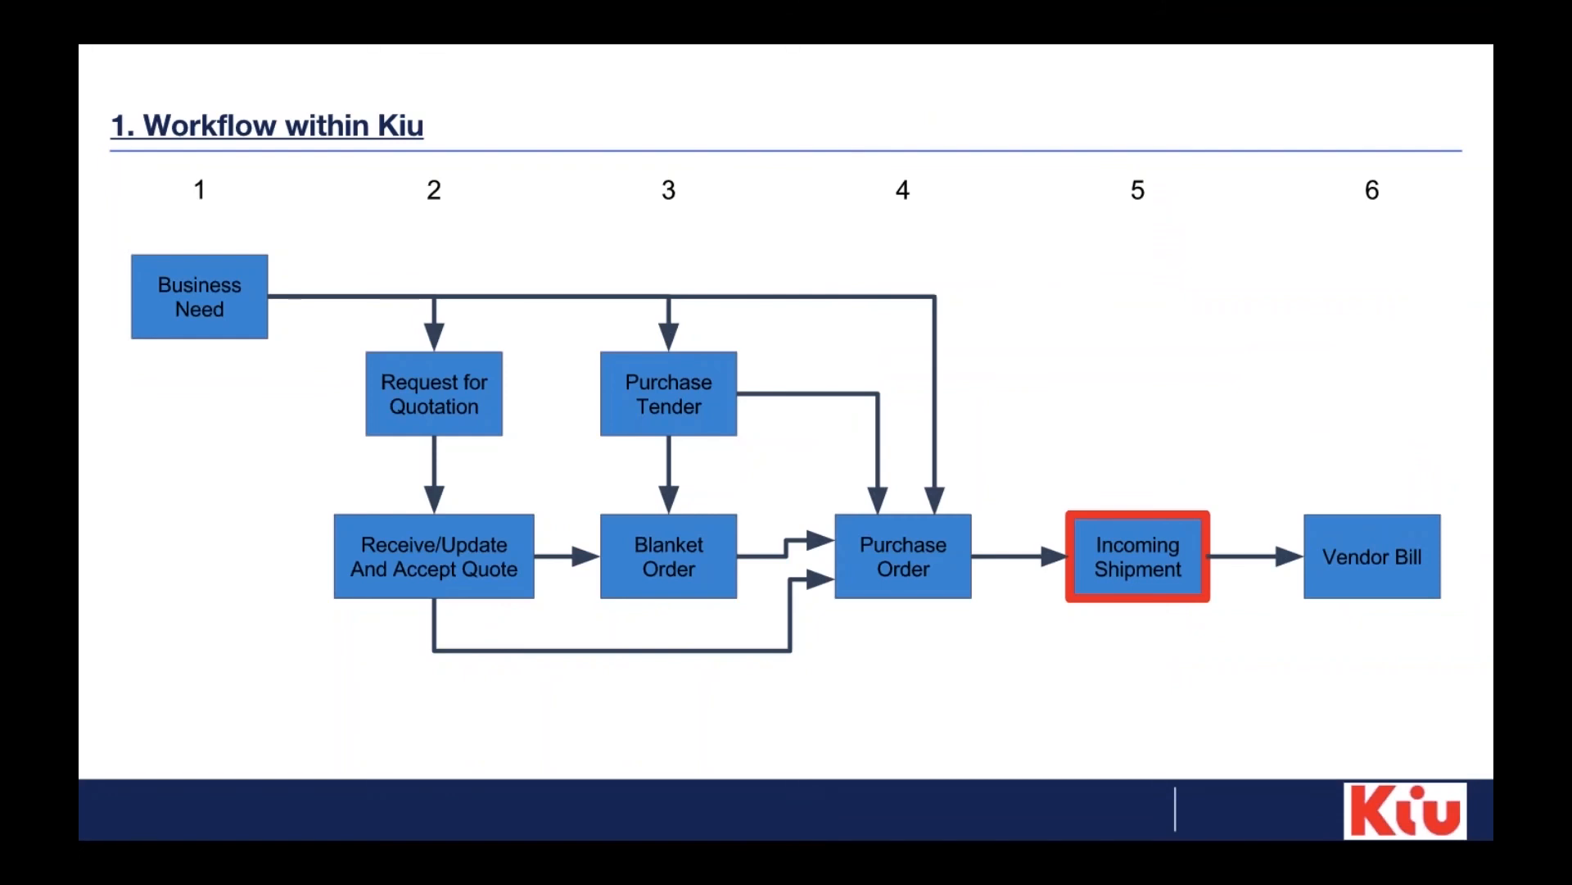
pyautogui.press('Right')
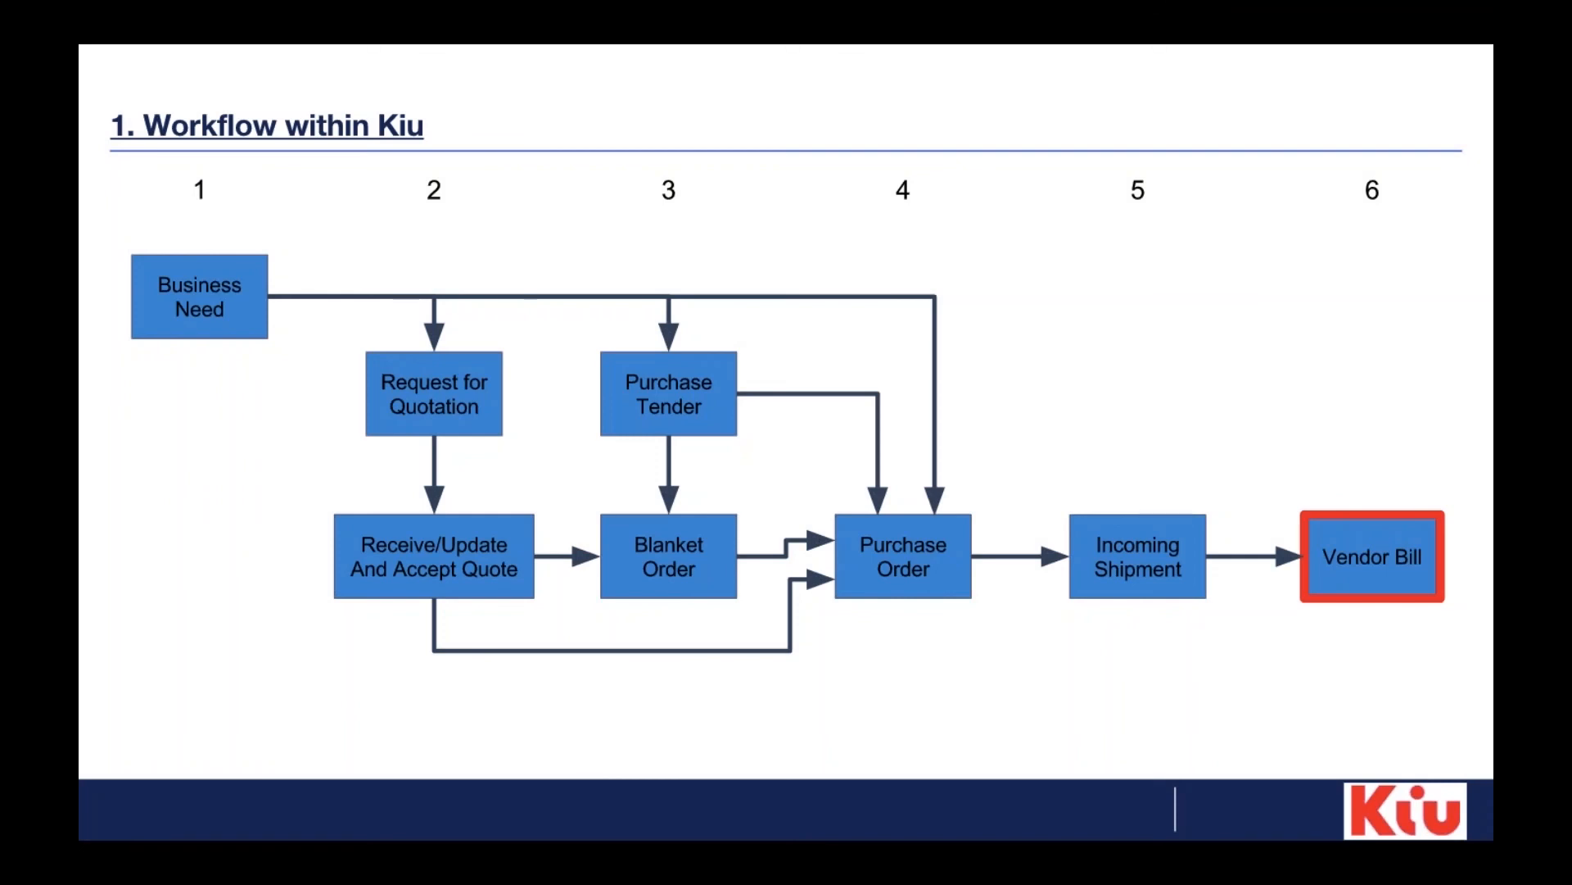
pyautogui.hotkey('ctrl', 'Left')
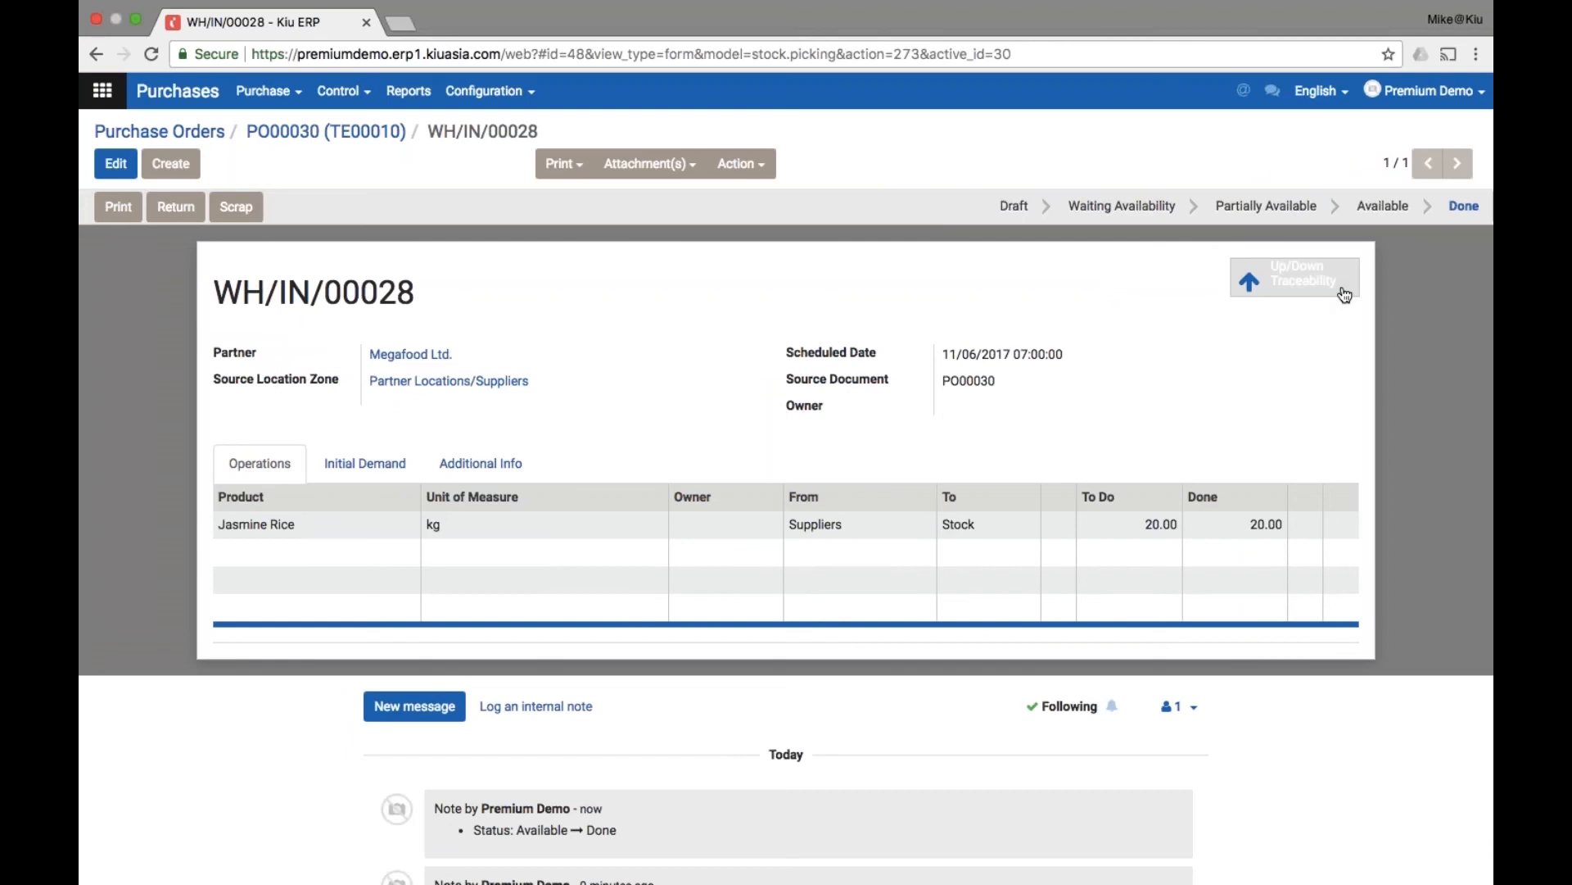
# Create a vendor bill from the Megafood Ltd. purchase order for the received Jasmine Rice and validate it.
pyautogui.click(349, 136)
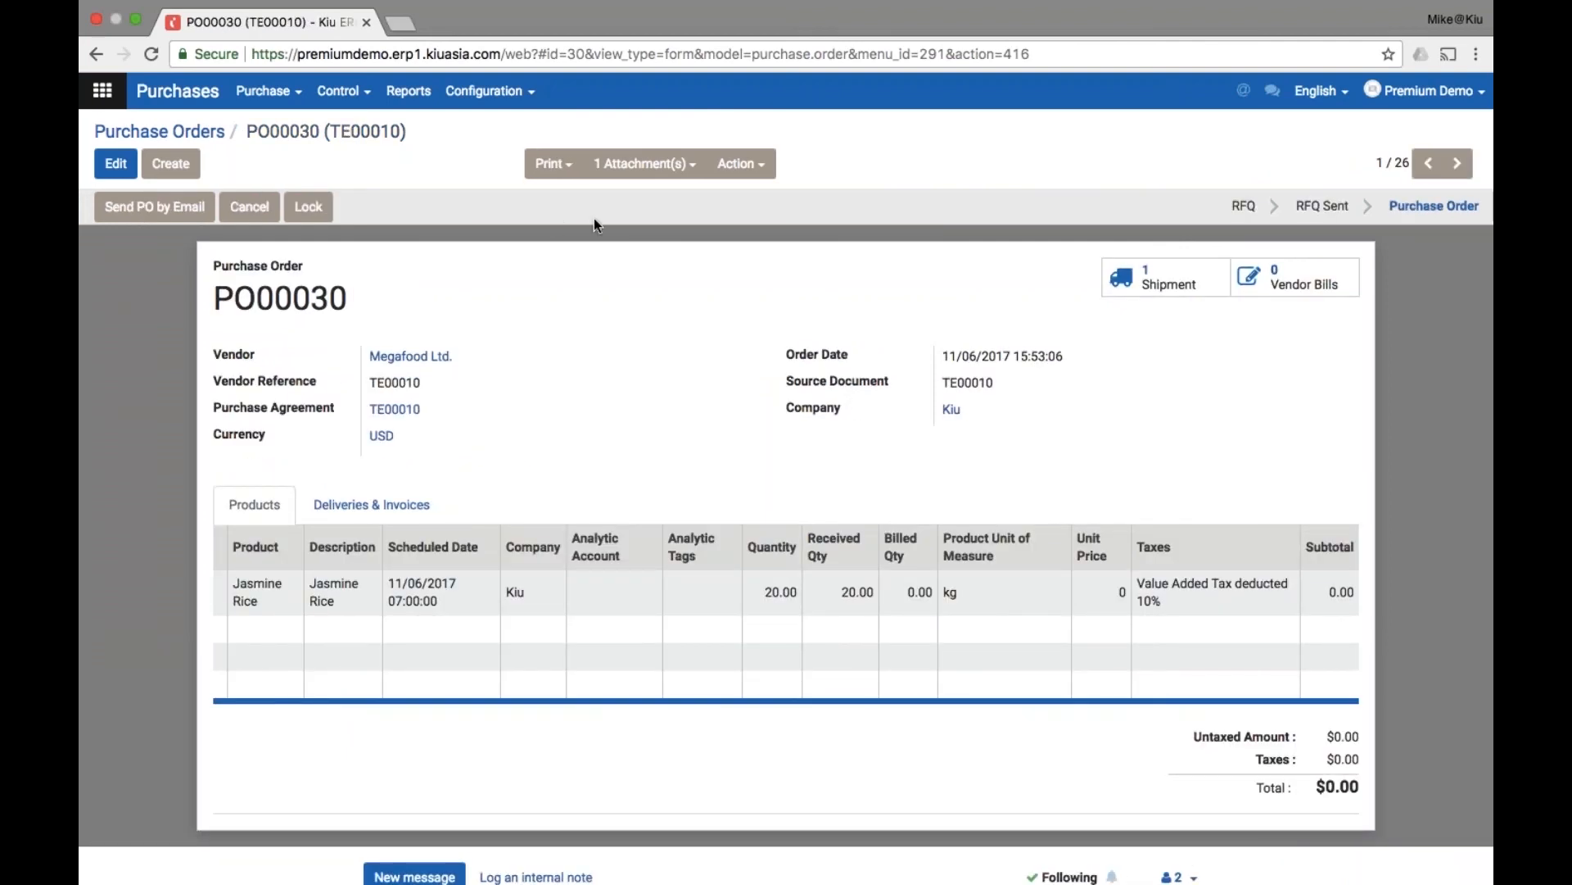
pyautogui.click(1303, 283)
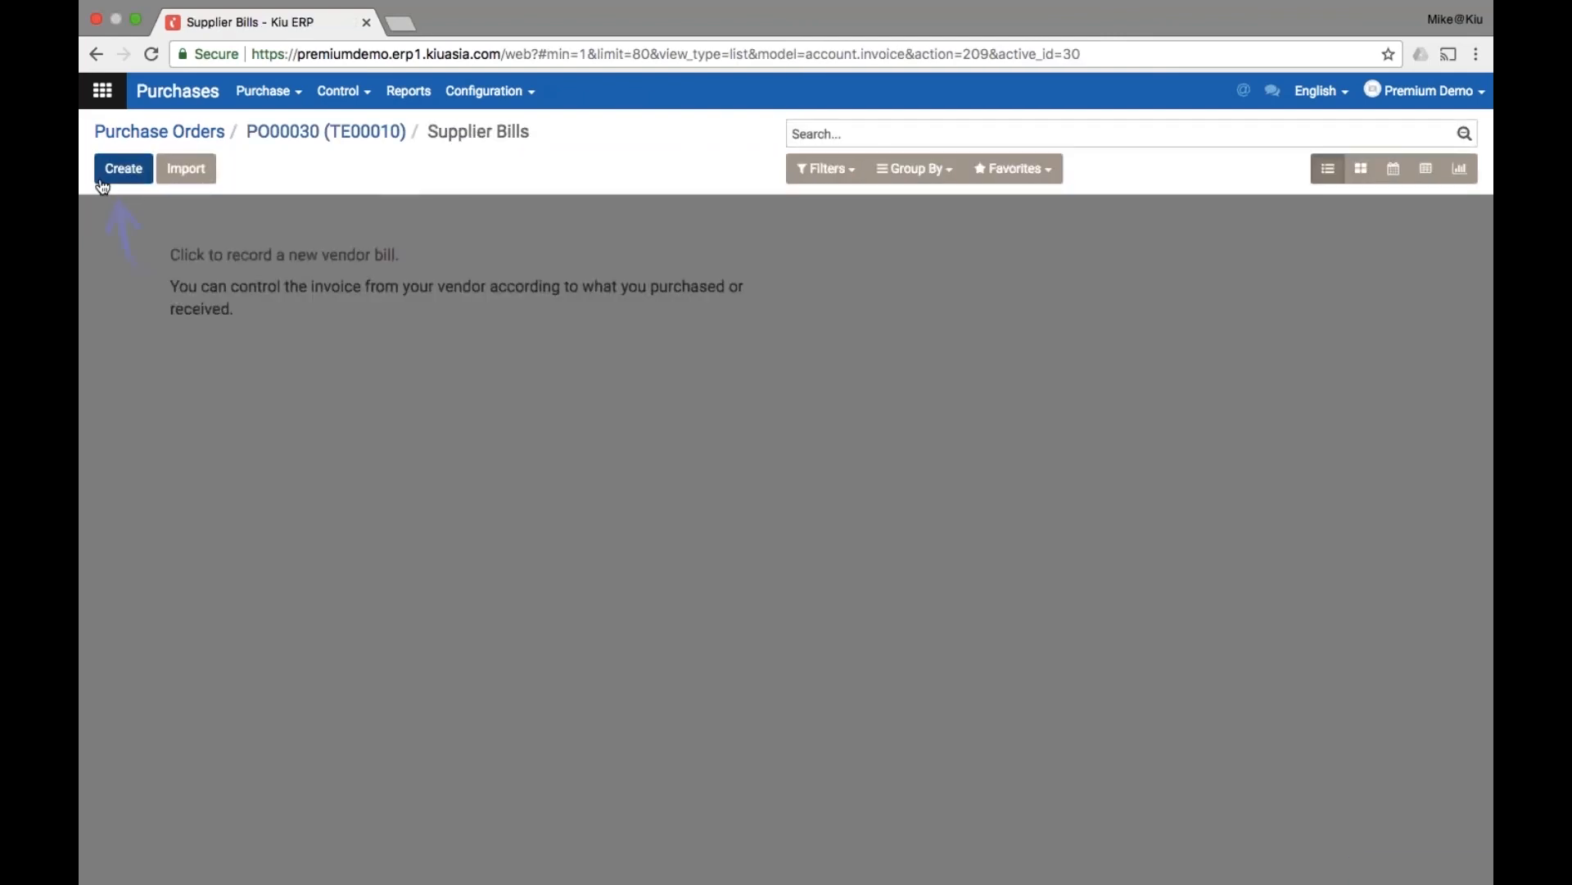
pyautogui.click(111, 182)
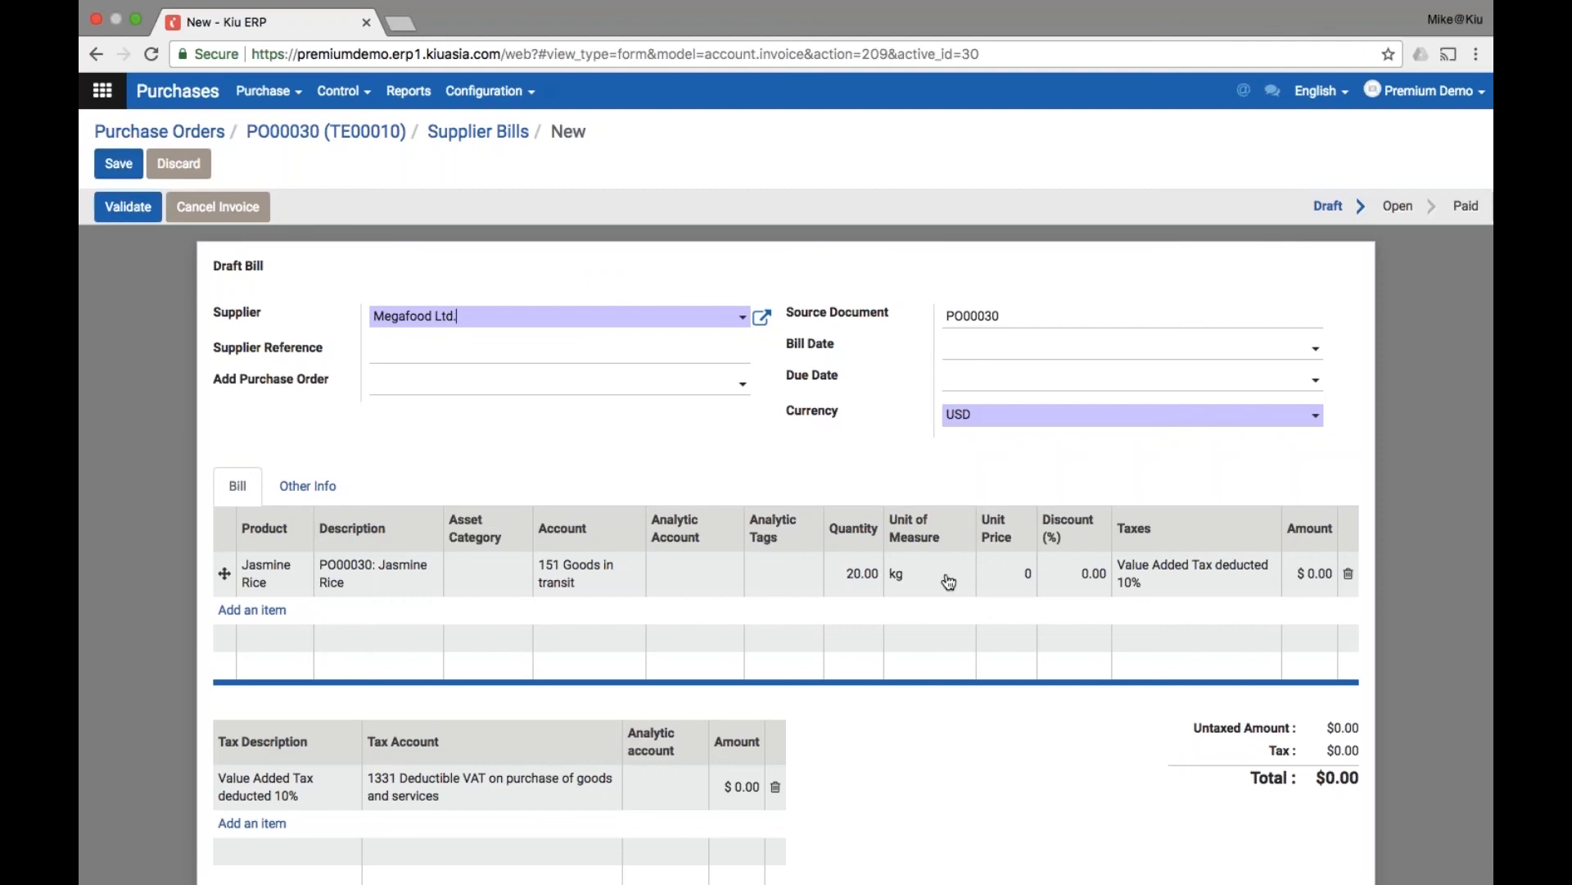
pyautogui.click(148, 211)
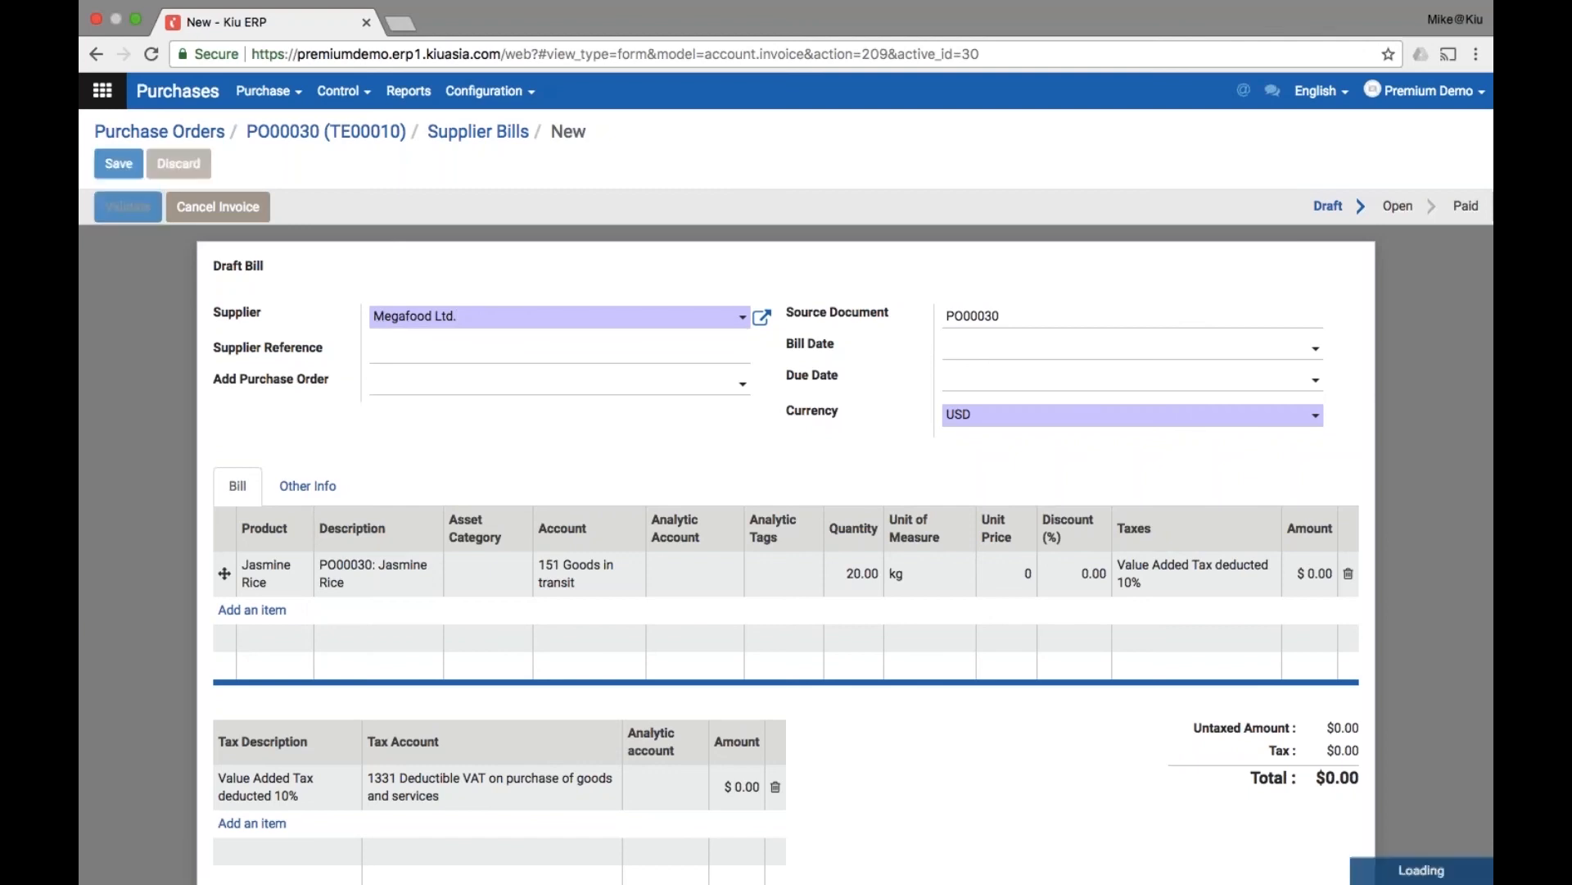